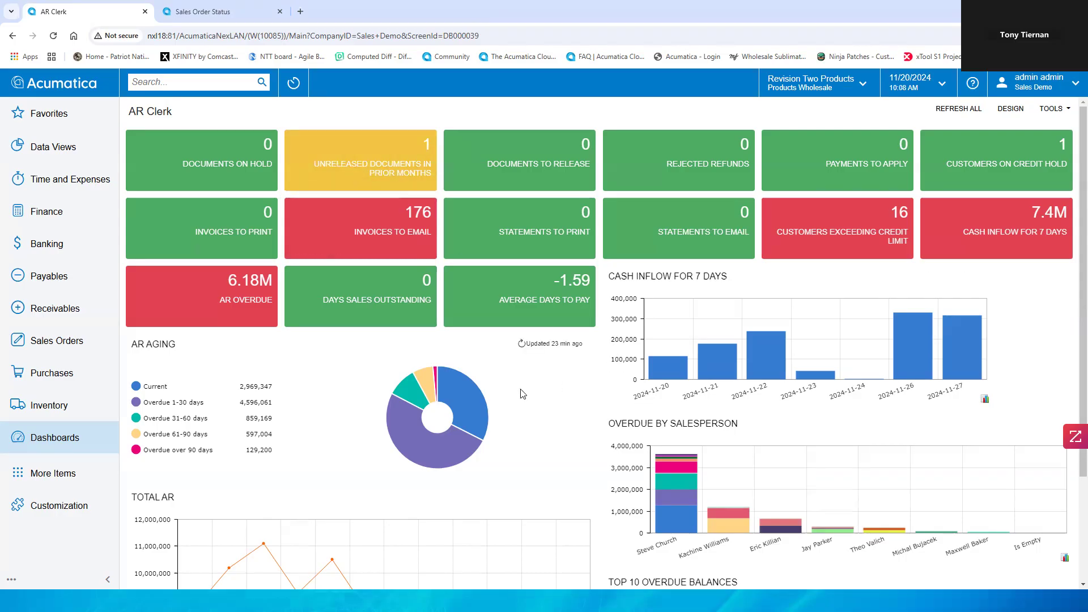
Step: Drill into the Current segment of the AR Aging pie chart to view its customer details
{"action": "mouse_move", "coordinate": [471, 401]}
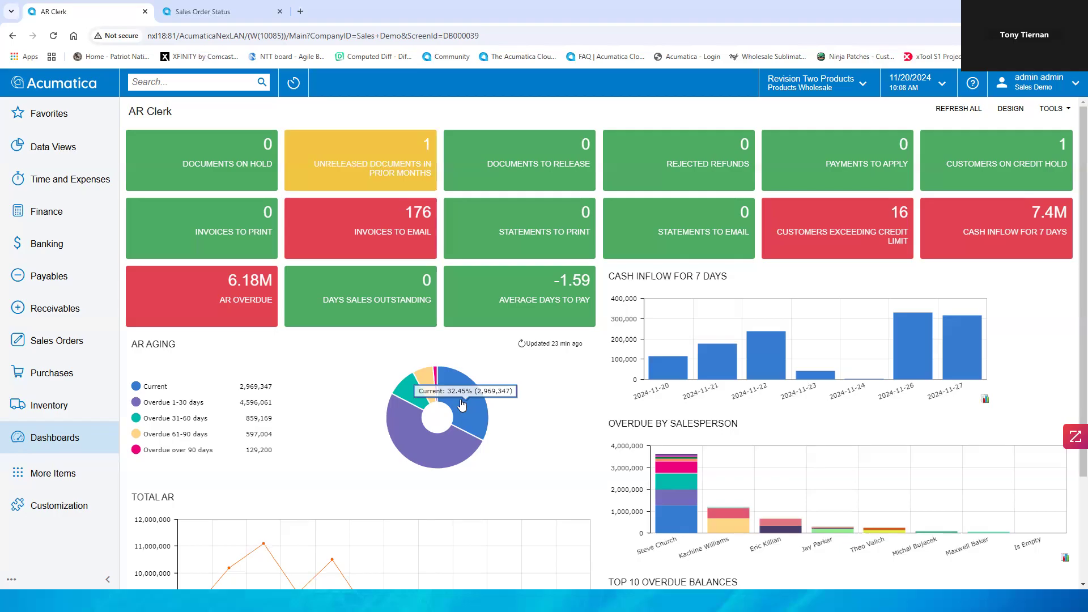
{"action": "left_click", "coordinate": [460, 399]}
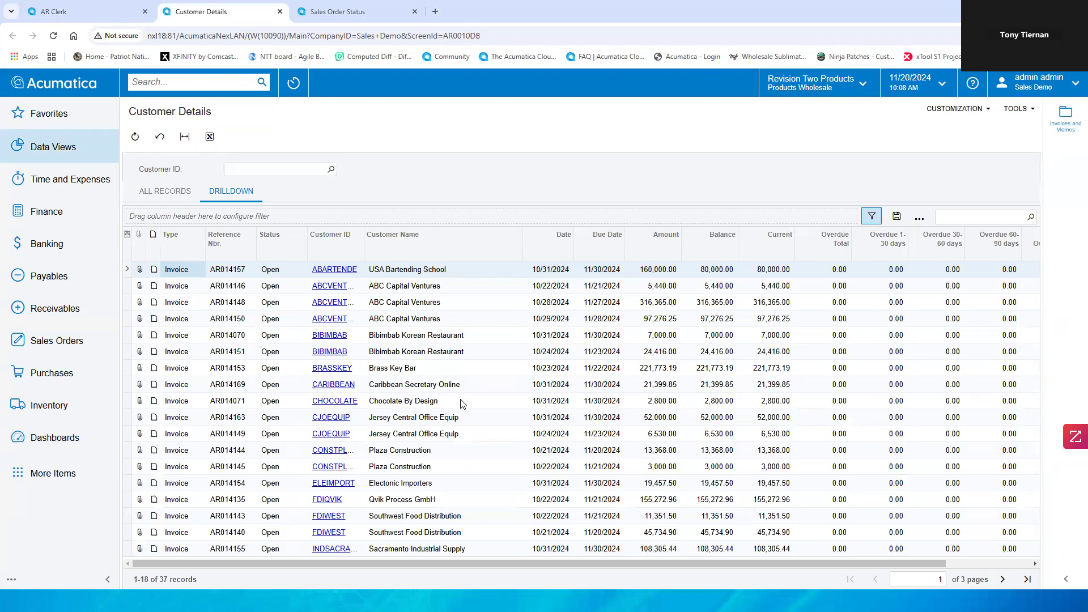
Step: Back on the AR Clerk dashboard in design mode, copy the AR Overdue widget and paste it into an empty widget slot
{"action": "left_click", "coordinate": [102, 11]}
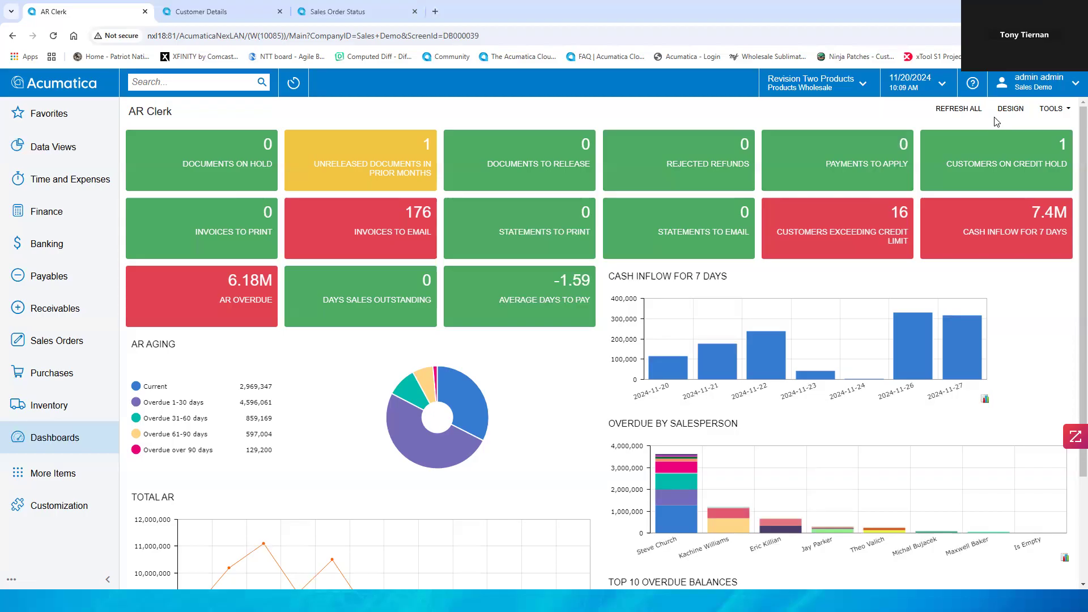
{"action": "left_click", "coordinate": [1010, 109]}
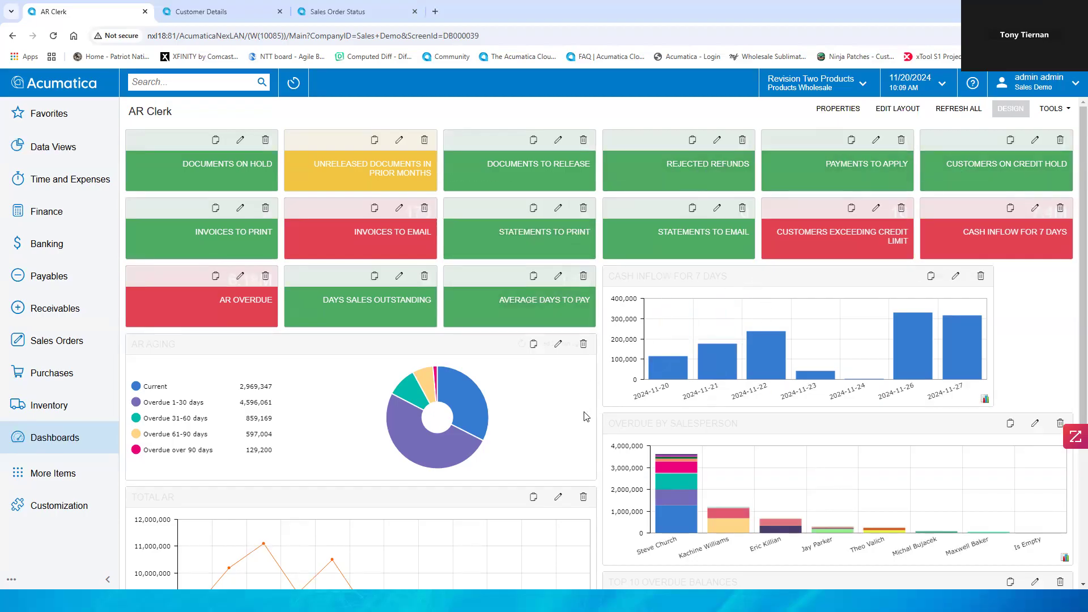
{"action": "scroll", "coordinate": [587, 417], "scroll_direction": "down", "scroll_amount": 4}
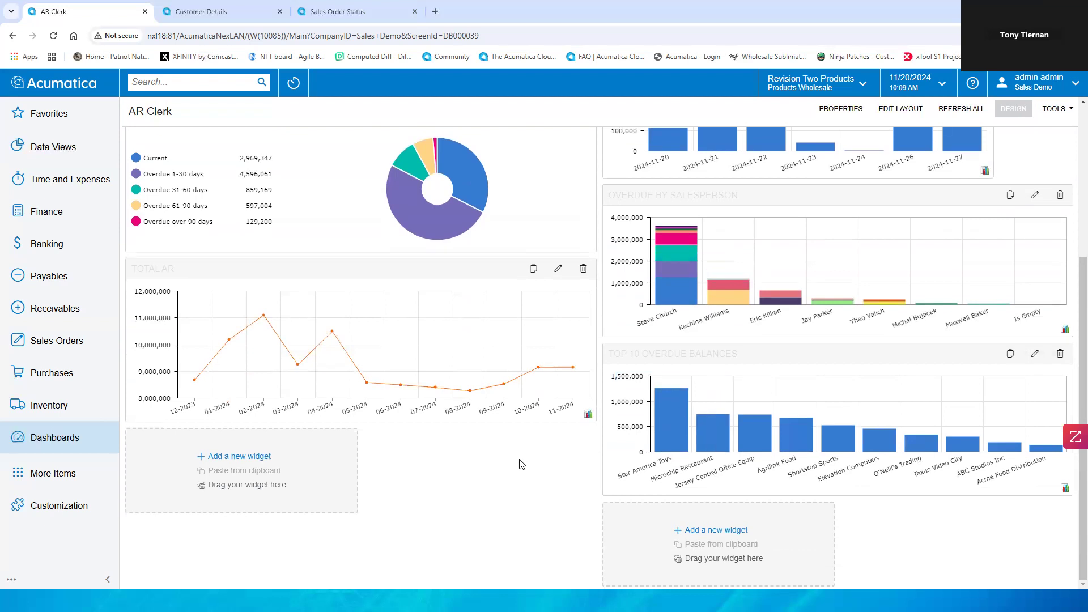
{"action": "scroll", "coordinate": [521, 463], "scroll_direction": "up", "scroll_amount": 4}
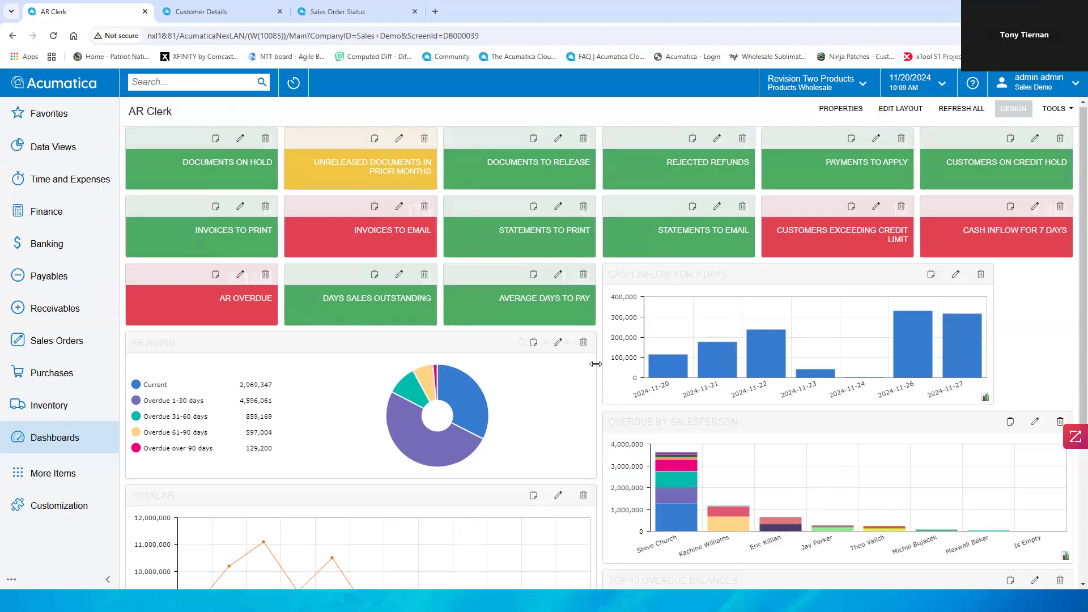
{"action": "scroll", "coordinate": [595, 364], "scroll_direction": "down", "scroll_amount": 1}
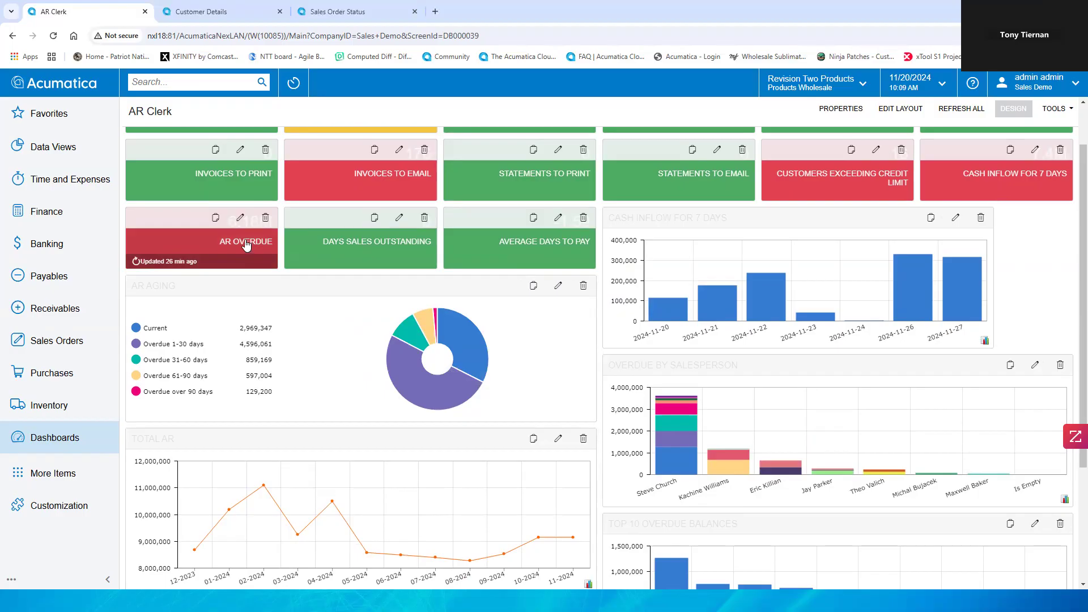
{"action": "left_click", "coordinate": [214, 222]}
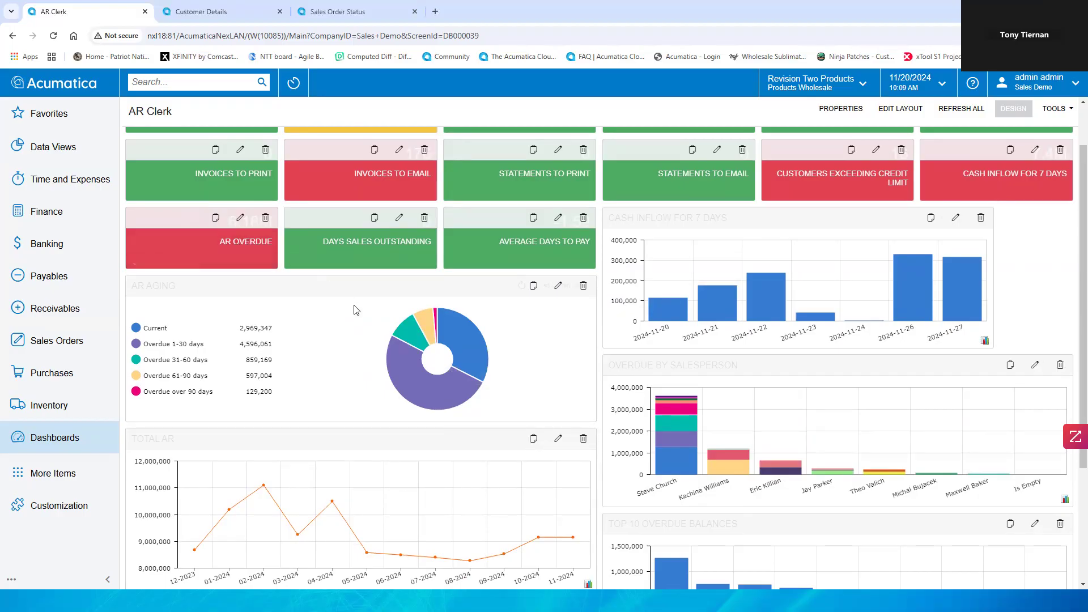
{"action": "scroll", "coordinate": [356, 309], "scroll_direction": "down", "scroll_amount": 3}
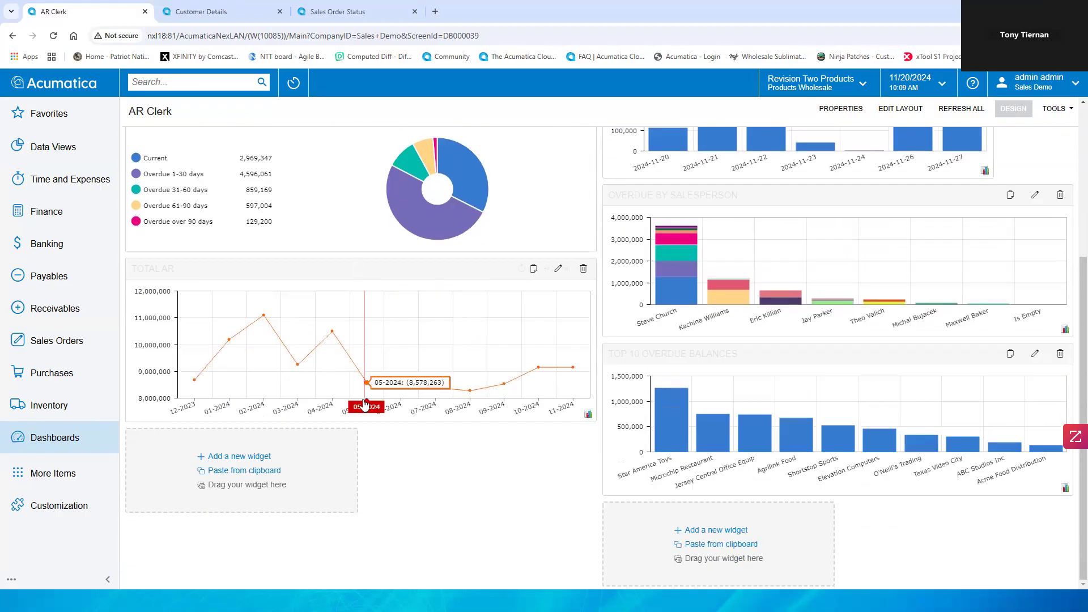
{"action": "left_click", "coordinate": [240, 476]}
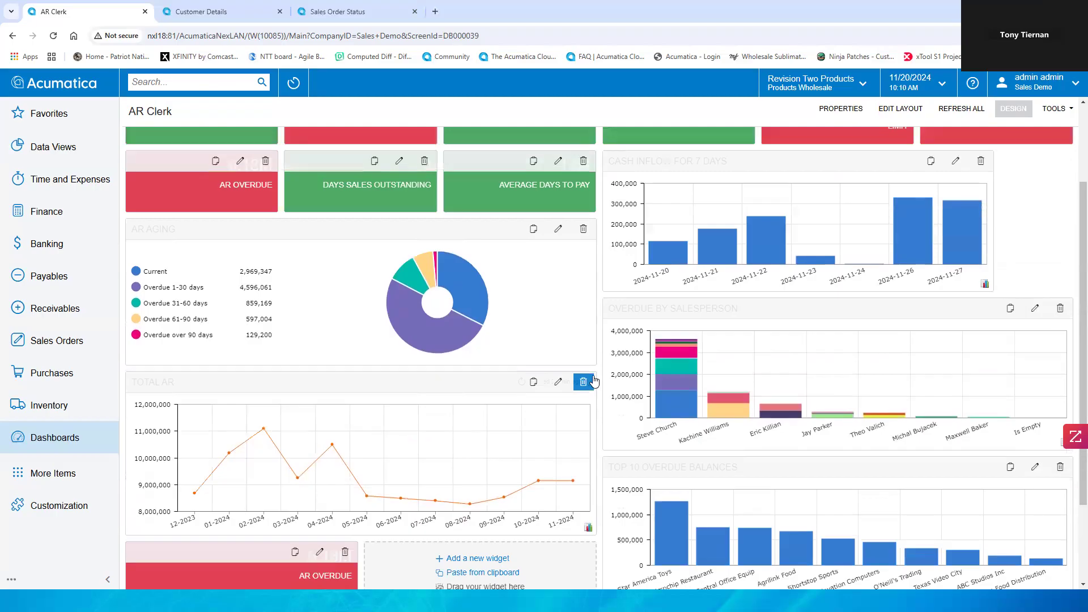
Step: Open the pasted widget's properties and browse the Refresh Data interval options
{"action": "scroll", "coordinate": [601, 379], "scroll_direction": "down", "scroll_amount": 2}
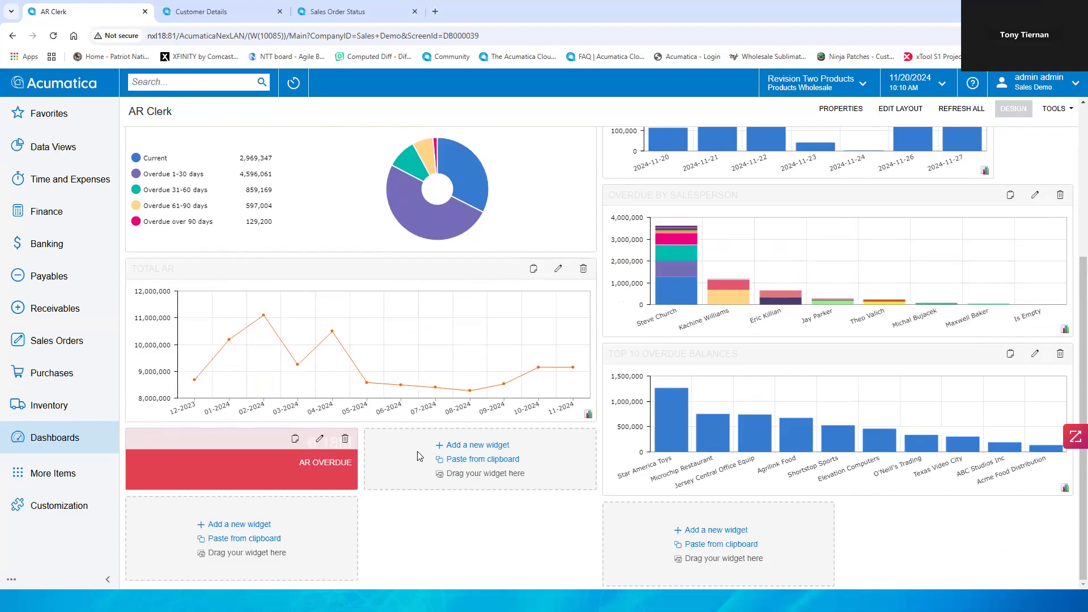
{"action": "scroll", "coordinate": [417, 456], "scroll_direction": "up", "scroll_amount": 2}
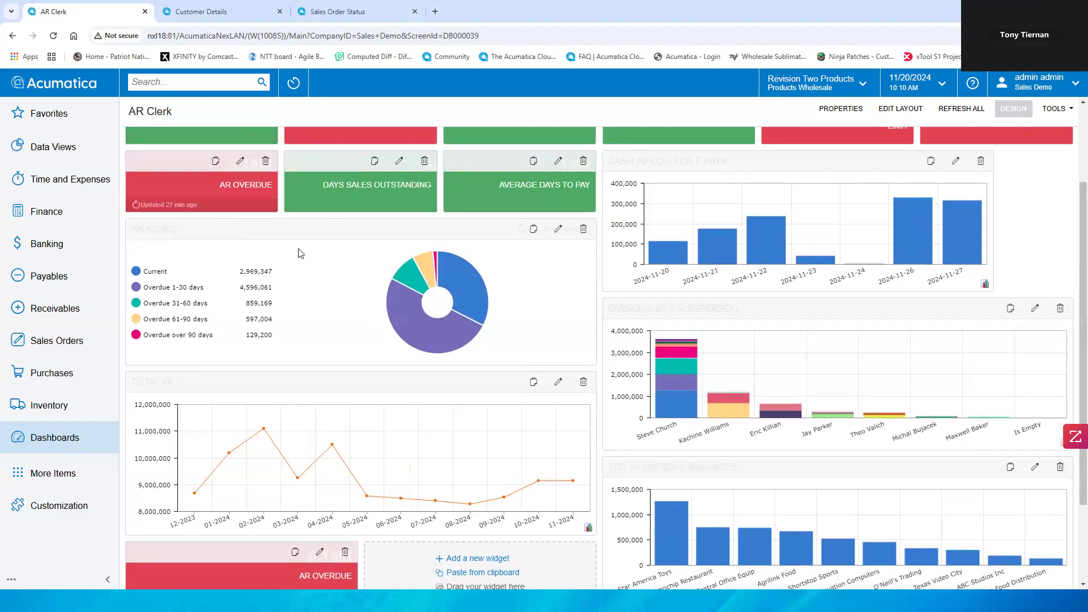
{"action": "scroll", "coordinate": [364, 392], "scroll_direction": "down", "scroll_amount": 1}
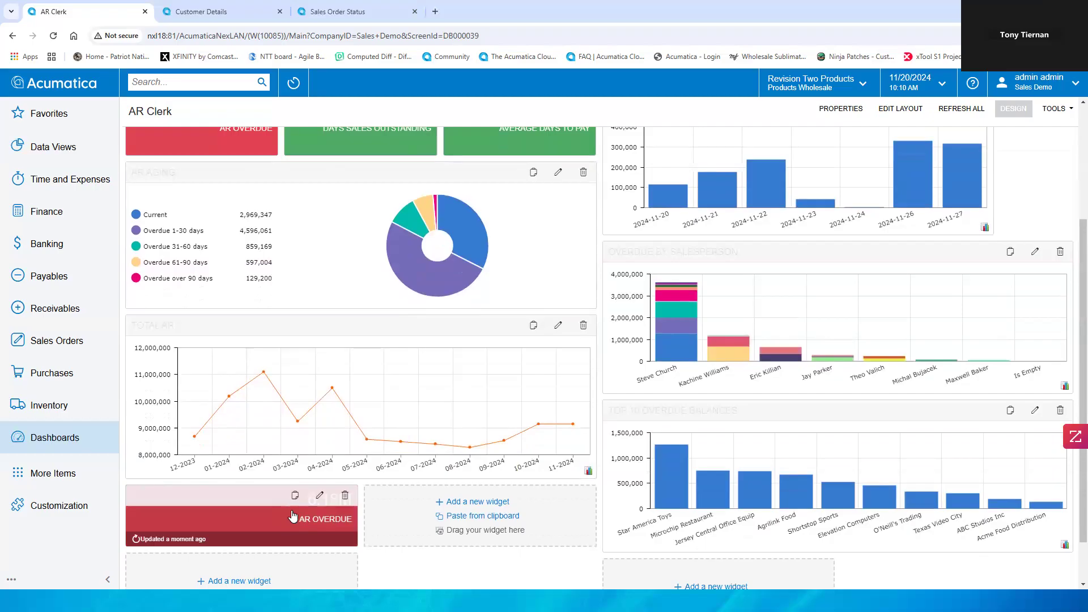
{"action": "left_click", "coordinate": [319, 499]}
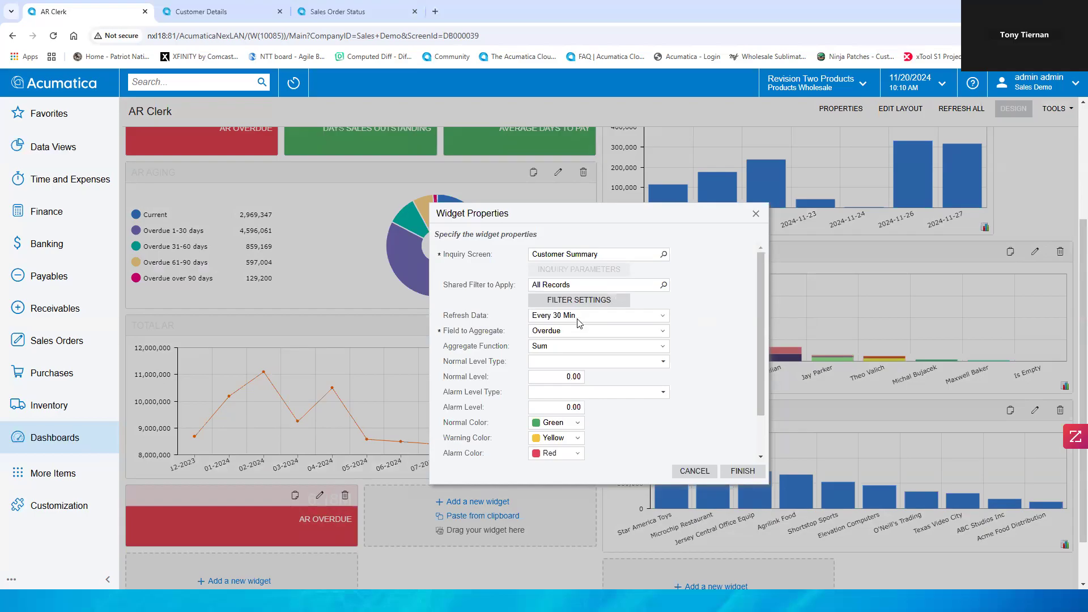
{"action": "left_click", "coordinate": [661, 318]}
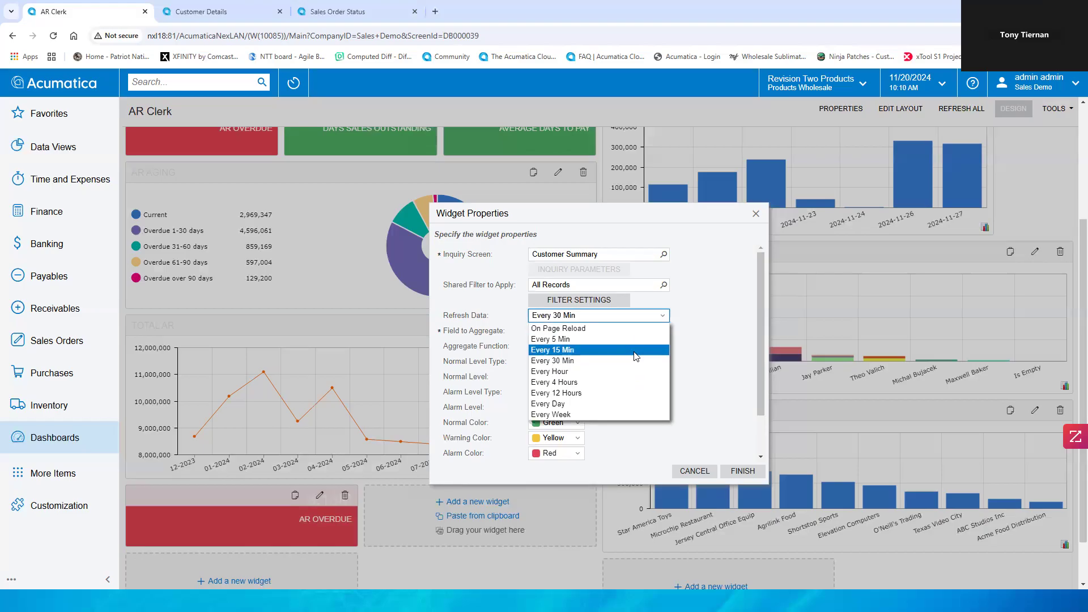
{"action": "left_click", "coordinate": [718, 341]}
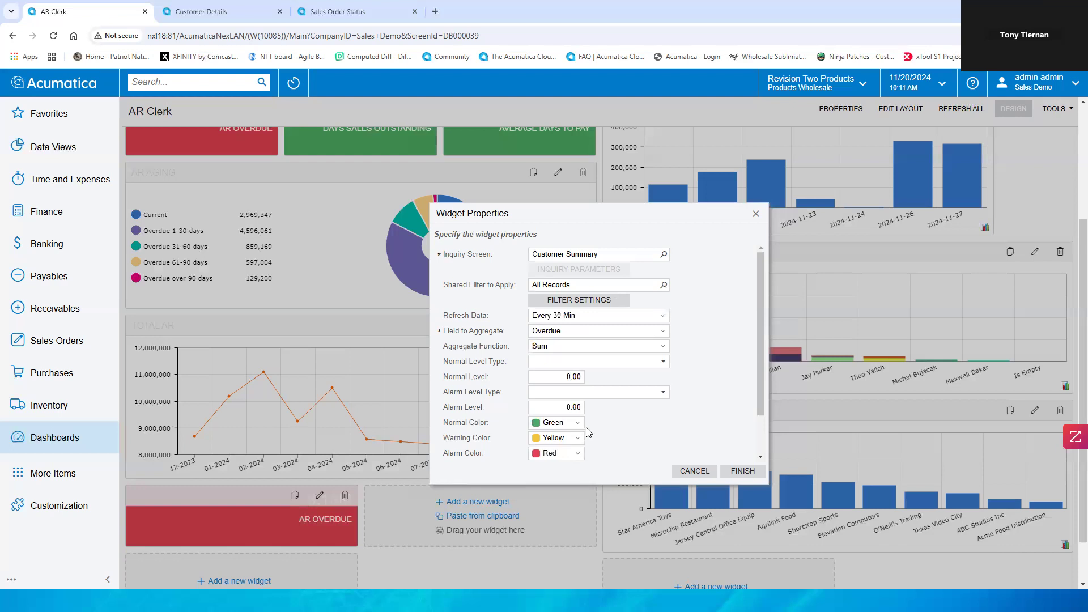
Step: Add a widget filter condition where Customer ID equals the Alta Ace customer
{"action": "scroll", "coordinate": [665, 433], "scroll_direction": "up", "scroll_amount": 2}
{"action": "scroll", "coordinate": [665, 432], "scroll_direction": "down", "scroll_amount": 1}
{"action": "scroll", "coordinate": [806, 436], "scroll_direction": "down", "scroll_amount": 2}
{"action": "scroll", "coordinate": [625, 385], "scroll_direction": "up", "scroll_amount": 3}
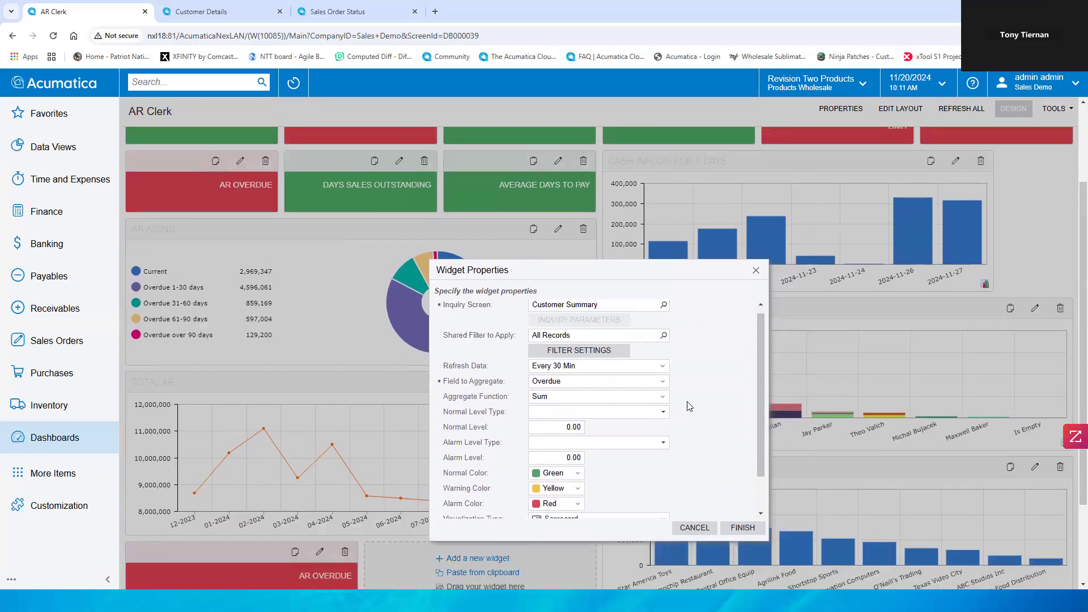
{"action": "left_click", "coordinate": [608, 363]}
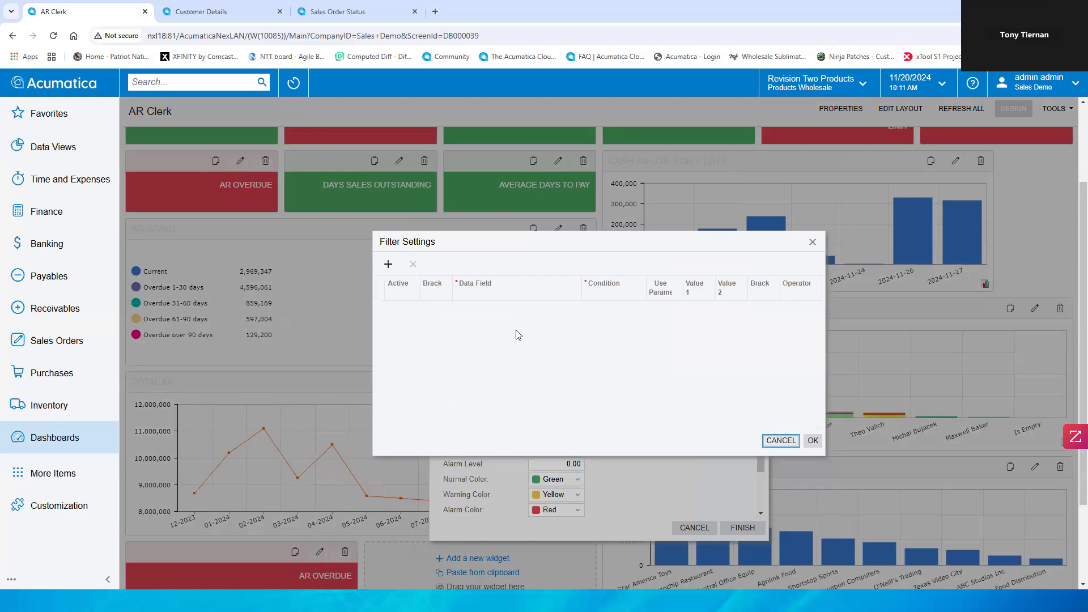
{"action": "left_click", "coordinate": [395, 265]}
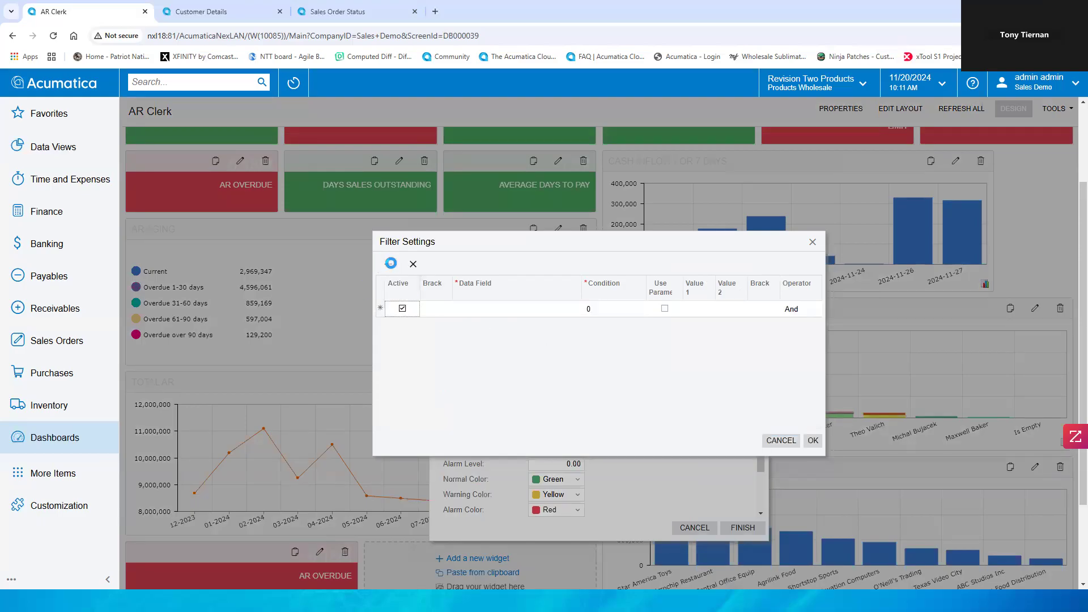
{"action": "left_click", "coordinate": [508, 311]}
{"action": "left_click", "coordinate": [584, 309]}
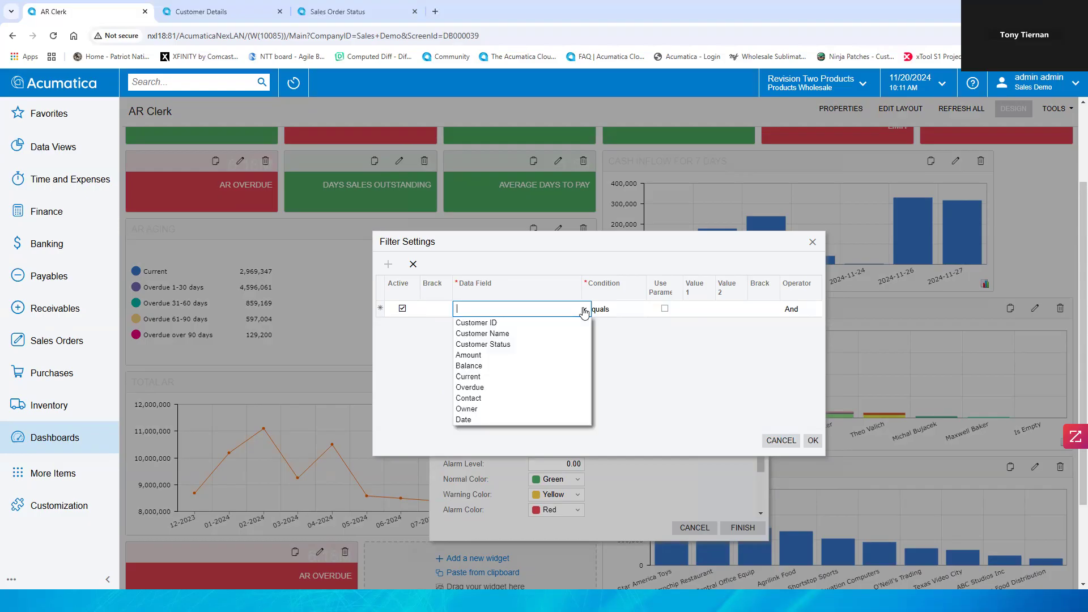
{"action": "left_click", "coordinate": [524, 327]}
{"action": "left_click", "coordinate": [691, 310]}
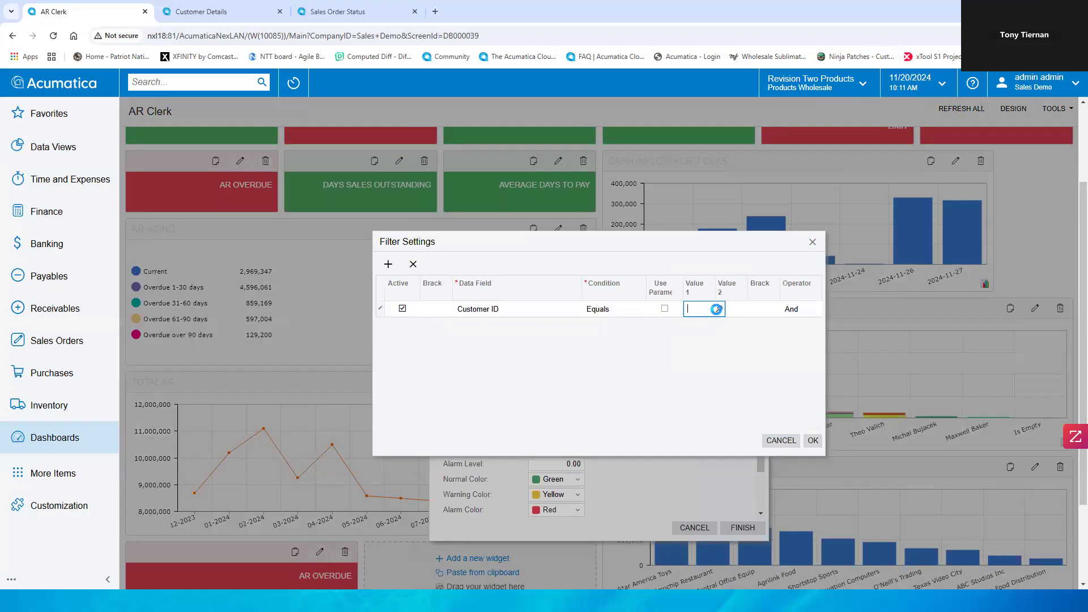
{"action": "left_click", "coordinate": [719, 308]}
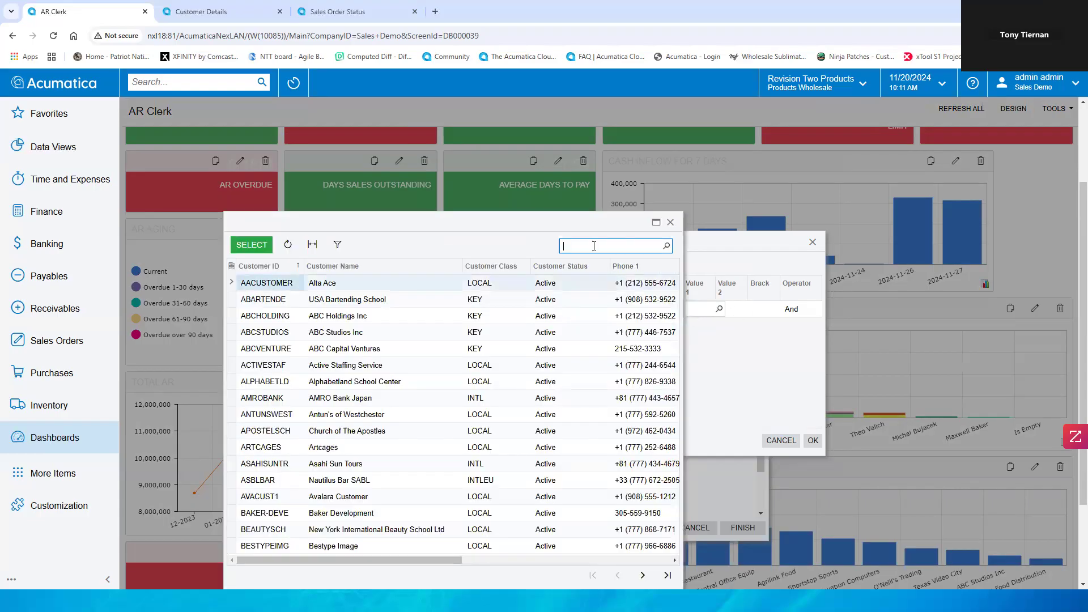
{"action": "type", "text": "a"}
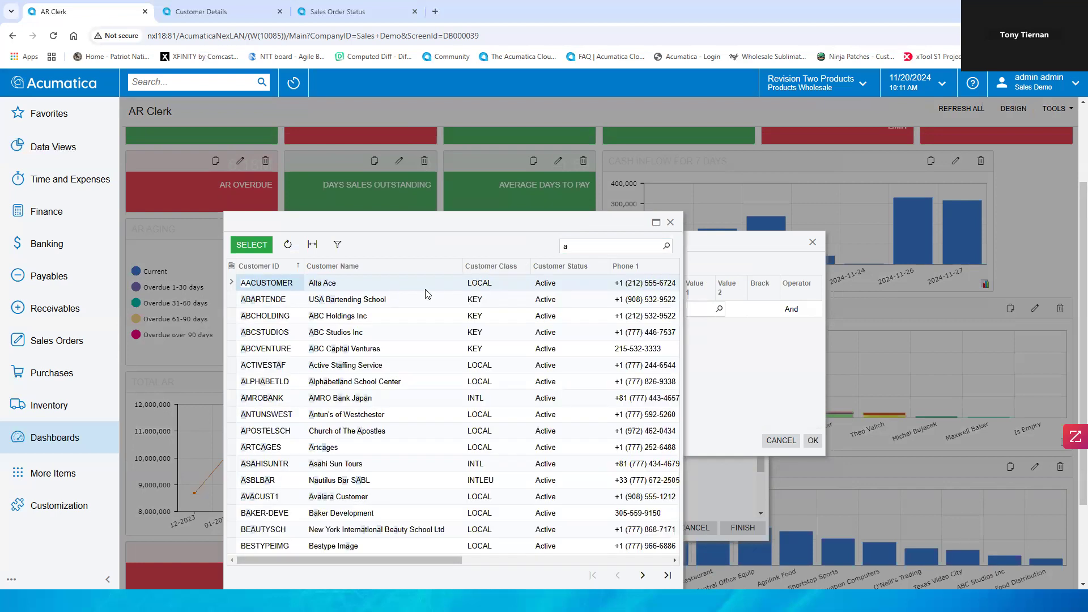
{"action": "double_click", "coordinate": [389, 285]}
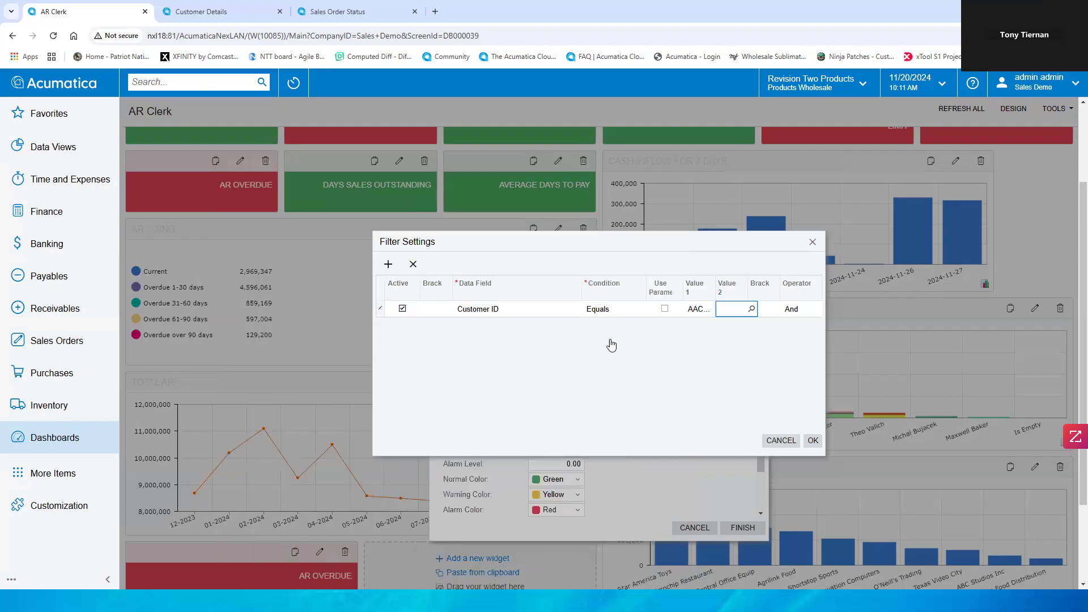
{"action": "left_click", "coordinate": [812, 441]}
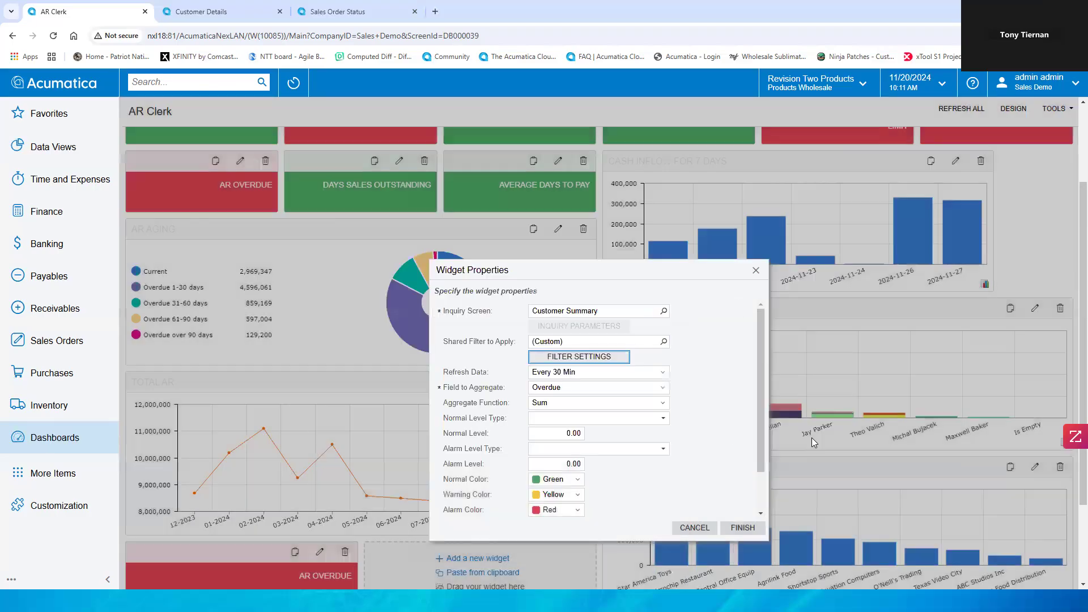
Step: Set the widget caption to AR Overdue Alta Ace, finish the properties, and exit design mode
{"action": "scroll", "coordinate": [572, 499], "scroll_direction": "down", "scroll_amount": 2}
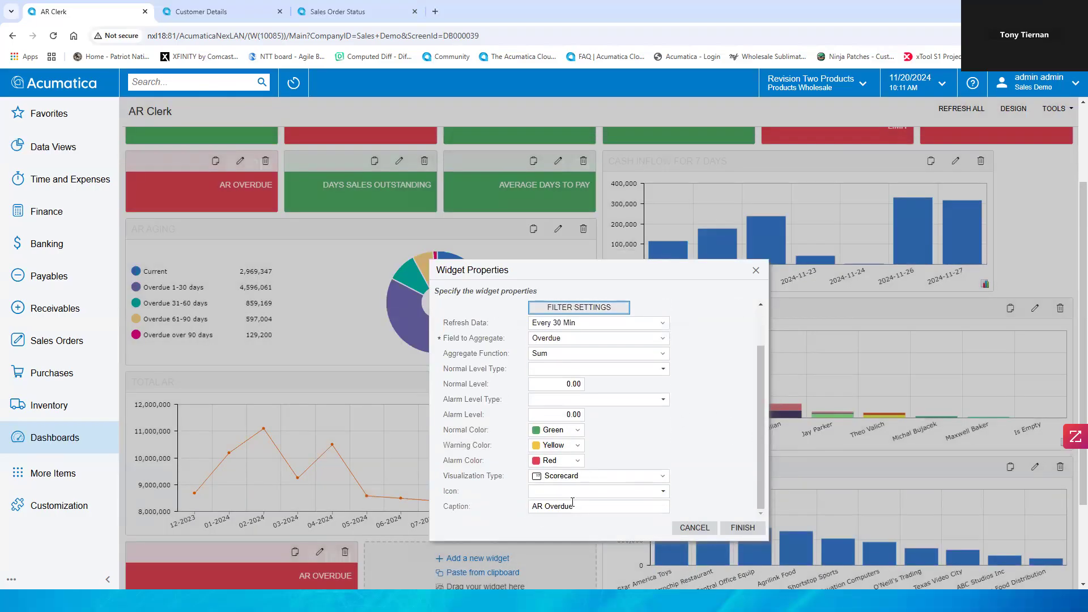
{"action": "left_click", "coordinate": [595, 506]}
{"action": "left_click", "coordinate": [596, 505]}
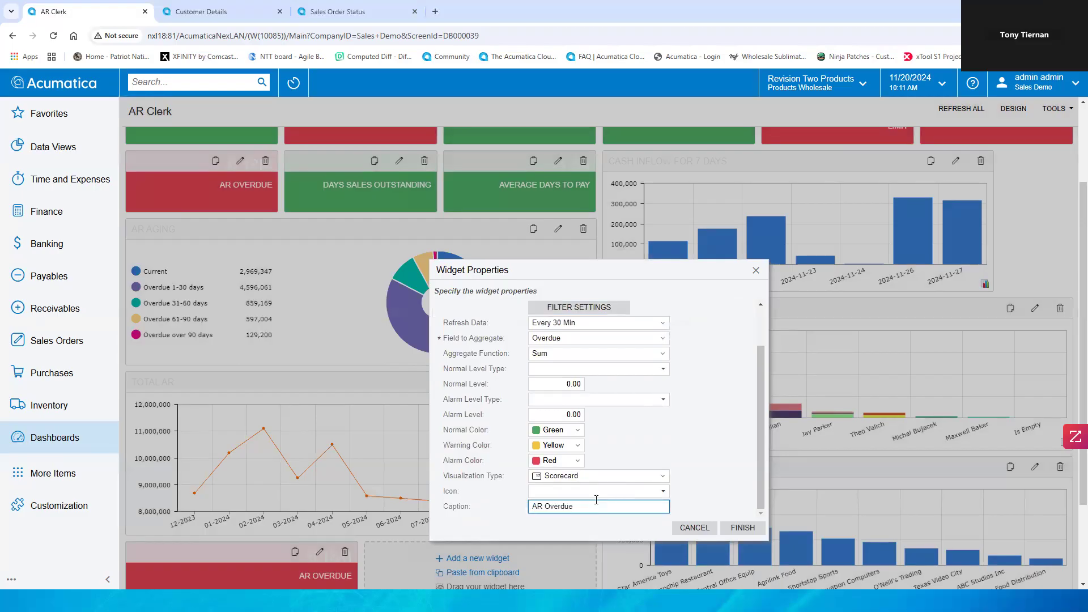
{"action": "type", "text": "Alta Ace"}
{"action": "left_click", "coordinate": [735, 528]}
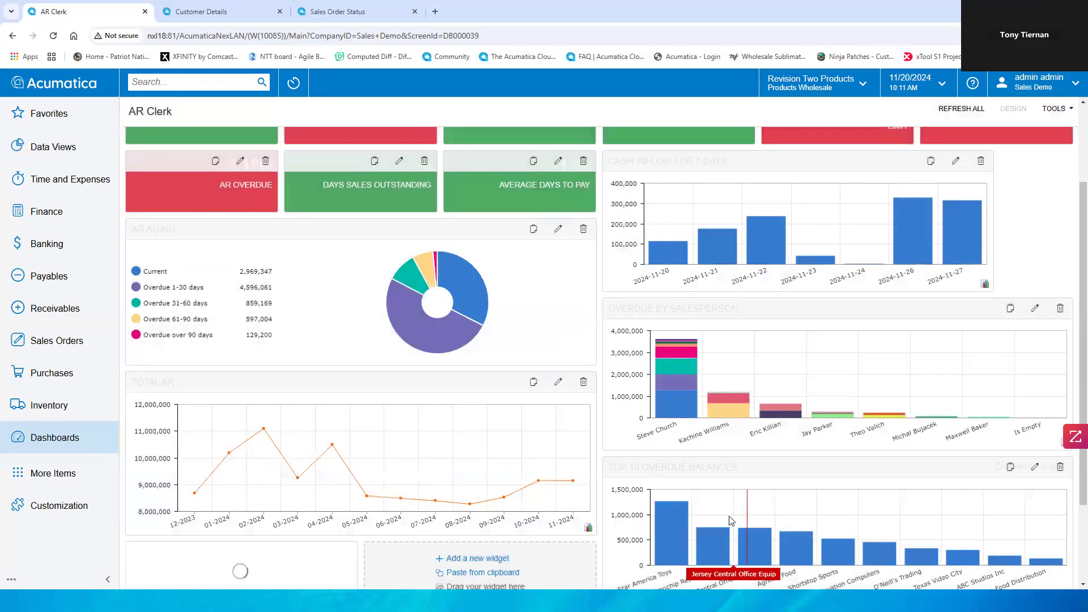
{"action": "scroll", "coordinate": [578, 393], "scroll_direction": "down", "scroll_amount": 2}
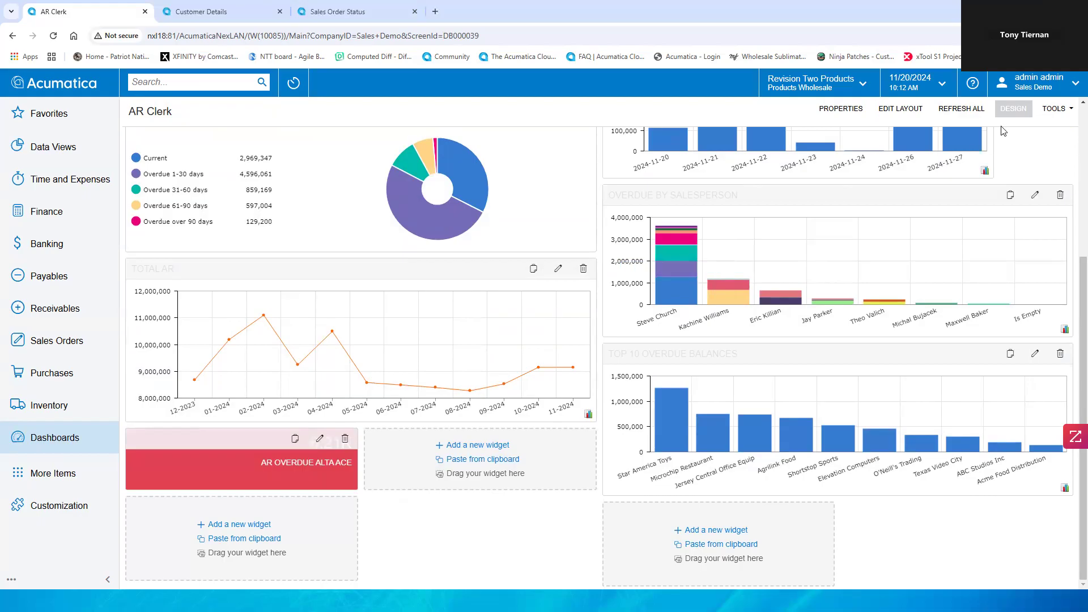
{"action": "left_click", "coordinate": [1010, 107]}
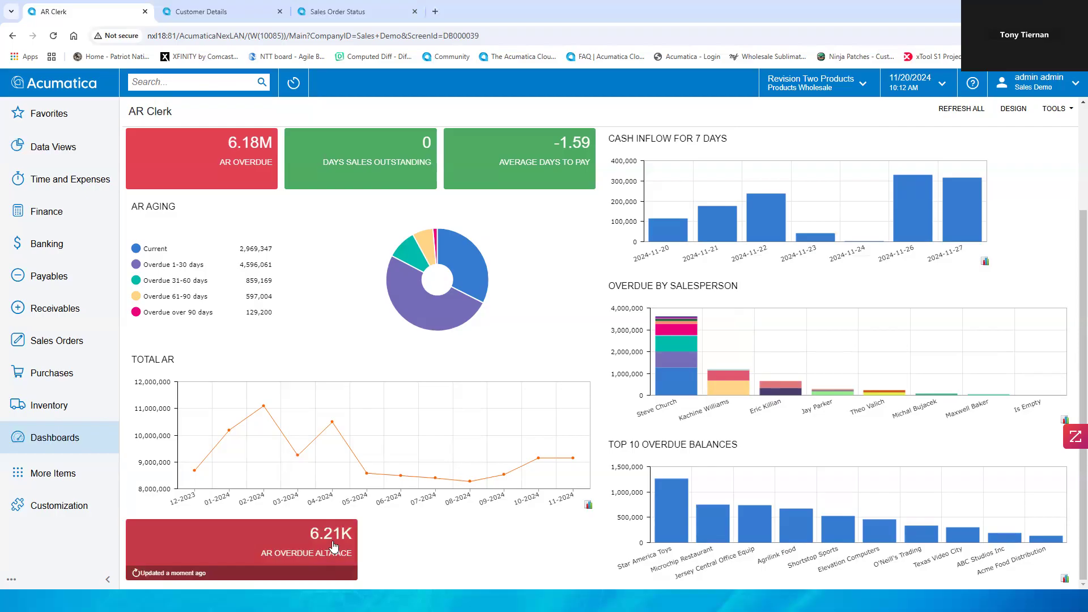
Step: Drill into the AR Overdue Alta Ace widget, then close its Customer Summary tab
{"action": "left_click", "coordinate": [273, 545]}
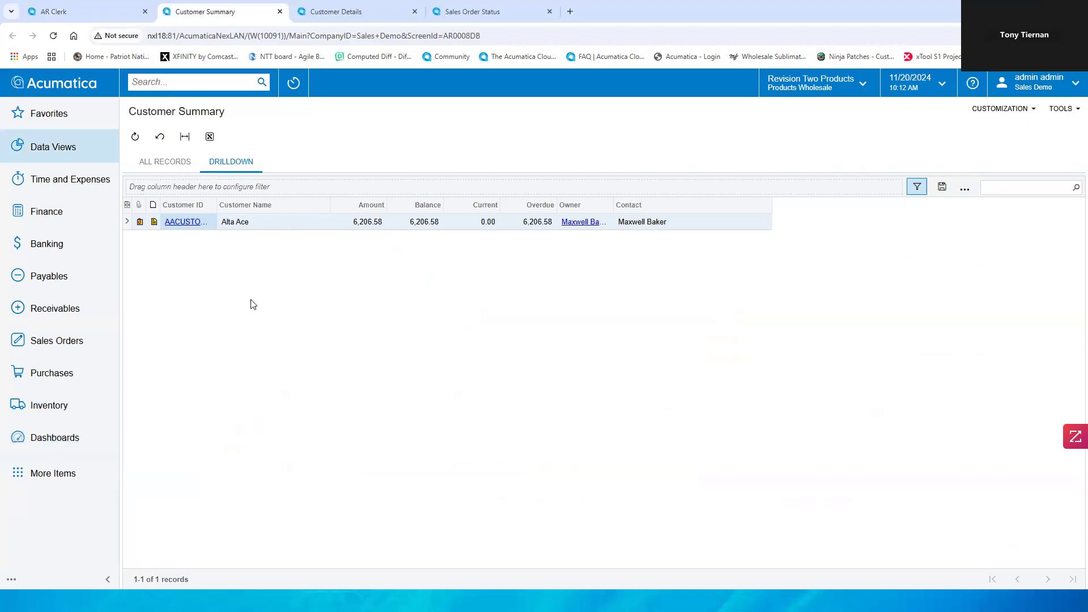
{"action": "left_click", "coordinate": [280, 12]}
{"action": "left_click", "coordinate": [280, 11]}
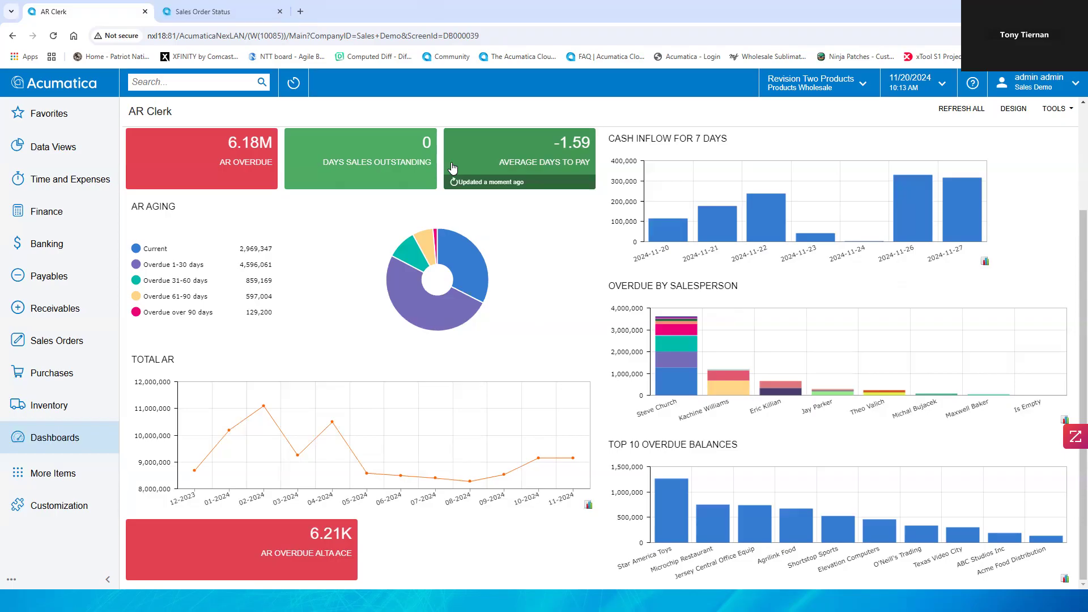
Step: Switch to the Sales Order Status dashboard and open the second open sales order
{"action": "scroll", "coordinate": [465, 187], "scroll_direction": "up", "scroll_amount": 1}
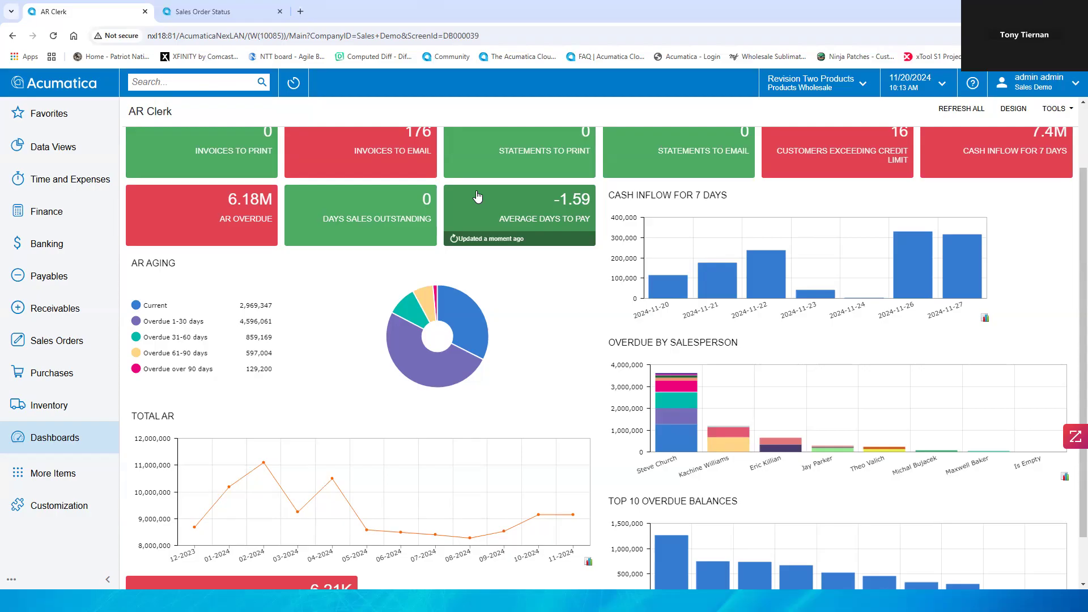
{"action": "left_click", "coordinate": [220, 13]}
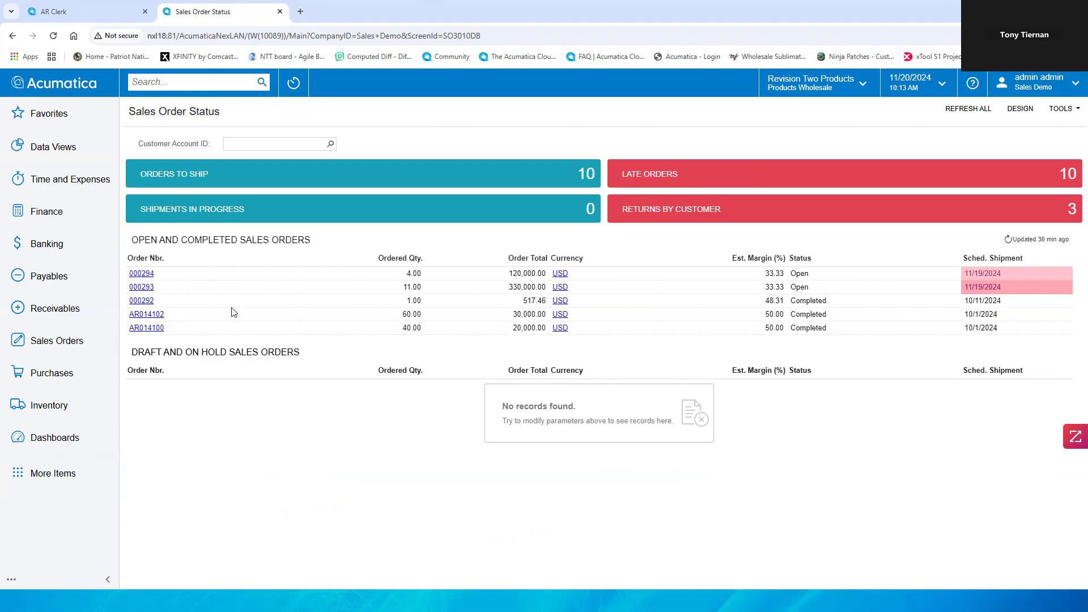
{"action": "left_click", "coordinate": [141, 287]}
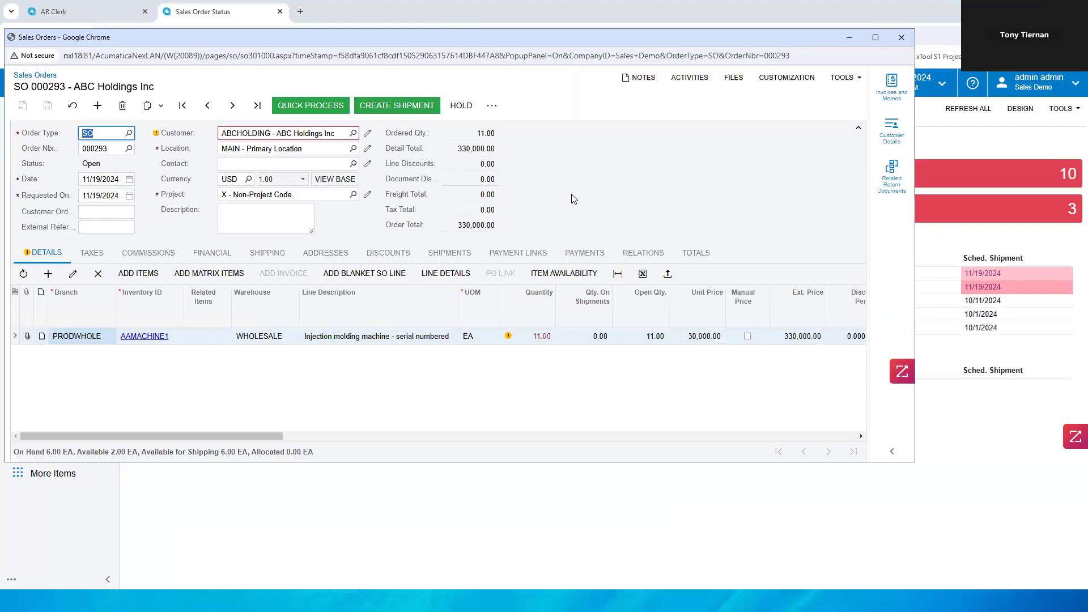
Step: Close the sales order popup window to return to the Sales Order Status dashboard
{"action": "left_click", "coordinate": [901, 37]}
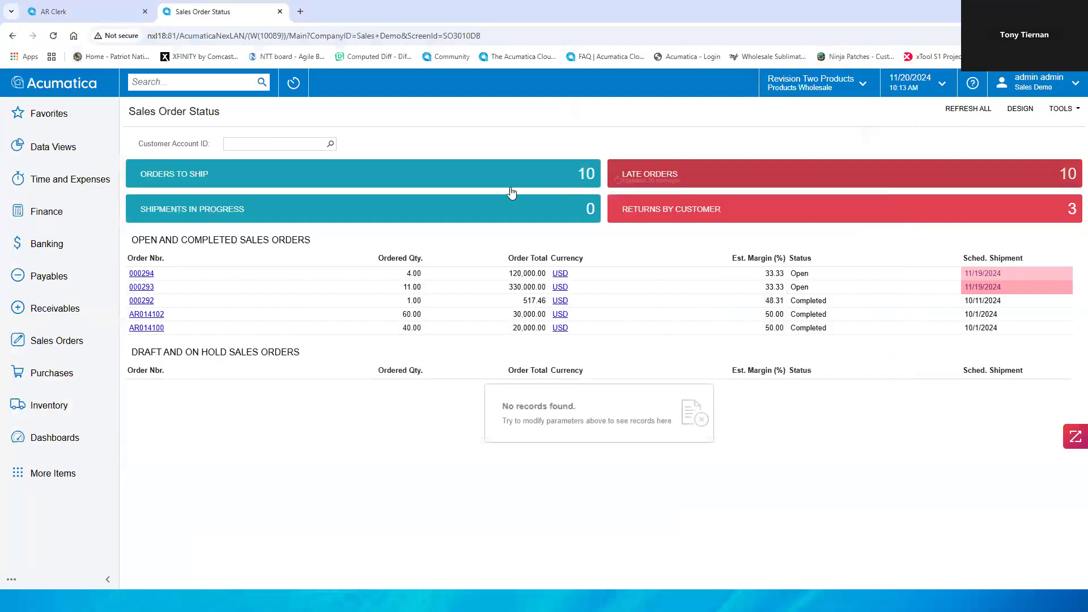
{"action": "mouse_move", "coordinate": [488, 187]}
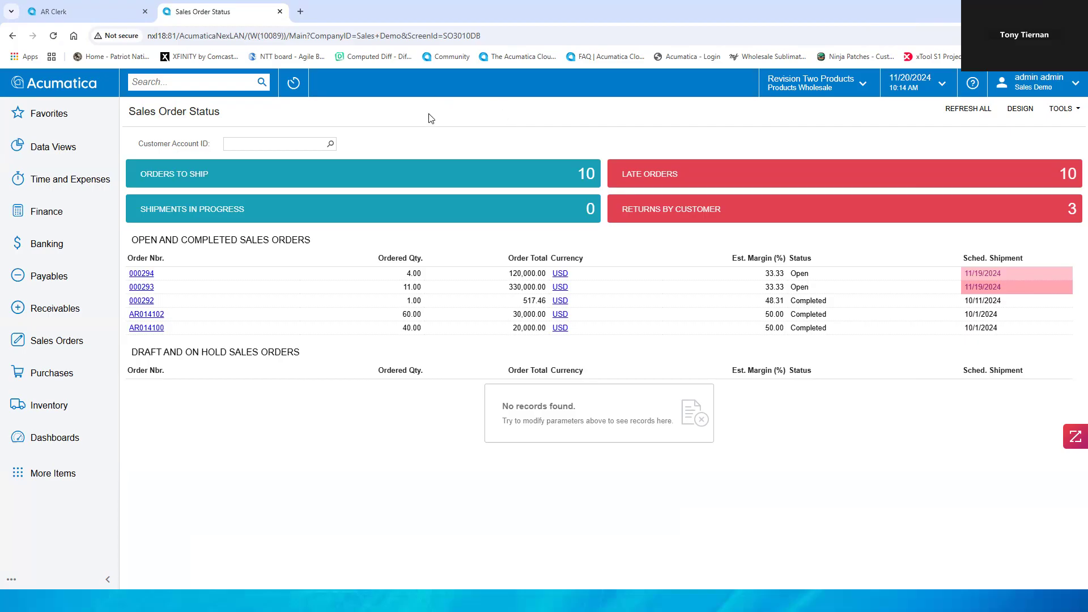
Step: Search the system for 1099 and review the menu items, transactions, help topics and files results
{"action": "left_click", "coordinate": [189, 82]}
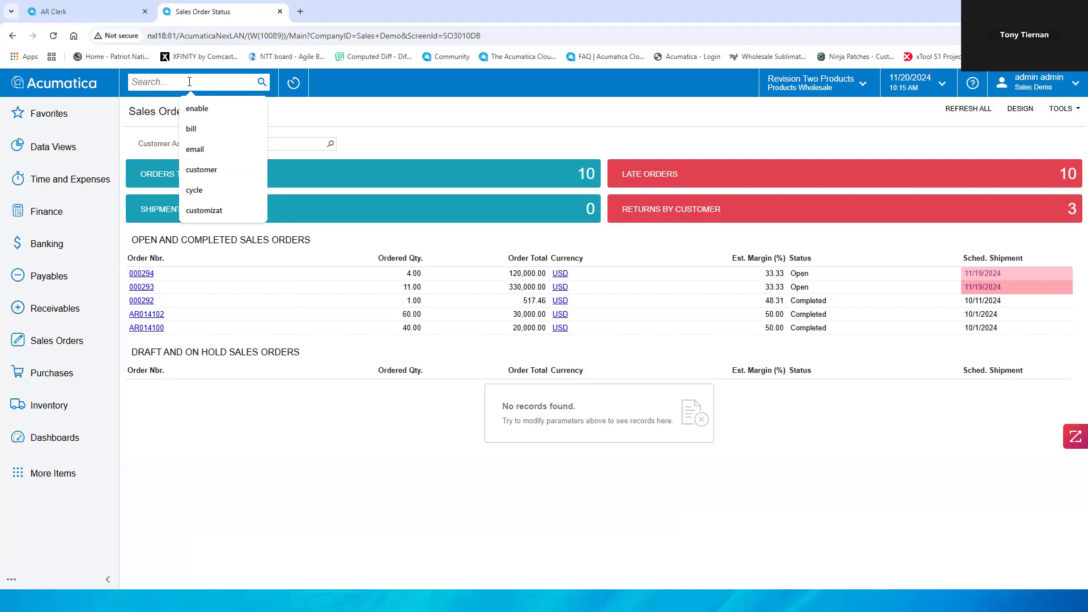
{"action": "type", "text": "1099"}
{"action": "key", "text": "Return"}
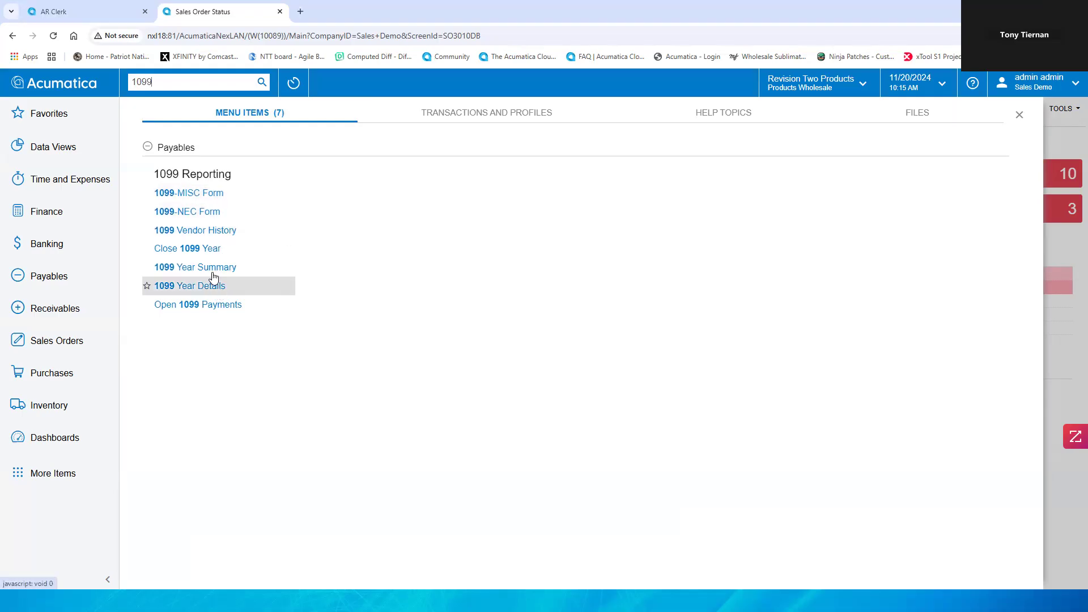
{"action": "left_click", "coordinate": [498, 116]}
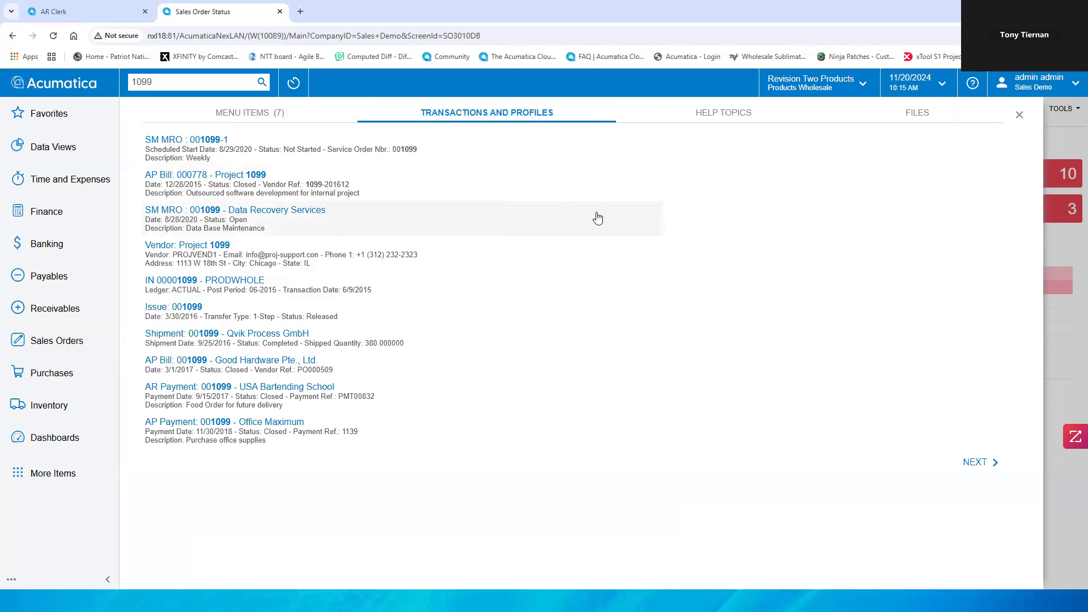
{"action": "left_click", "coordinate": [706, 115]}
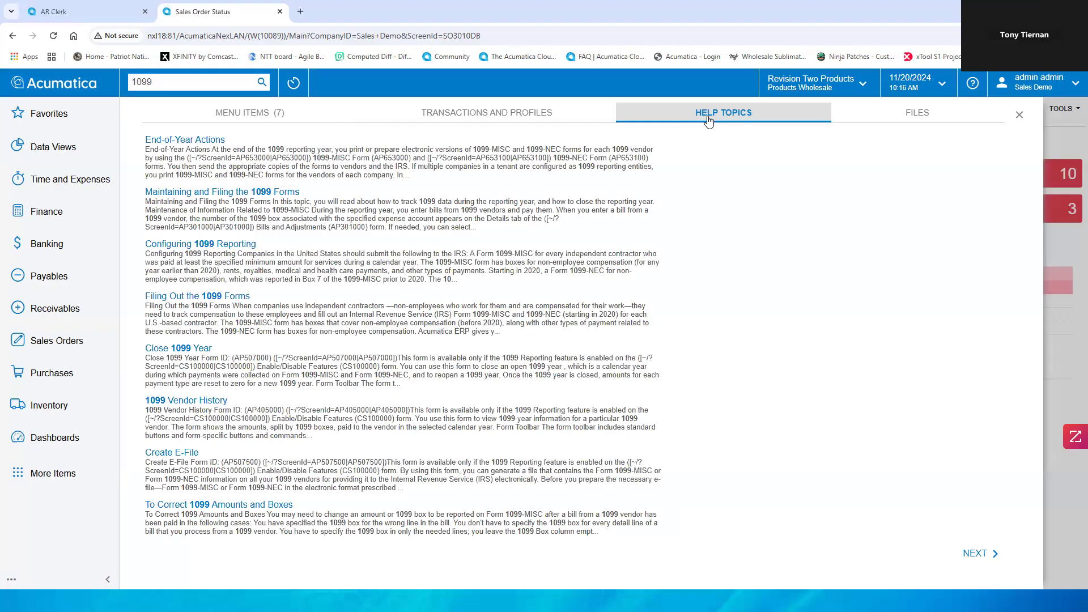
{"action": "left_click", "coordinate": [919, 114]}
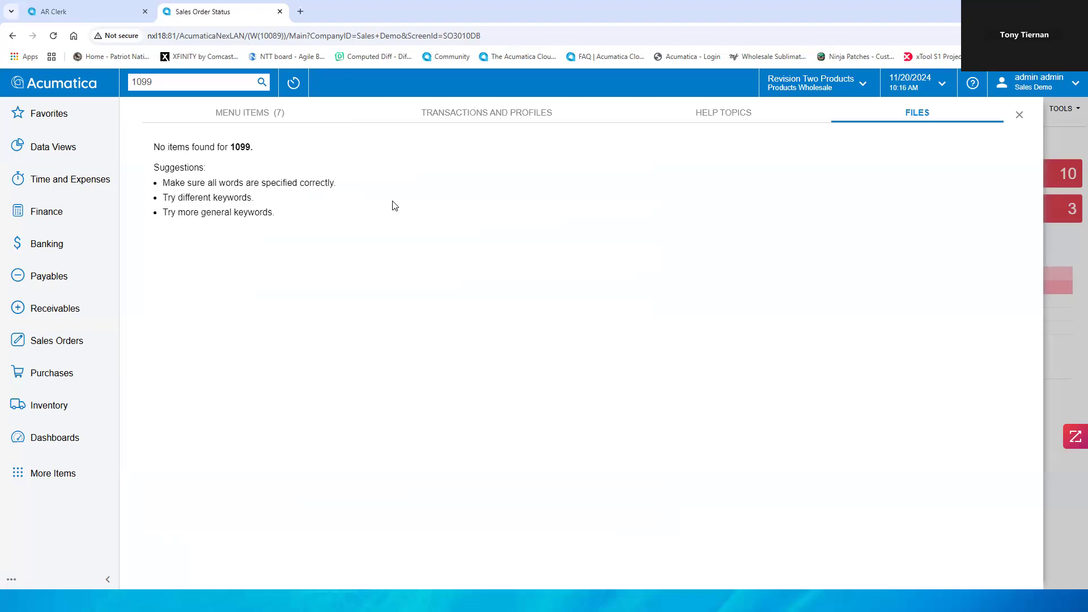
Step: Search for 002422 and review its menu items, transactions and profiles, and files results
{"action": "double_click", "coordinate": [165, 84]}
{"action": "type", "text": "002422"}
{"action": "left_click", "coordinate": [244, 112]}
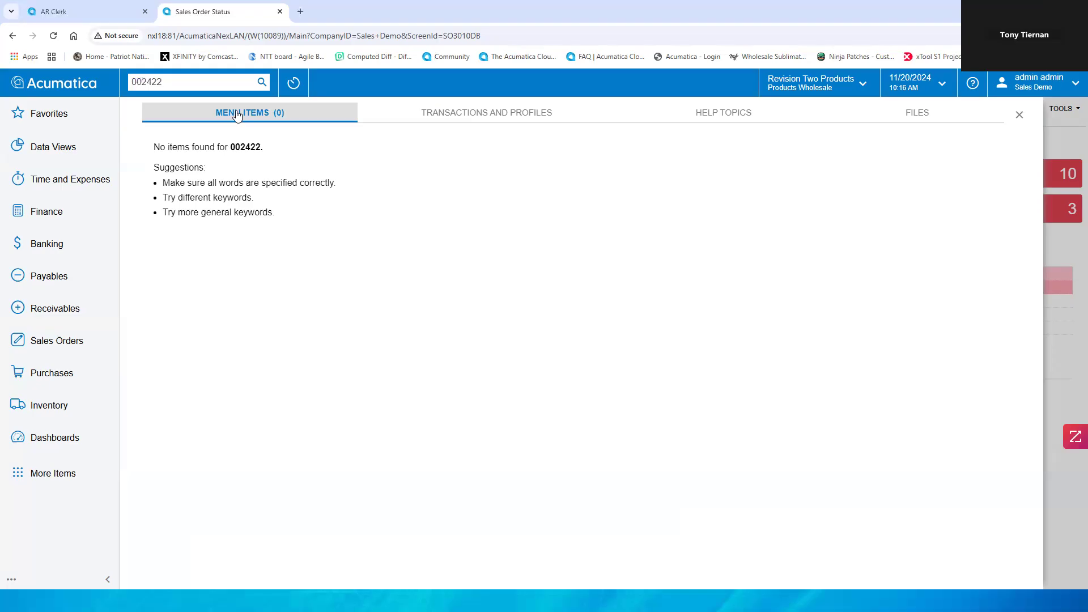
{"action": "left_click", "coordinate": [469, 115]}
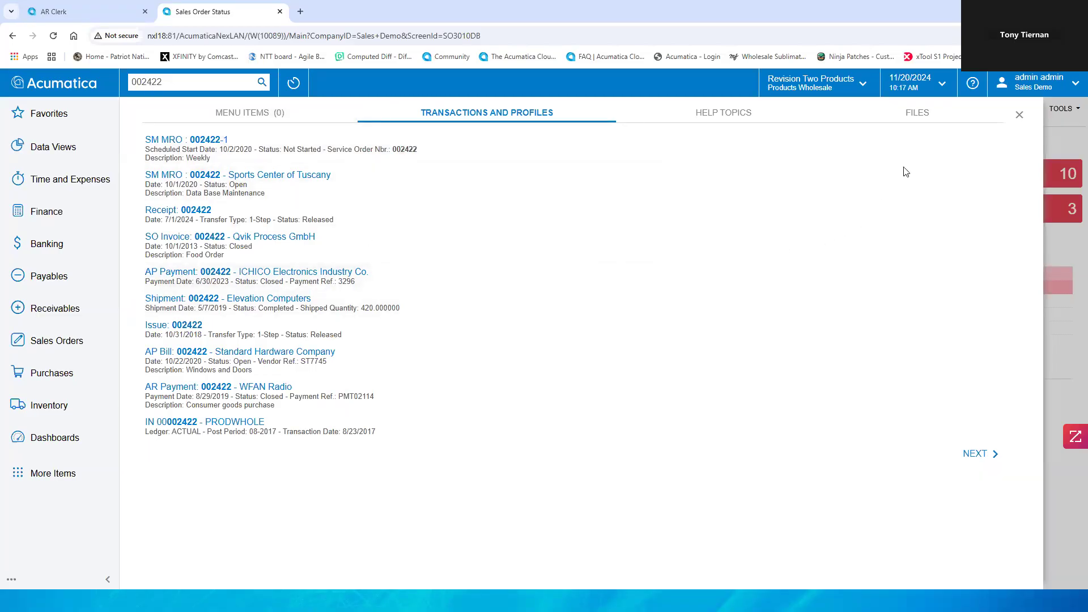
{"action": "left_click", "coordinate": [905, 116]}
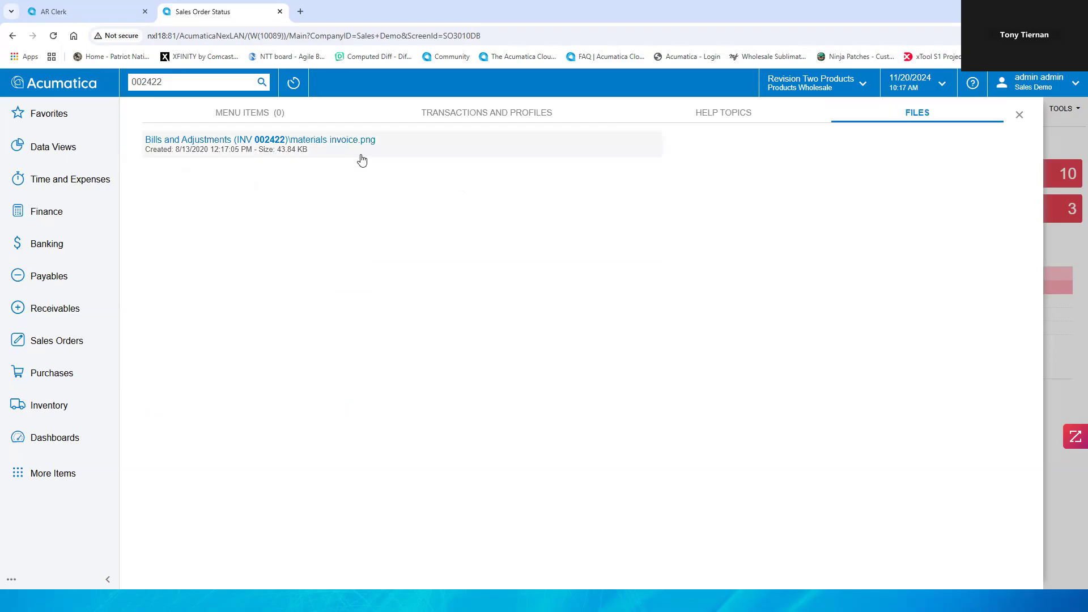
Step: Open the materials invoice.png file result, view its attached image, and close the image viewer
{"action": "left_click", "coordinate": [343, 140]}
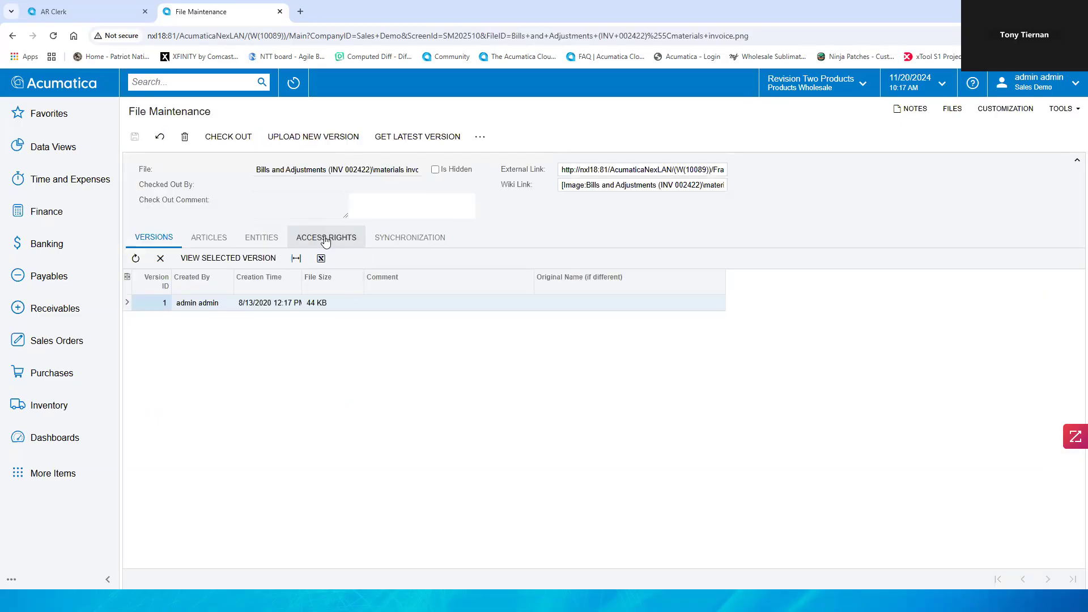
{"action": "left_click", "coordinate": [229, 261]}
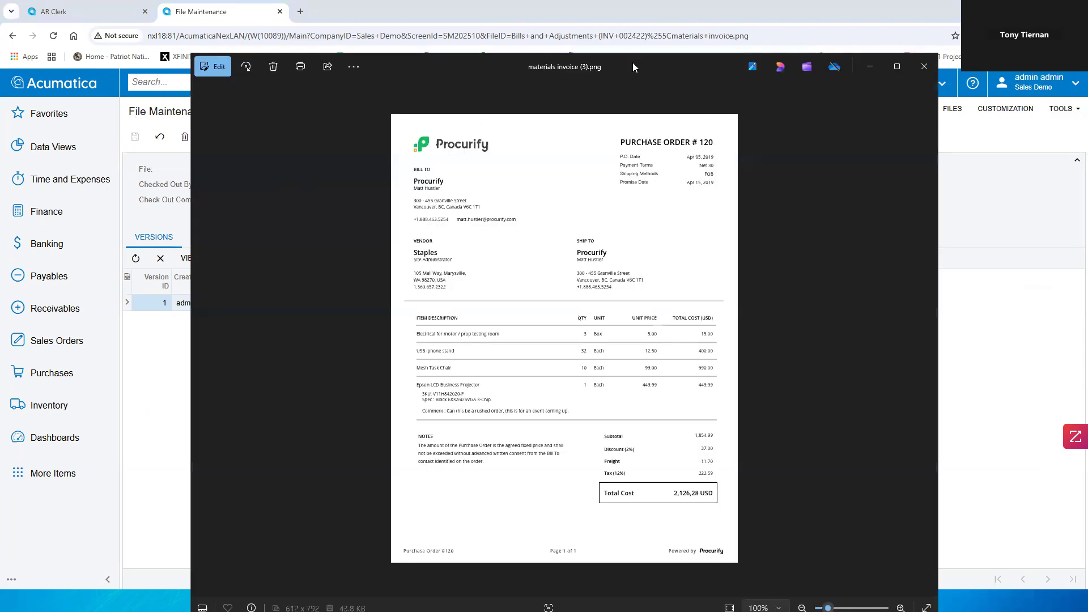
{"action": "left_click_drag", "start_coordinate": [629, 61], "coordinate": [602, 51]}
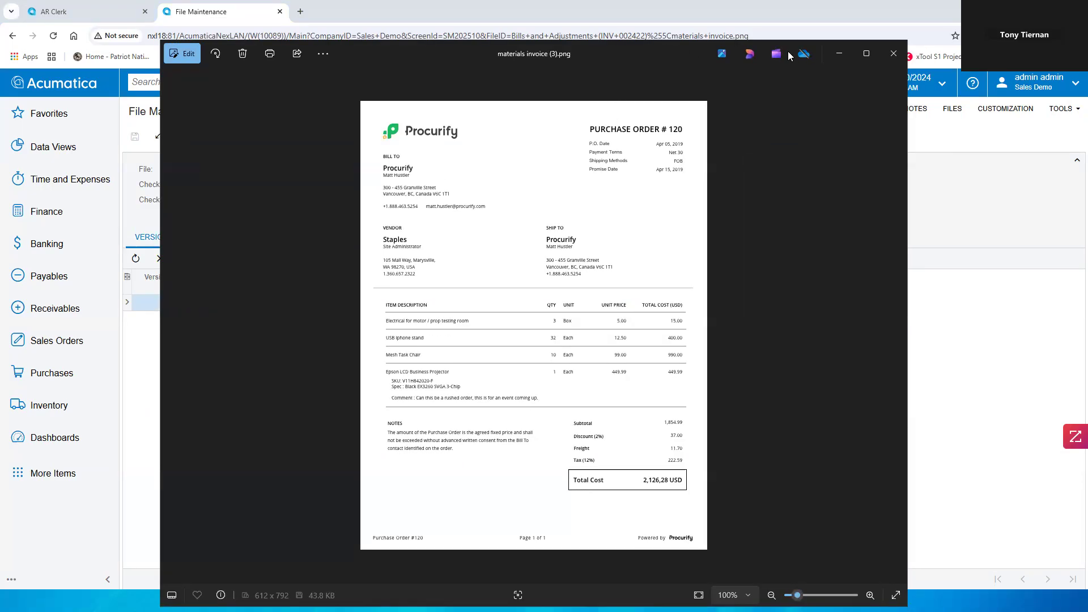
{"action": "left_click", "coordinate": [898, 53]}
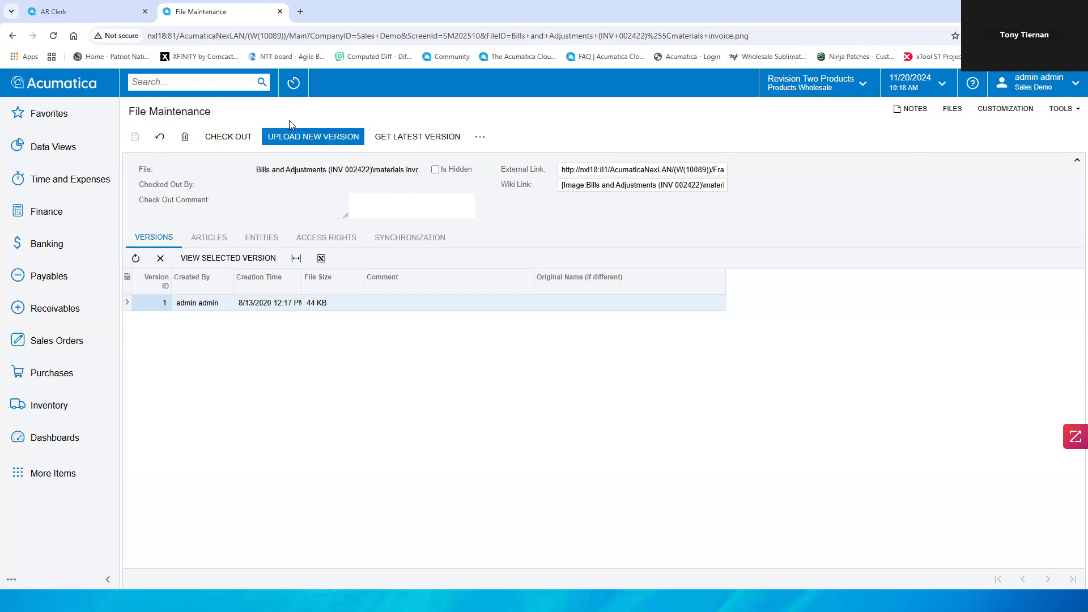
Step: Open the Receivables workspace, show all items, and open the AR Register report
{"action": "left_click", "coordinate": [46, 316]}
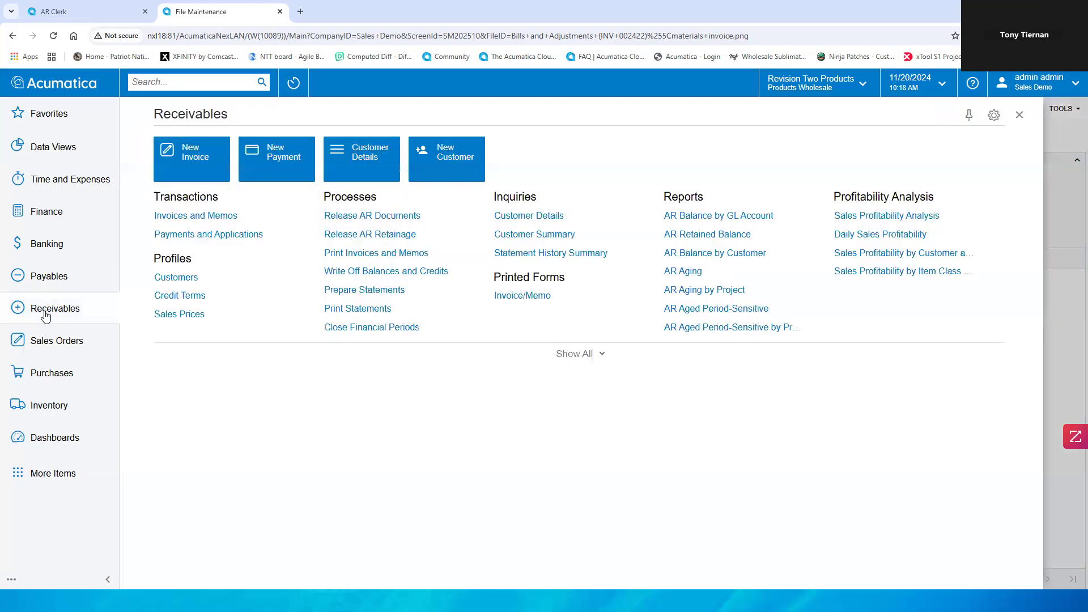
{"action": "left_click", "coordinate": [569, 287]}
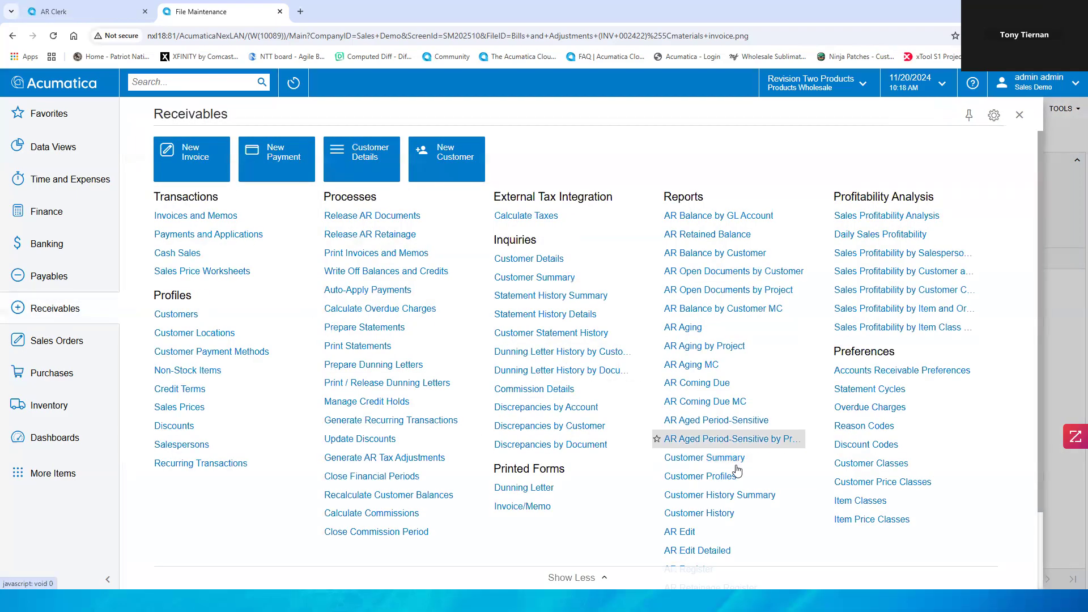
{"action": "scroll", "coordinate": [748, 526], "scroll_direction": "down", "scroll_amount": 1}
{"action": "scroll", "coordinate": [751, 534], "scroll_direction": "down", "scroll_amount": 2}
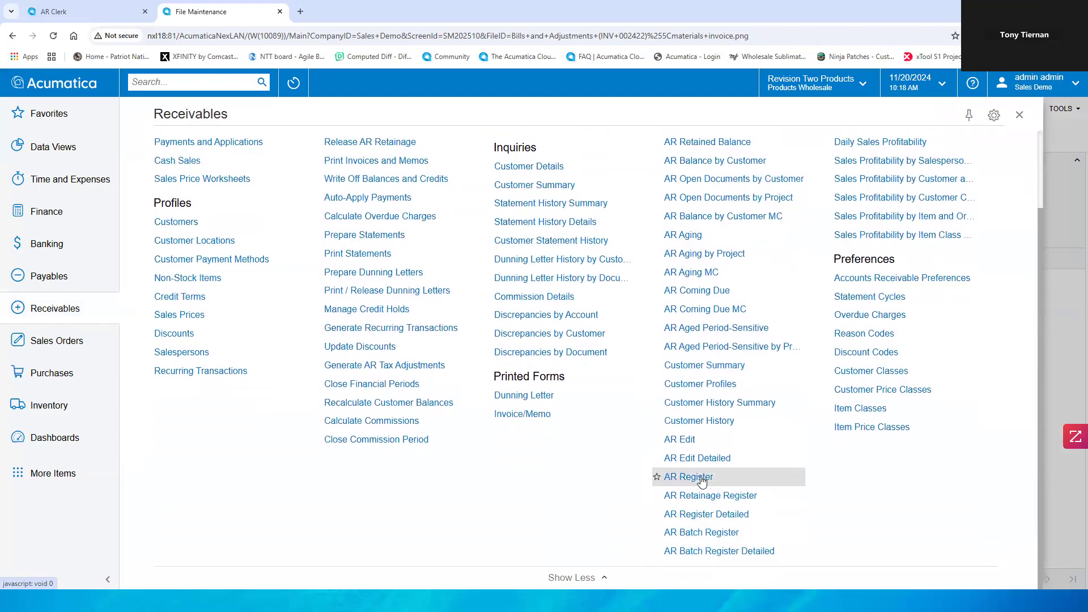
{"action": "left_click", "coordinate": [702, 479]}
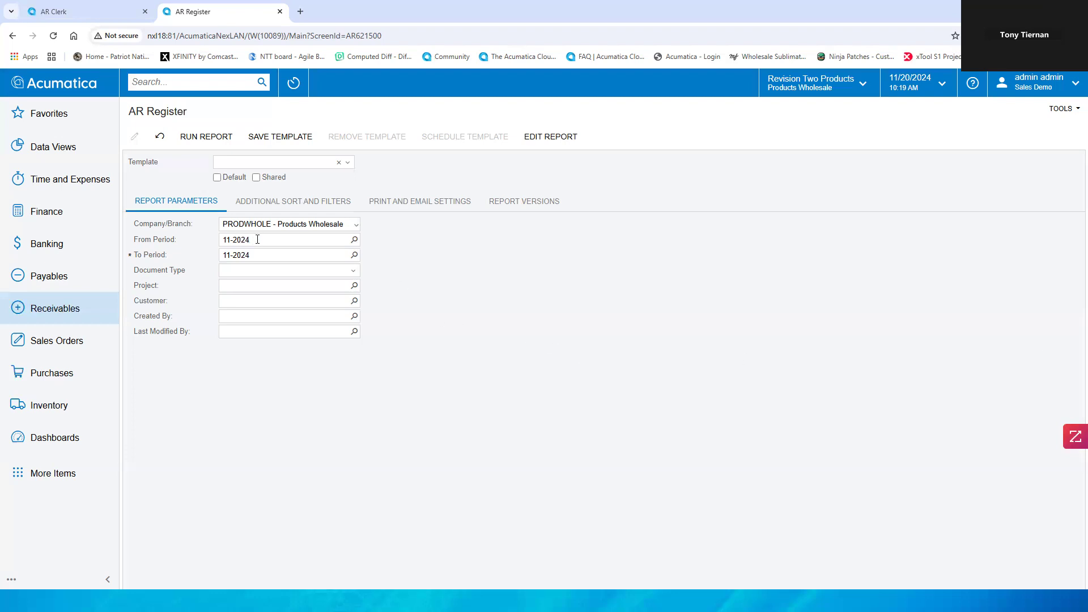
Step: Set the AR Register report's From Period to 08-2024
{"action": "left_click_drag", "start_coordinate": [254, 239], "coordinate": [230, 241]}
{"action": "double_click", "coordinate": [229, 240]}
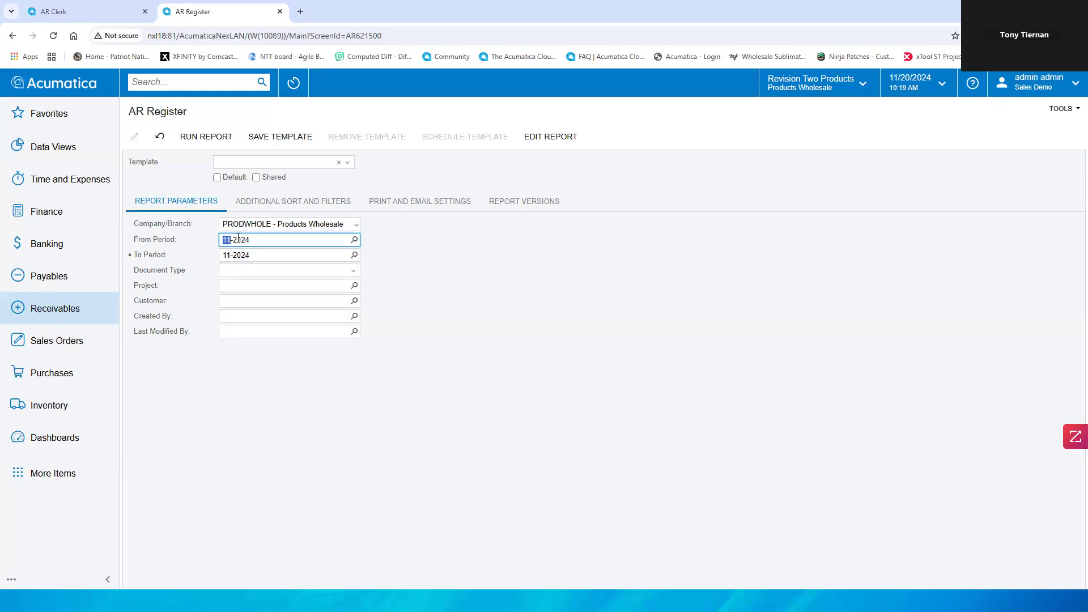
{"action": "type", "text": "08"}
{"action": "left_click", "coordinate": [401, 270]}
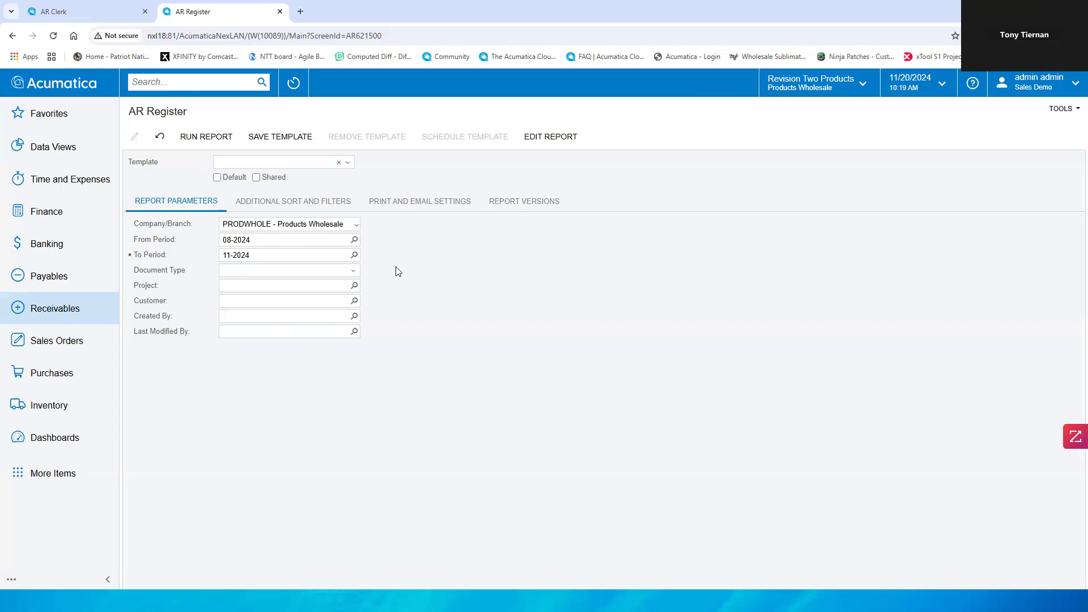
Step: Run the AR Register report and return to its parameters for editing
{"action": "left_click", "coordinate": [200, 138]}
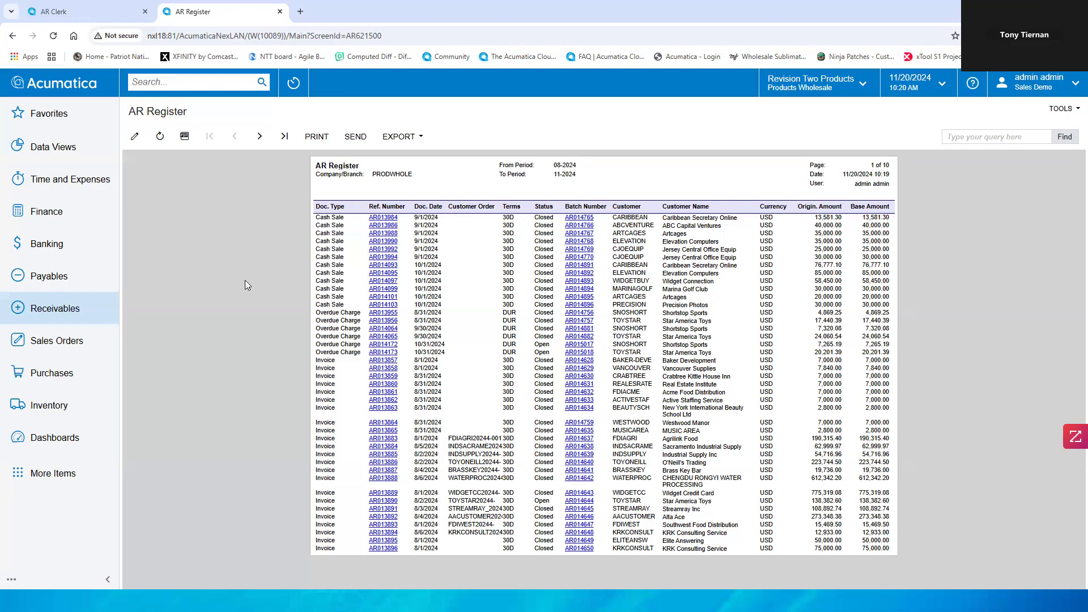
{"action": "left_click", "coordinate": [136, 140]}
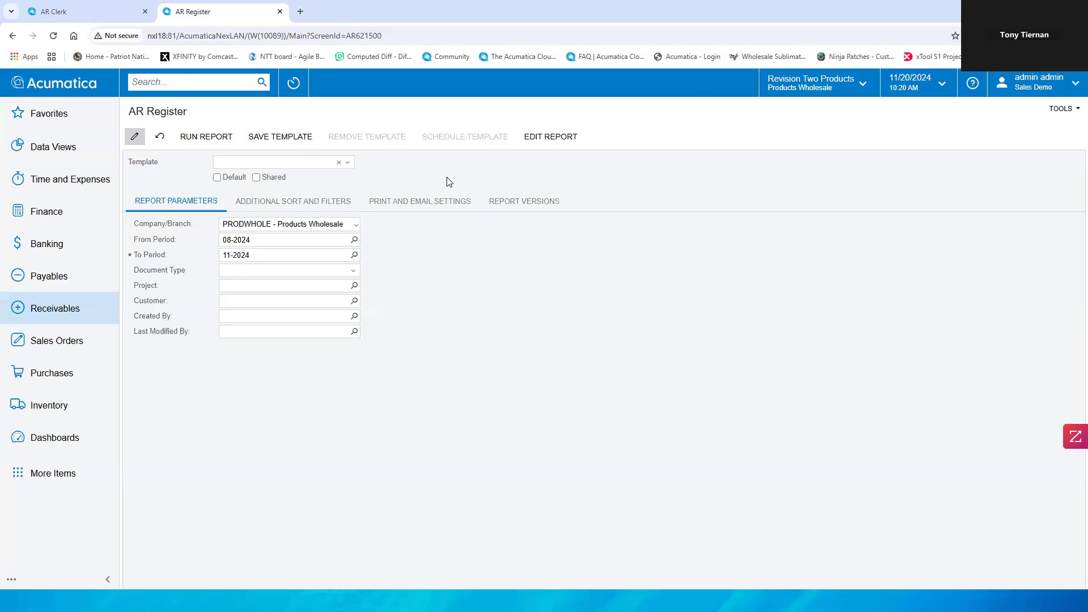
Step: Replace the additional sorting conditions with a single ascending sort on AR Document.Customer
{"action": "left_click", "coordinate": [334, 208]}
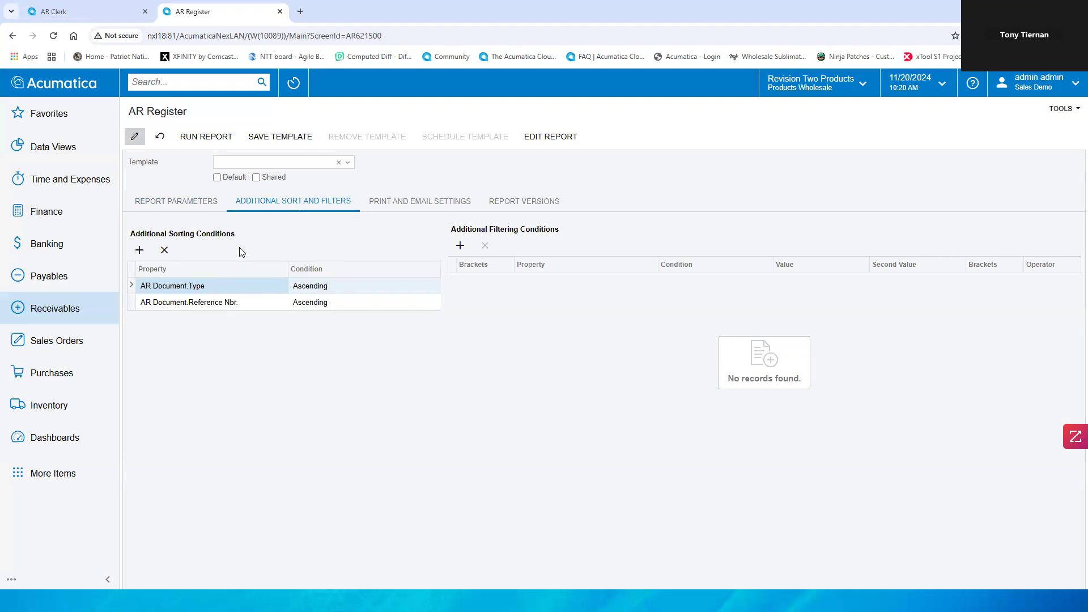
{"action": "left_click", "coordinate": [164, 252]}
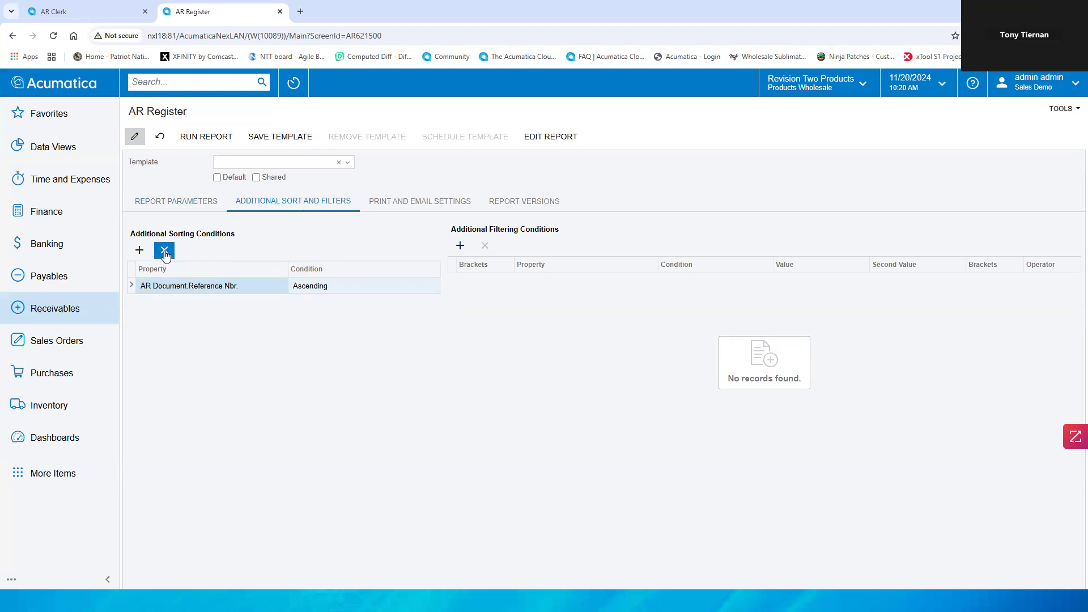
{"action": "left_click", "coordinate": [165, 252]}
{"action": "left_click", "coordinate": [141, 251]}
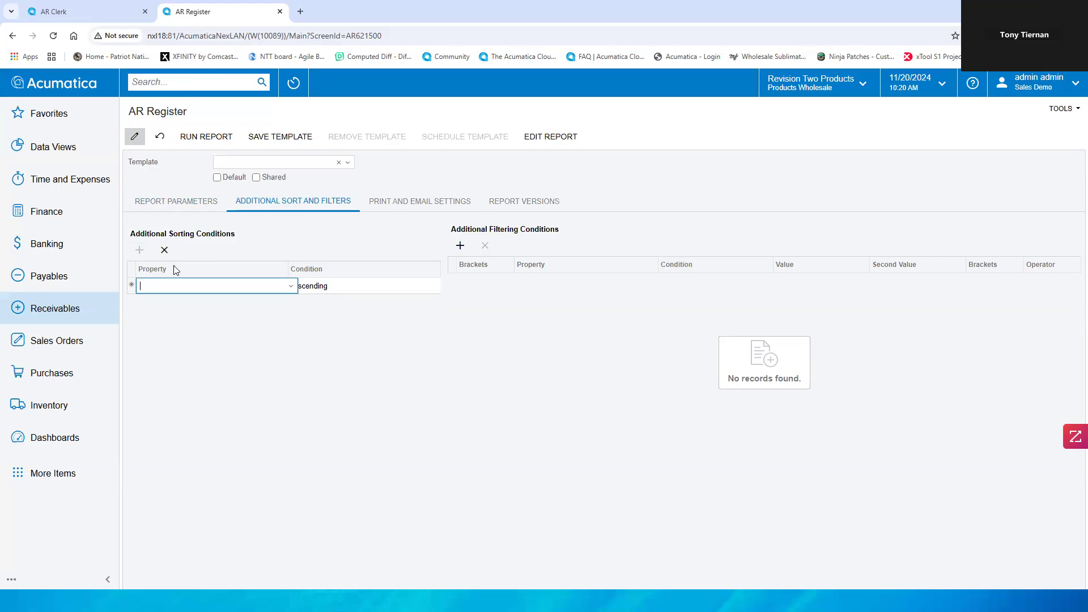
{"action": "left_click", "coordinate": [291, 286]}
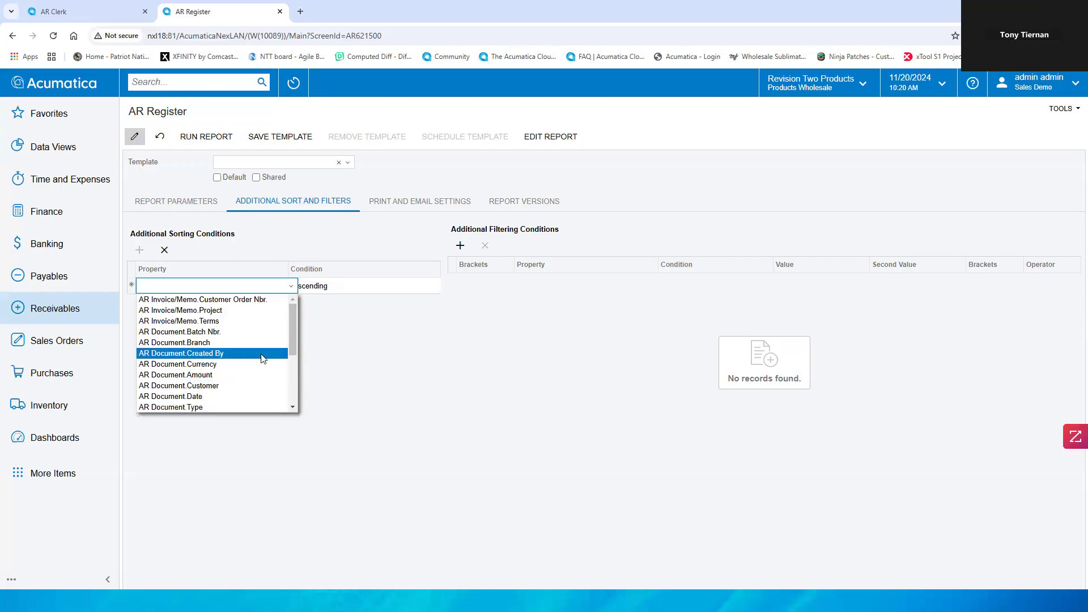
{"action": "left_click", "coordinate": [242, 386]}
{"action": "left_click", "coordinate": [375, 290]}
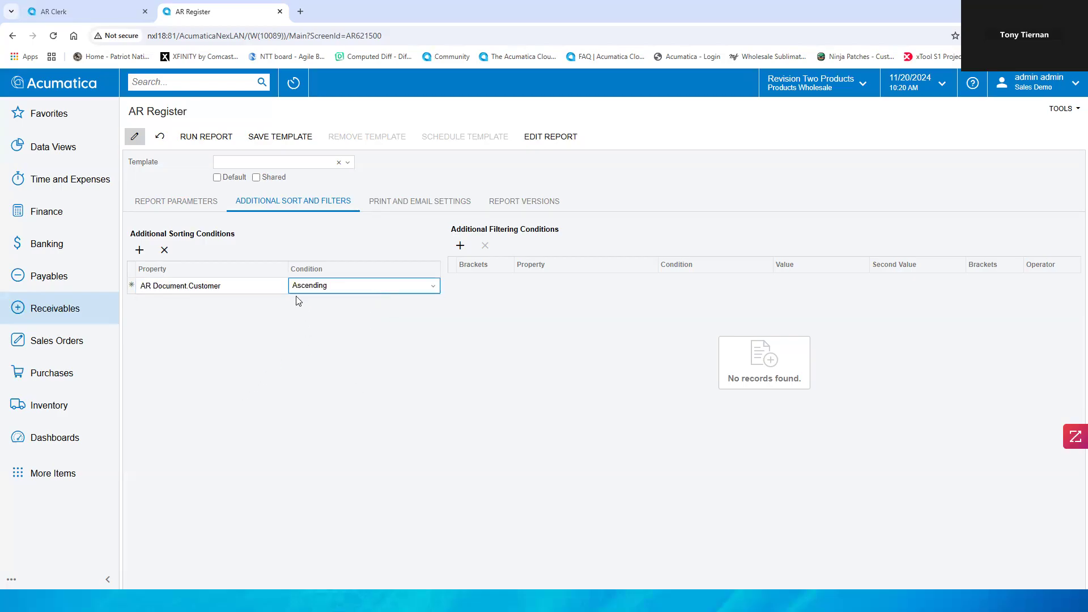
Step: Run the report sorted by customer, then go back to editing its parameters
{"action": "left_click", "coordinate": [204, 138]}
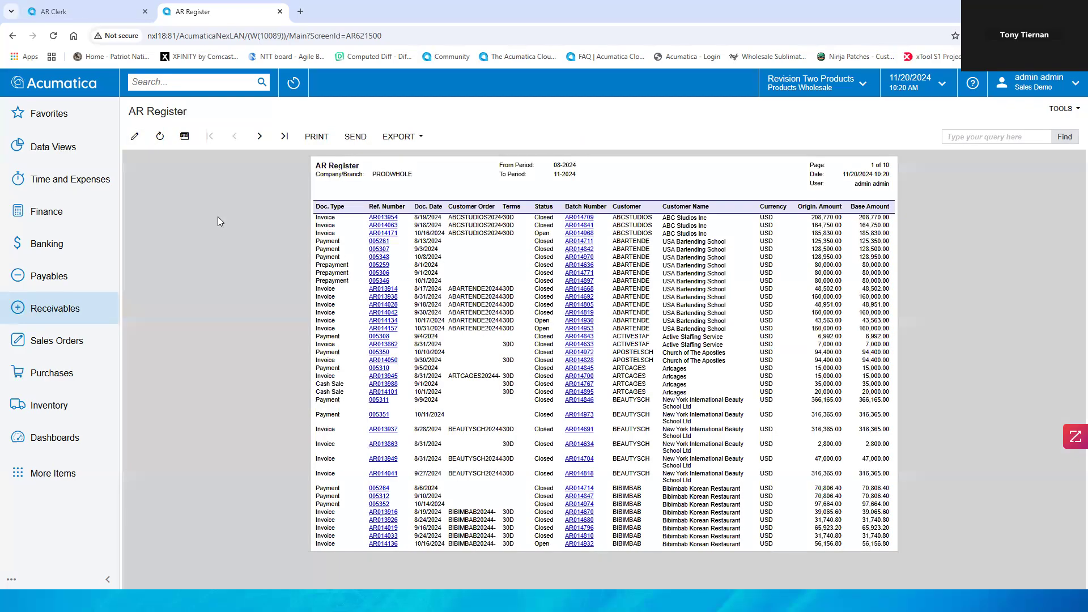
{"action": "left_click", "coordinate": [136, 142]}
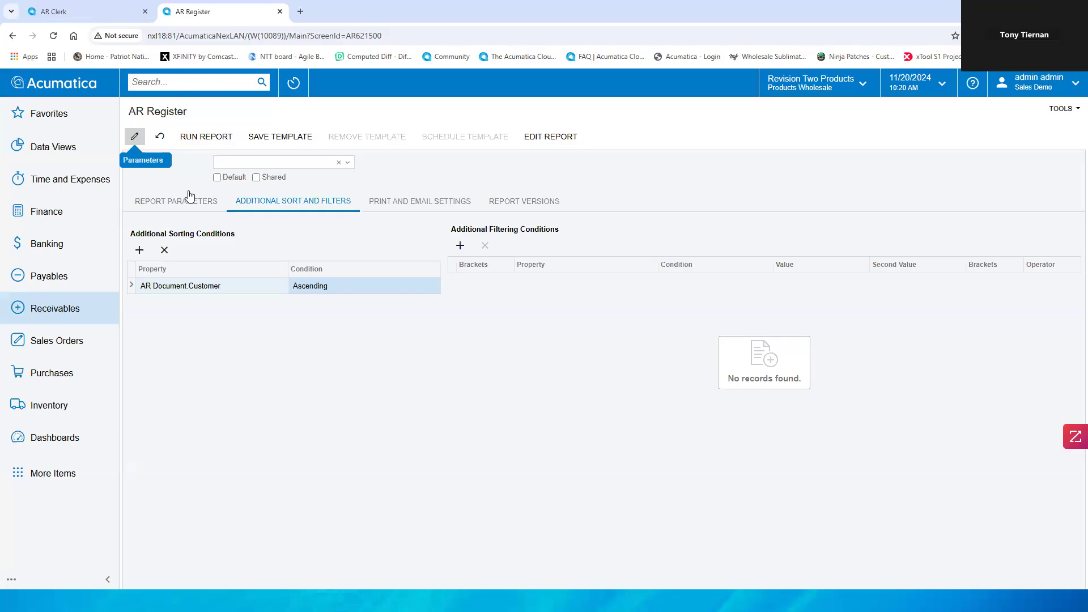
Step: Add a filtering condition where AR Document.Customer equals ABARTENDE
{"action": "left_click", "coordinate": [460, 245]}
{"action": "left_click", "coordinate": [537, 283]}
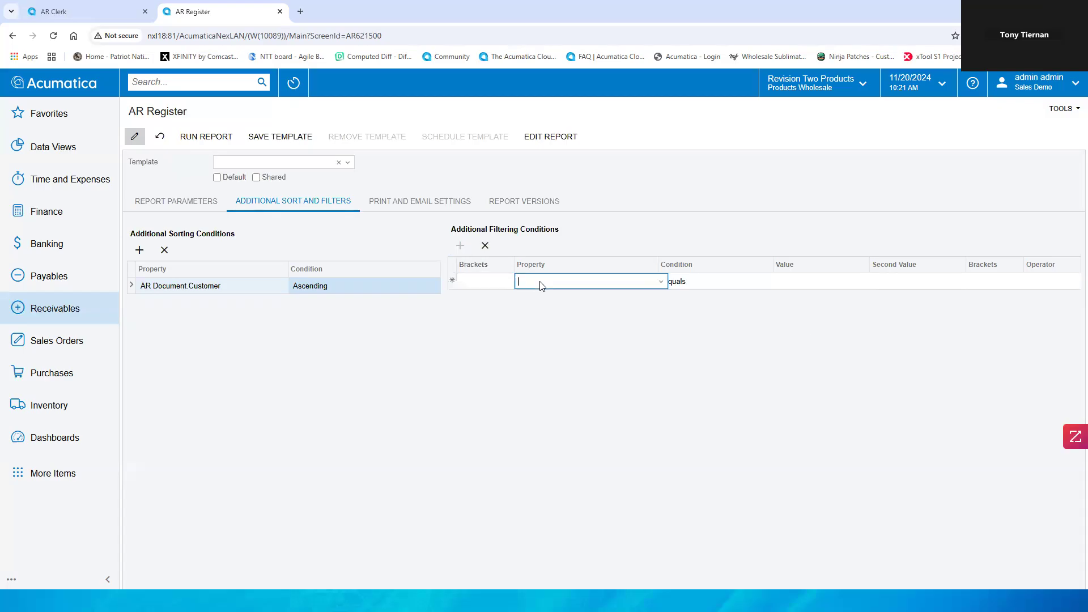
{"action": "left_click", "coordinate": [661, 283]}
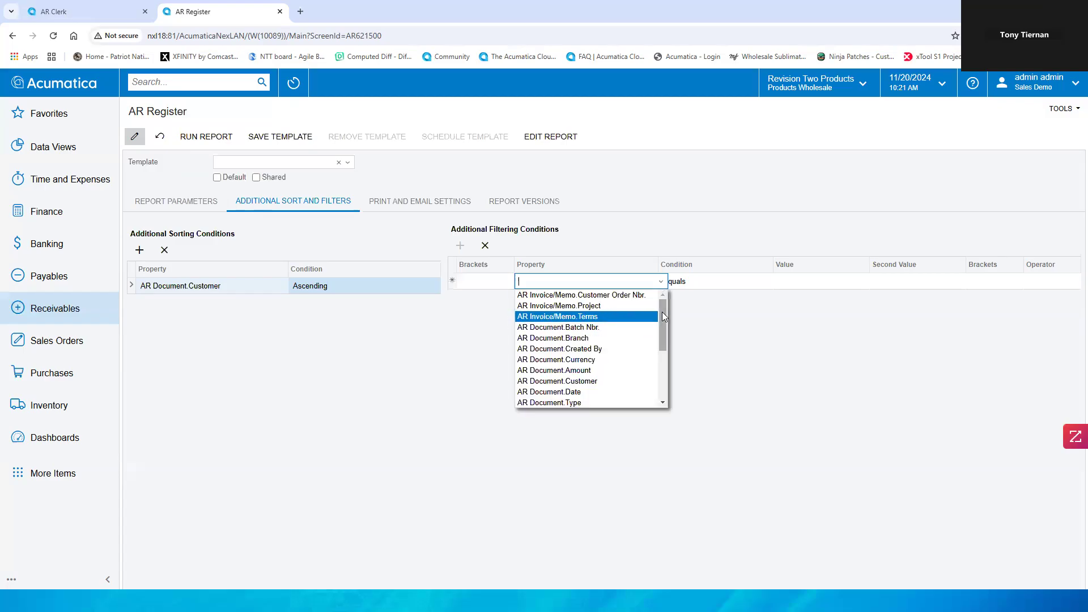
{"action": "left_click_drag", "start_coordinate": [662, 311], "coordinate": [663, 338]}
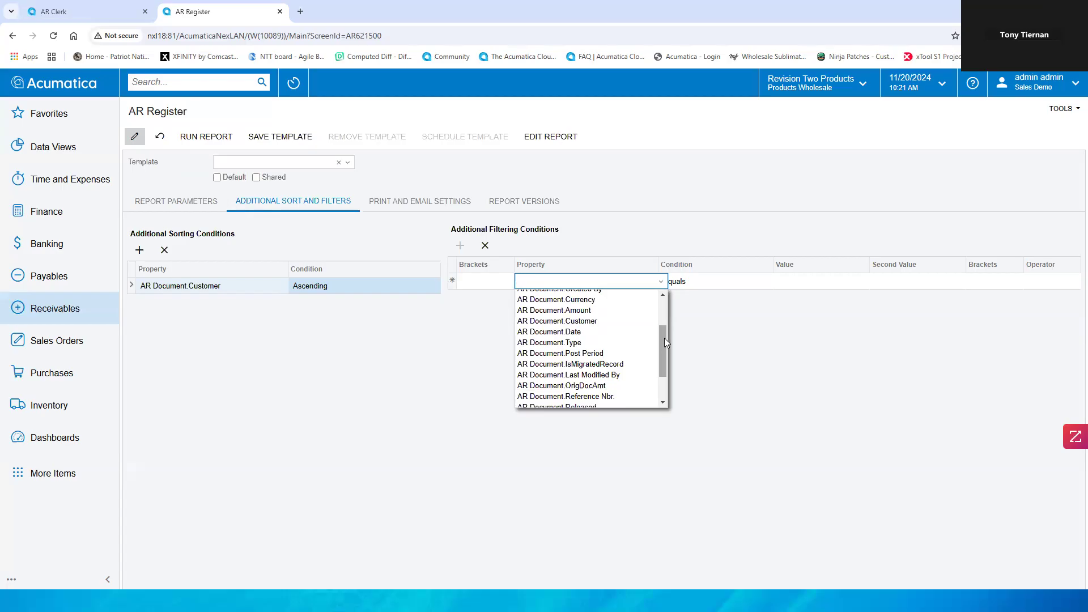
{"action": "left_click", "coordinate": [610, 321]}
{"action": "left_click", "coordinate": [788, 281]}
{"action": "left_click", "coordinate": [872, 281]}
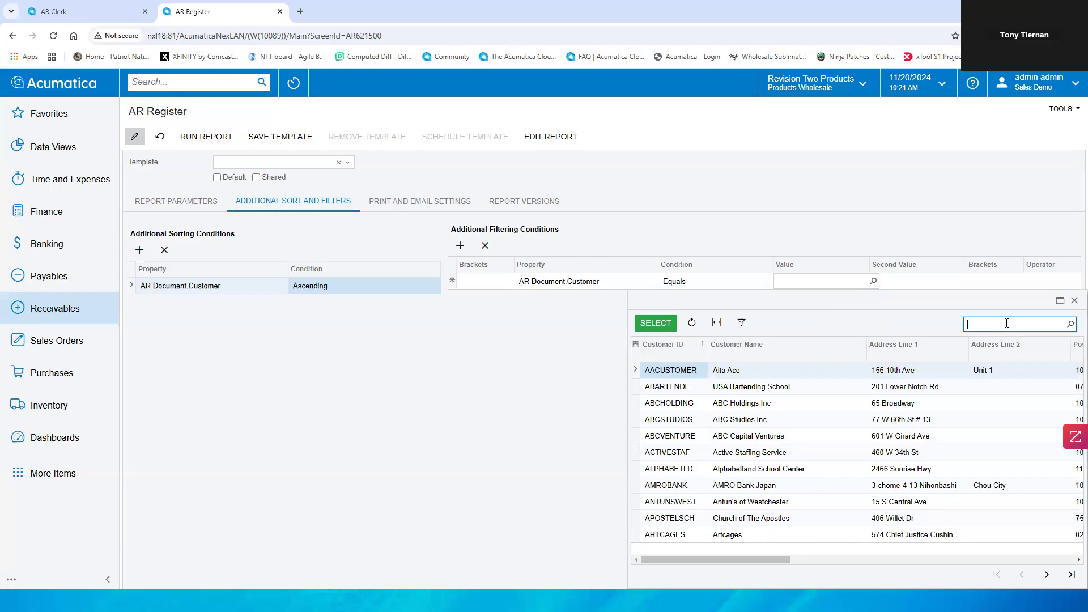
{"action": "type", "text": "abart"}
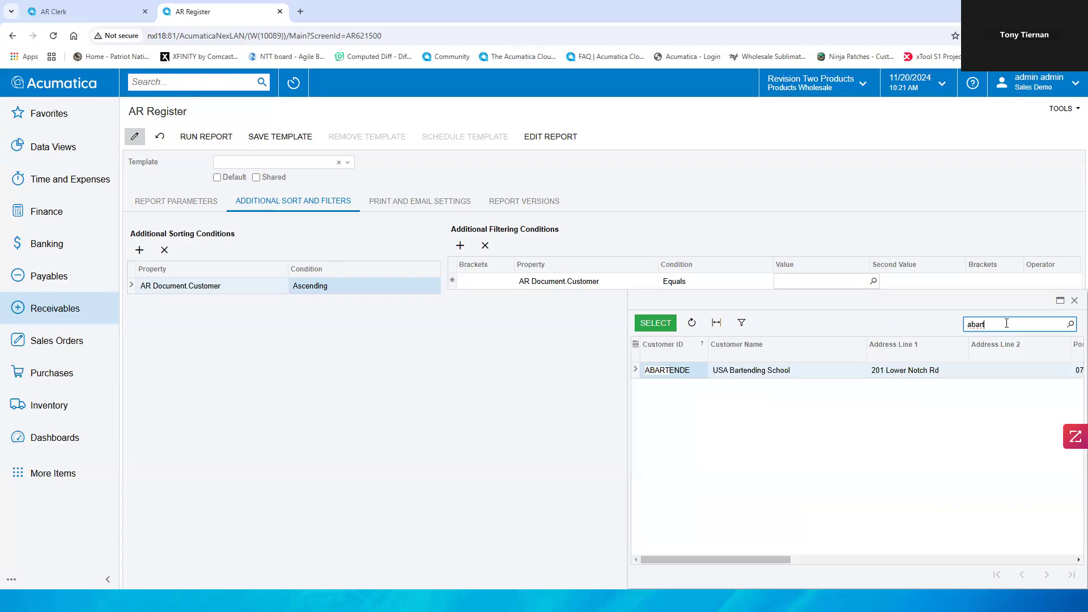
{"action": "left_click", "coordinate": [692, 370]}
{"action": "double_click", "coordinate": [691, 370]}
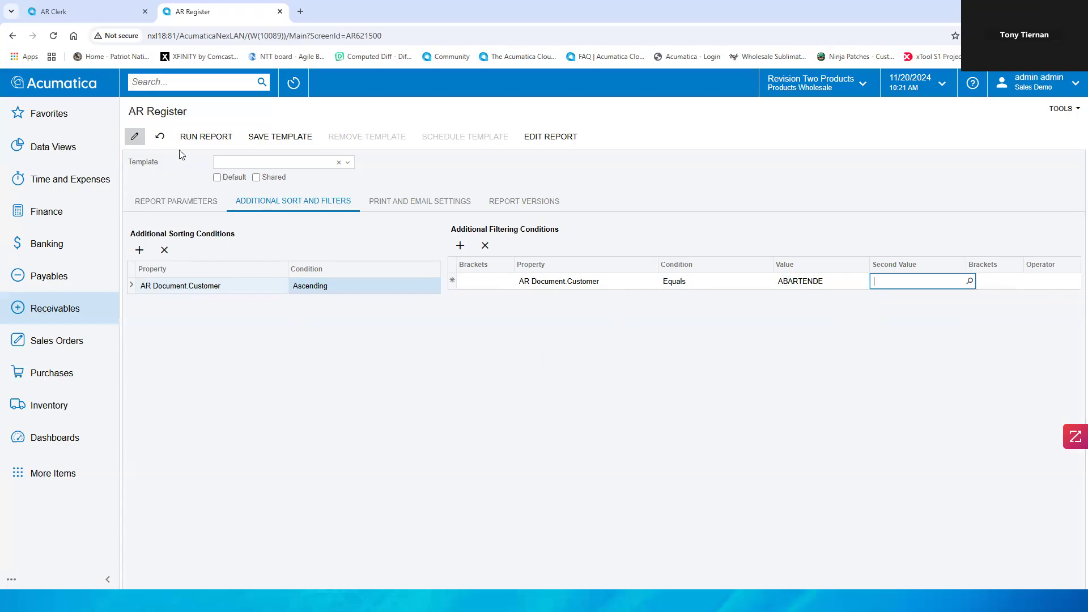
Step: Run the AR Register report filtered to ABARTENDE and return to its parameters
{"action": "left_click", "coordinate": [190, 138]}
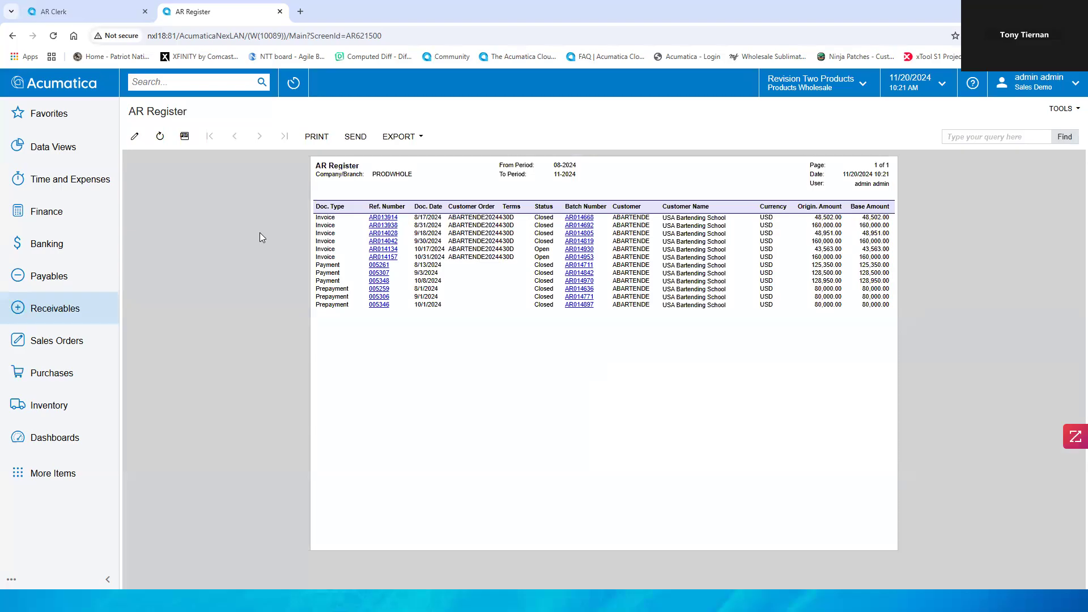
{"action": "left_click", "coordinate": [135, 137]}
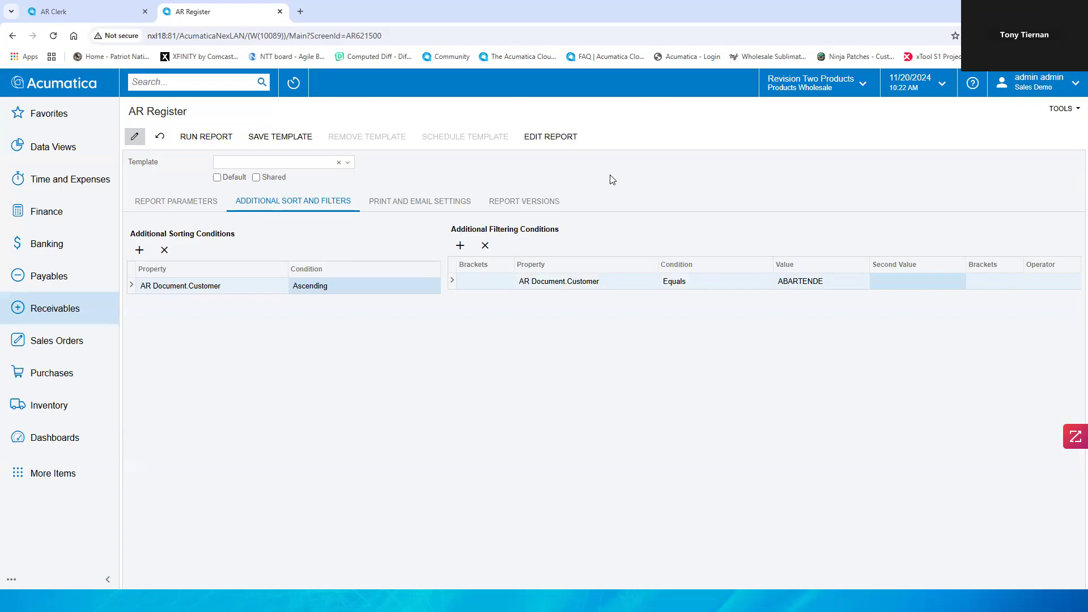
Step: Save the current report settings as a new template named NXL Testing
{"action": "left_click", "coordinate": [347, 163]}
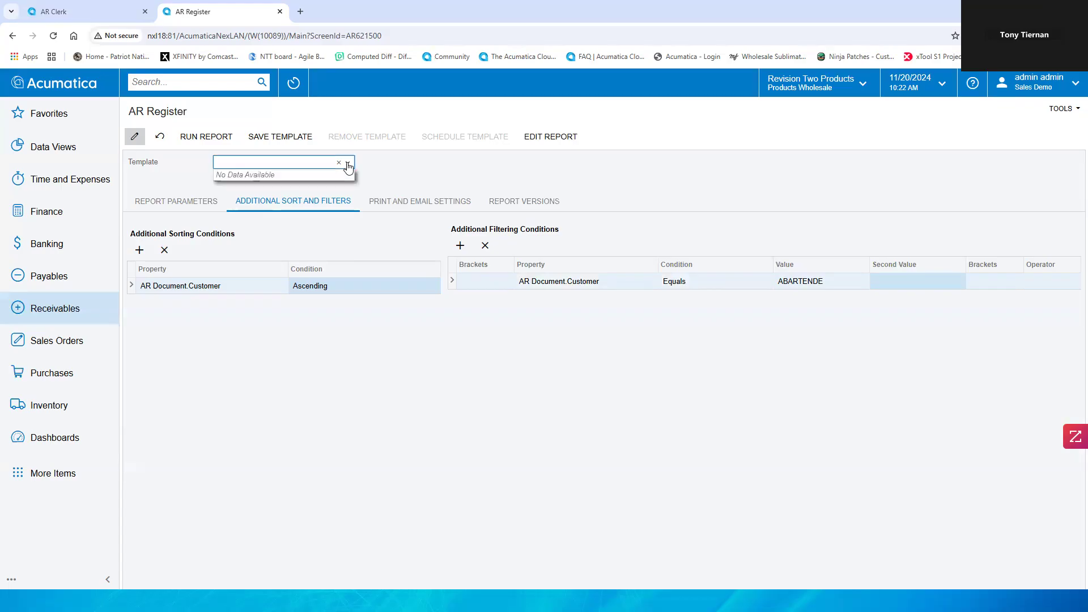
{"action": "left_click", "coordinate": [424, 162]}
{"action": "left_click", "coordinate": [271, 137]}
{"action": "type", "text": "NXL Testing"}
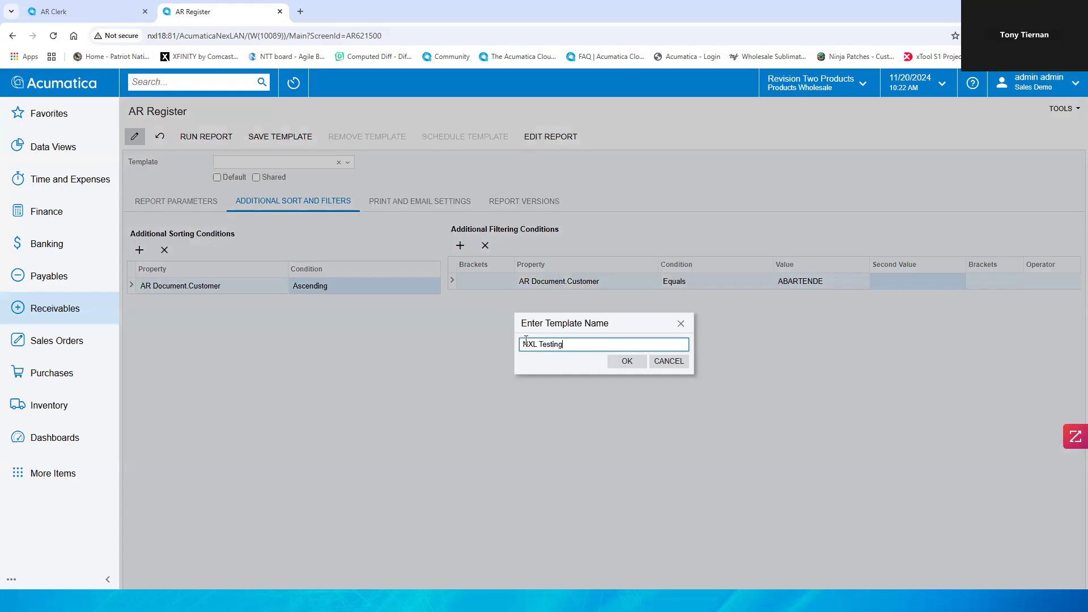
{"action": "left_click", "coordinate": [641, 362]}
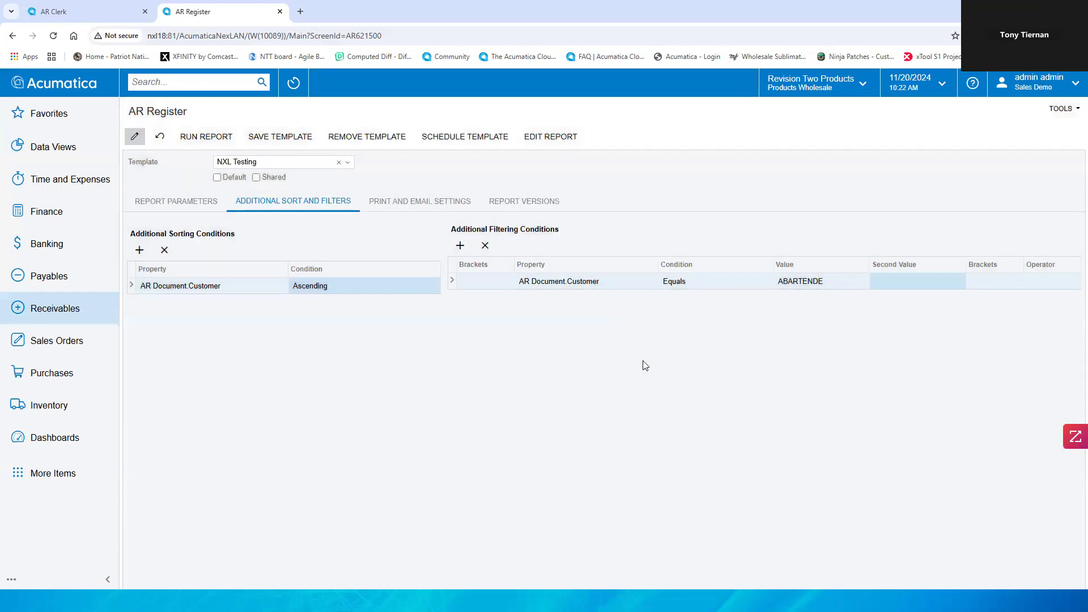
{"action": "left_click", "coordinate": [350, 166]}
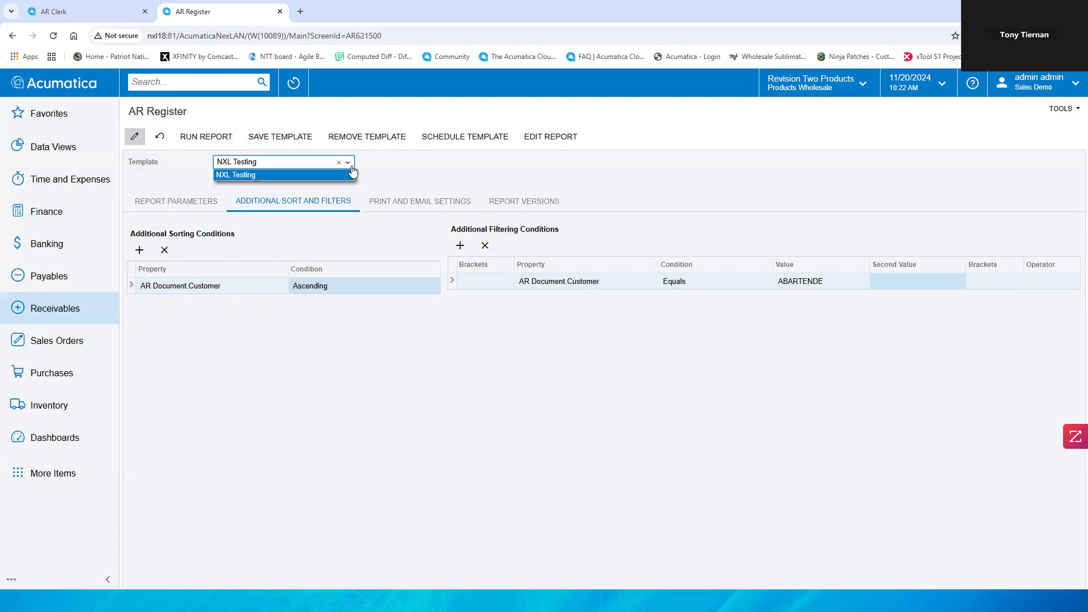
{"action": "left_click", "coordinate": [374, 165]}
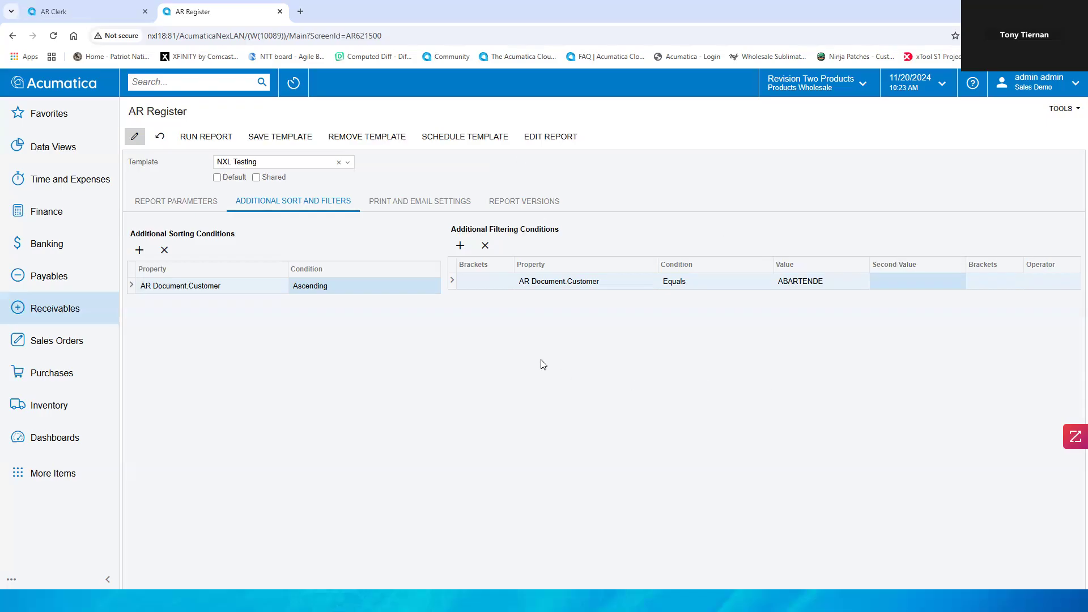
Step: Open the Invoices and Memos screen from the Receivables workspace
{"action": "left_click", "coordinate": [178, 87]}
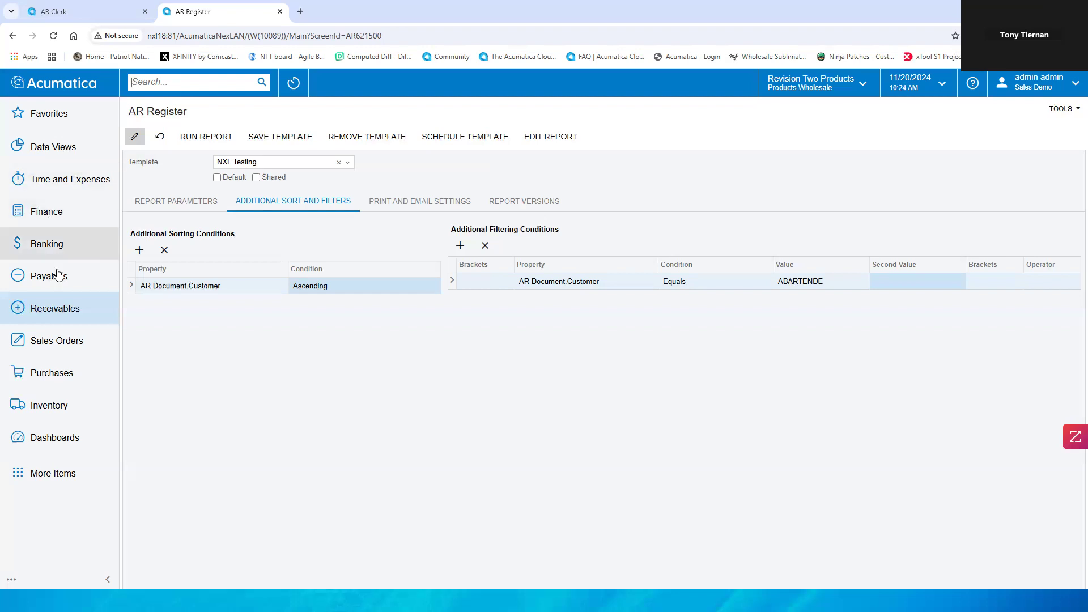
{"action": "left_click", "coordinate": [56, 307]}
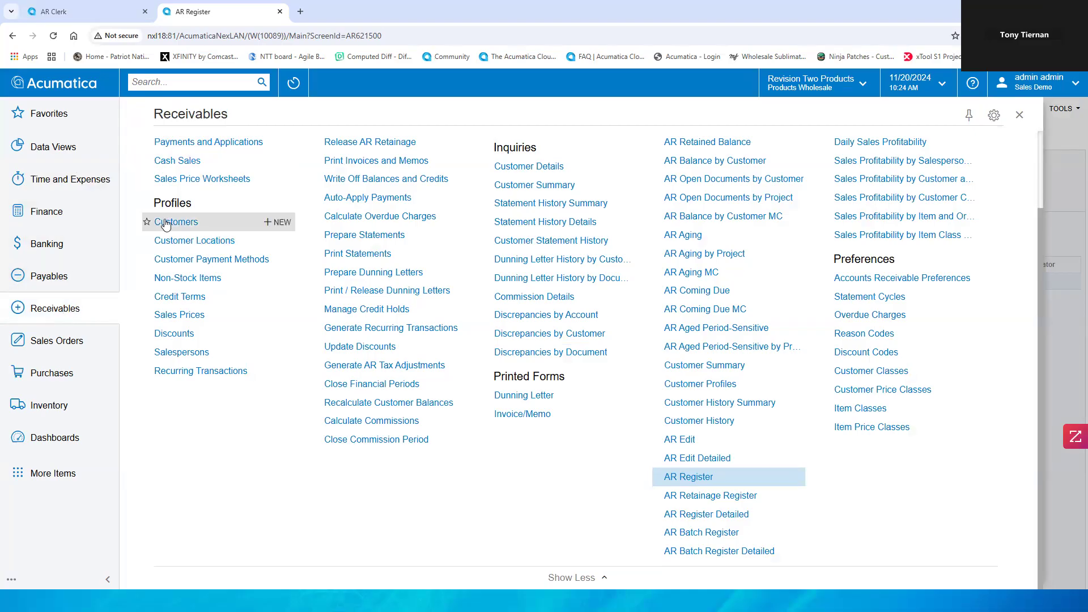
{"action": "scroll", "coordinate": [224, 170], "scroll_direction": "up", "scroll_amount": 2}
{"action": "left_click", "coordinate": [212, 218]}
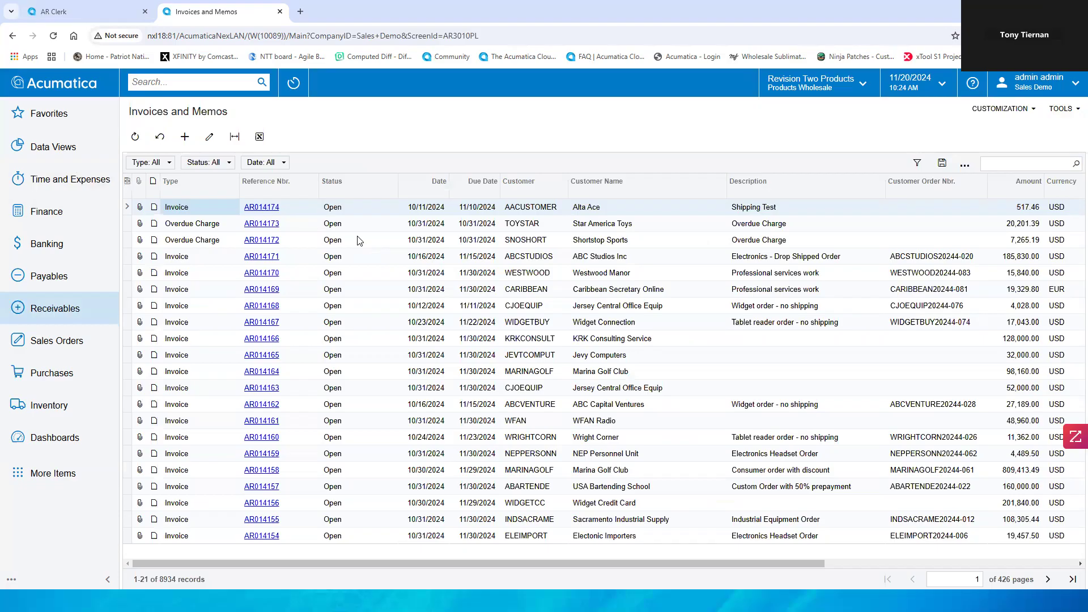
Step: Filter the Status column to show only Pending Processing and Open documents
{"action": "left_click", "coordinate": [366, 186]}
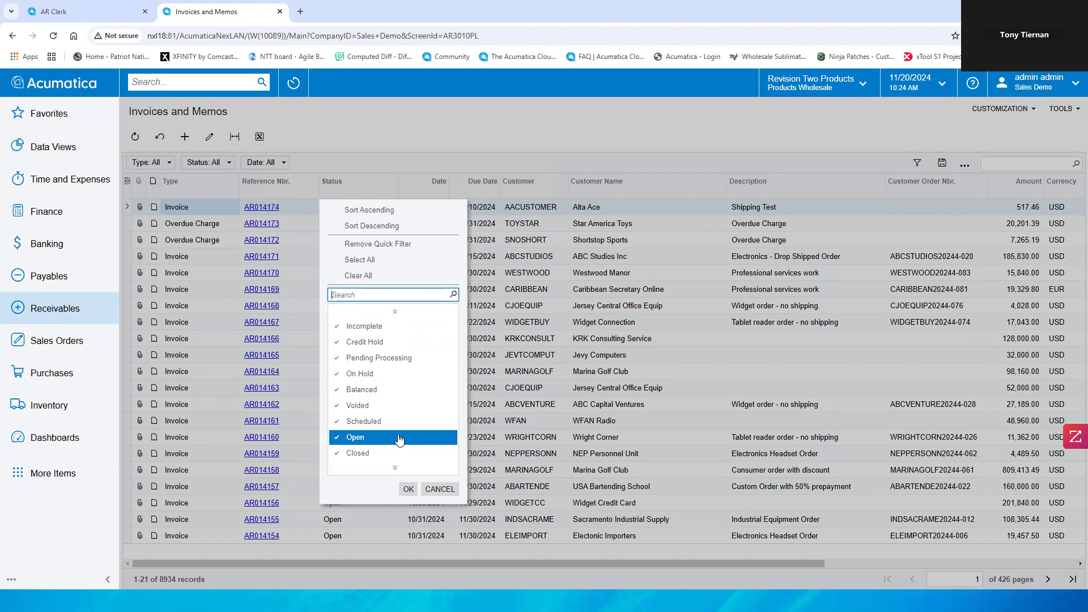
{"action": "scroll", "coordinate": [408, 448], "scroll_direction": "down", "scroll_amount": 1}
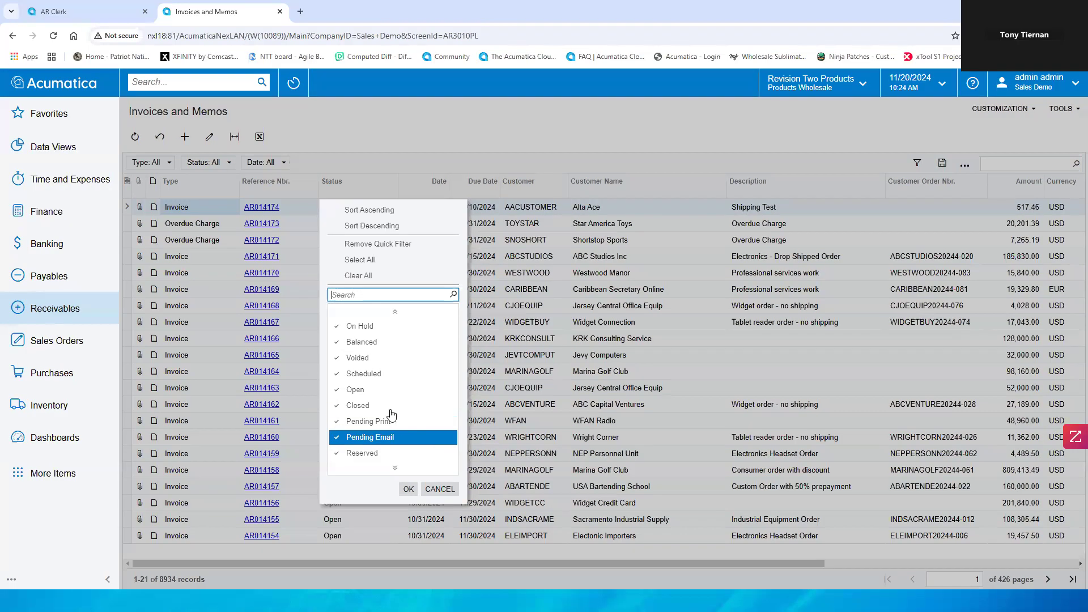
{"action": "scroll", "coordinate": [411, 355], "scroll_direction": "up", "scroll_amount": 1}
{"action": "left_click", "coordinate": [359, 275]}
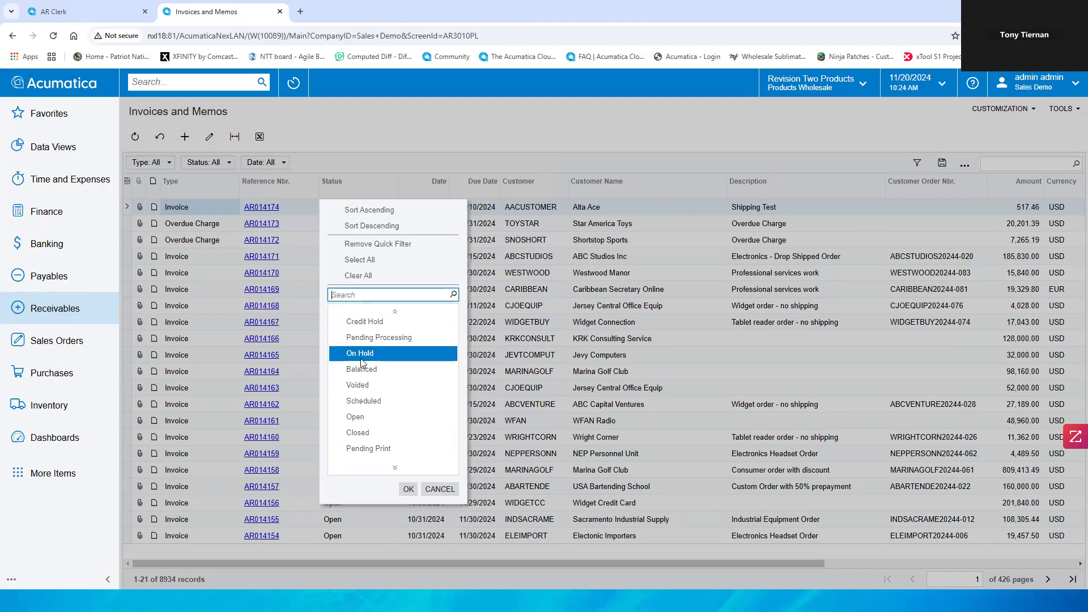
{"action": "left_click", "coordinate": [377, 338]}
{"action": "left_click", "coordinate": [363, 417]}
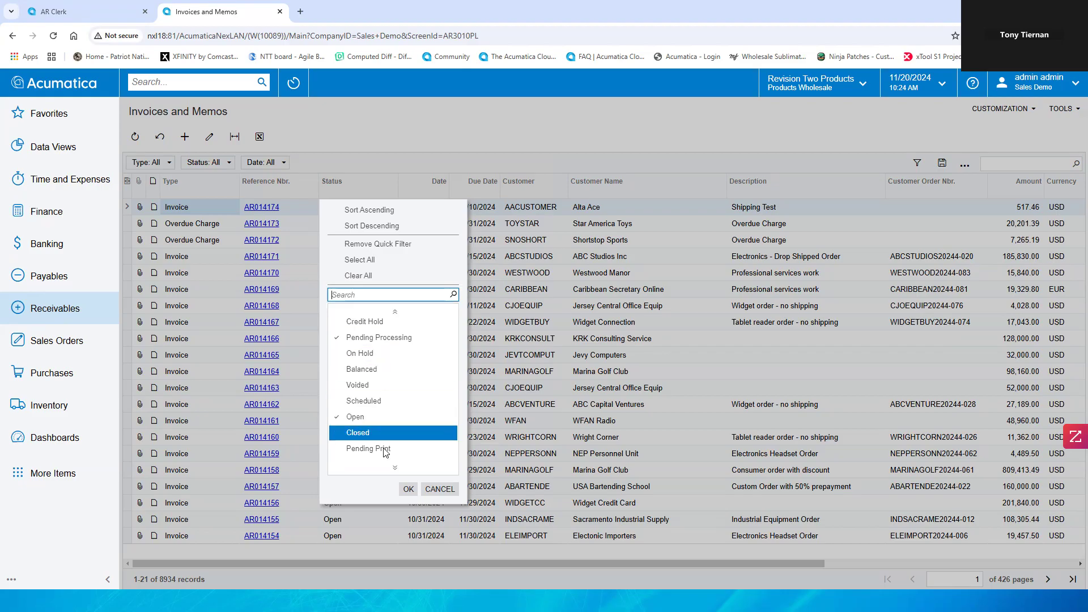
{"action": "left_click", "coordinate": [408, 488]}
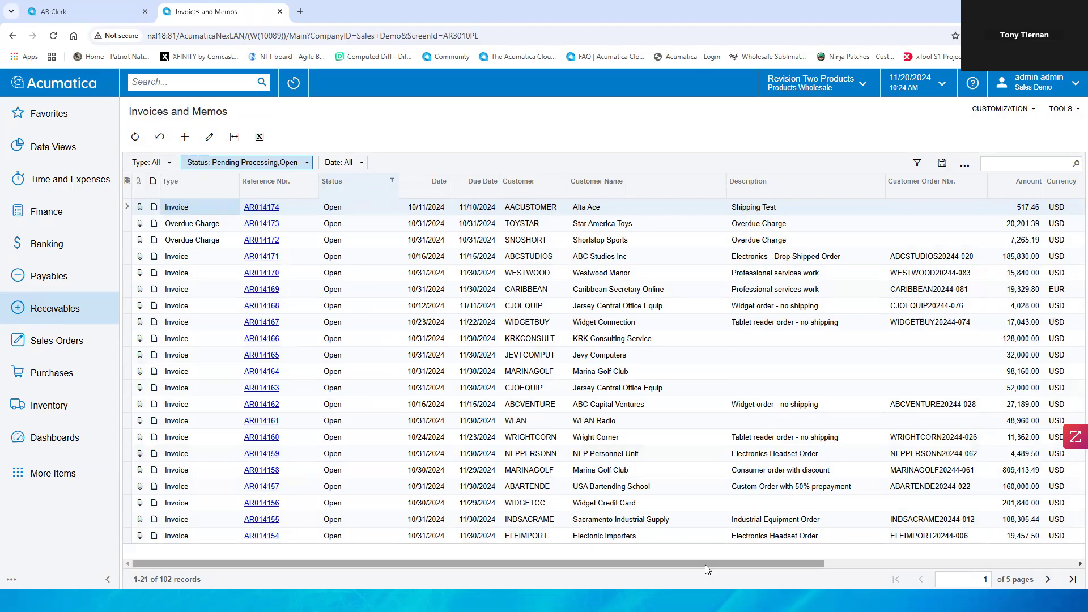
Step: Move the Total Amount column so it sits right after Customer Name
{"action": "left_click_drag", "start_coordinate": [705, 564], "coordinate": [979, 559]}
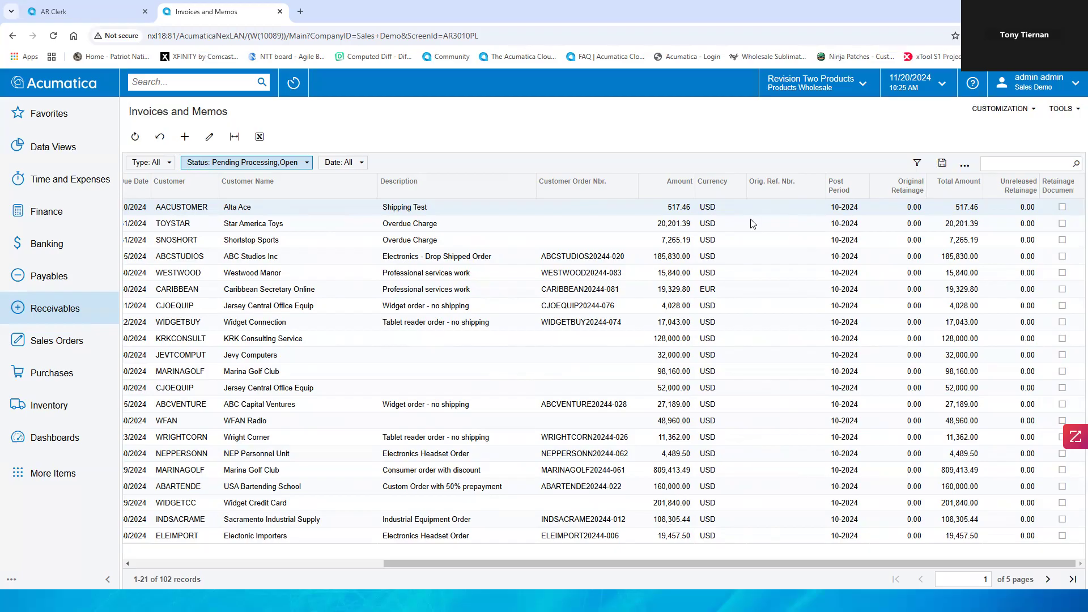
{"action": "left_click_drag", "start_coordinate": [731, 564], "coordinate": [763, 569]}
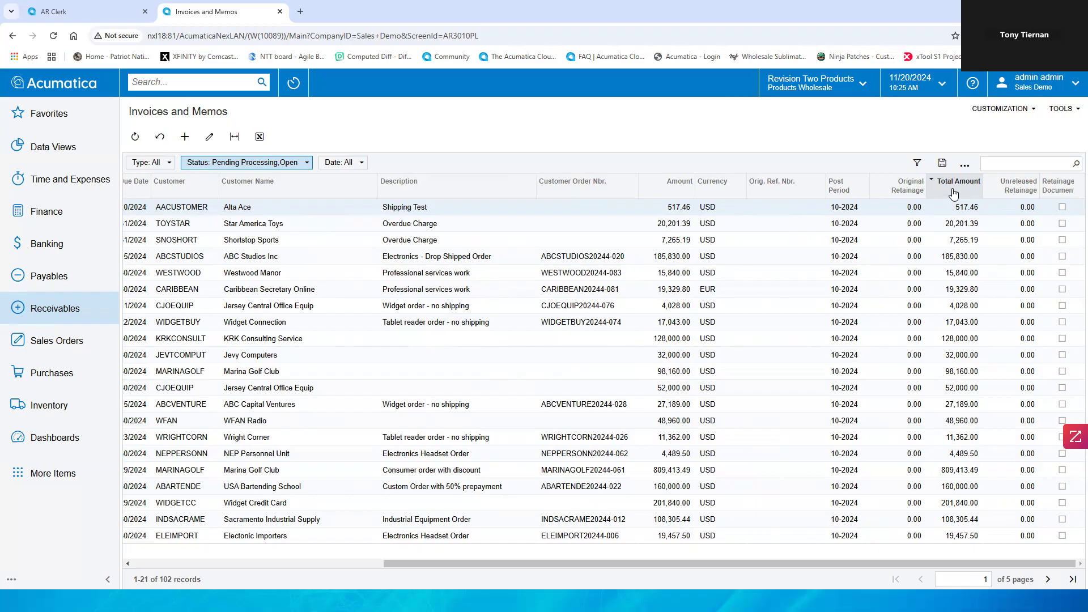
{"action": "left_click_drag", "start_coordinate": [956, 195], "coordinate": [374, 192]}
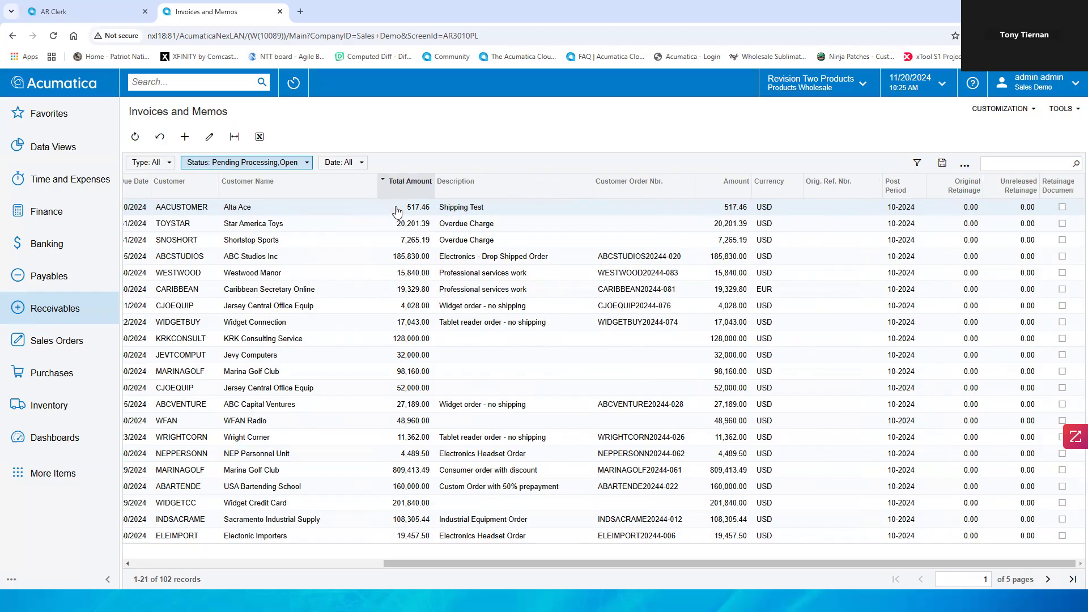
{"action": "left_click_drag", "start_coordinate": [453, 562], "coordinate": [175, 562]}
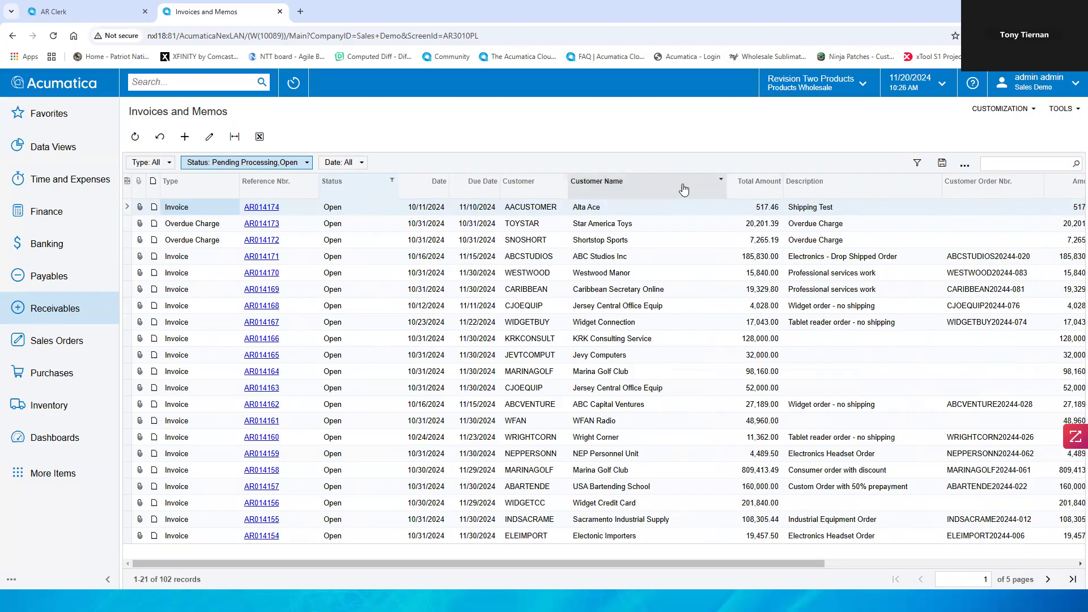
Step: Clear the Status column filter by selecting all statuses
{"action": "left_click", "coordinate": [370, 195]}
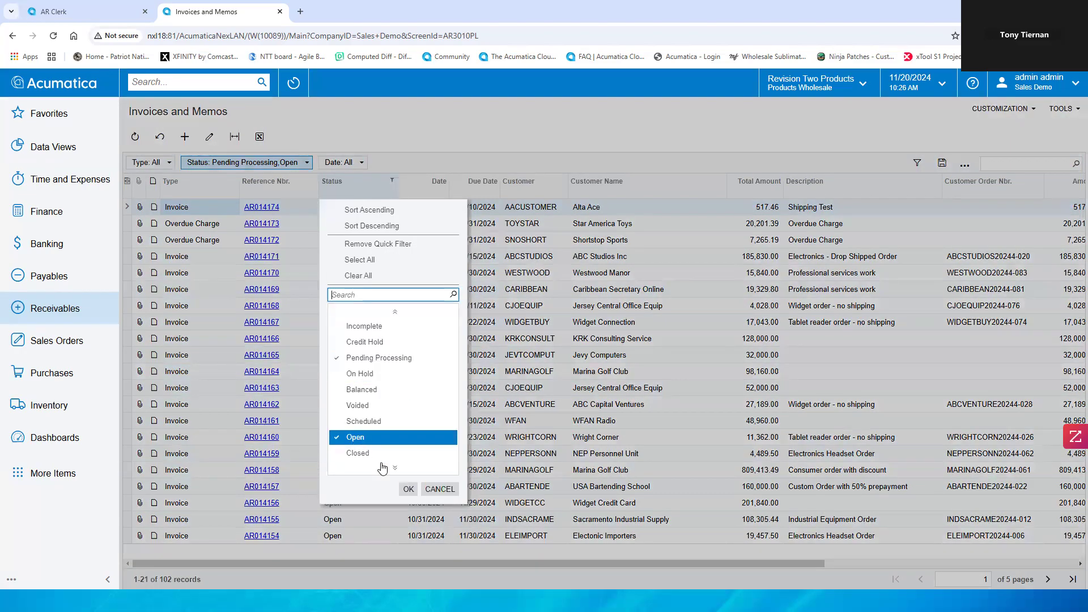
{"action": "left_click", "coordinate": [359, 260]}
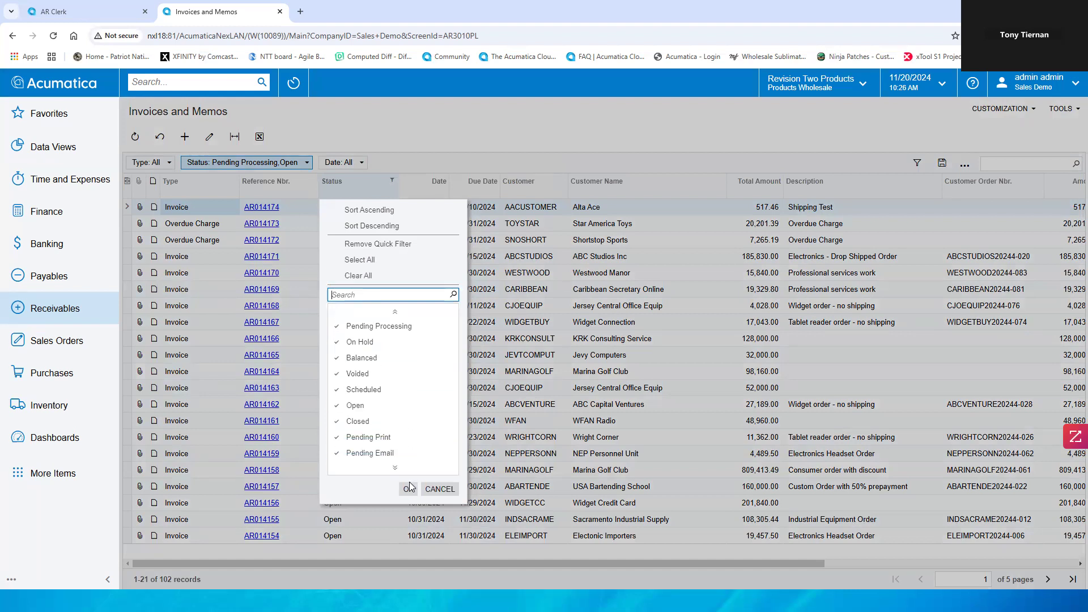
{"action": "left_click", "coordinate": [409, 488]}
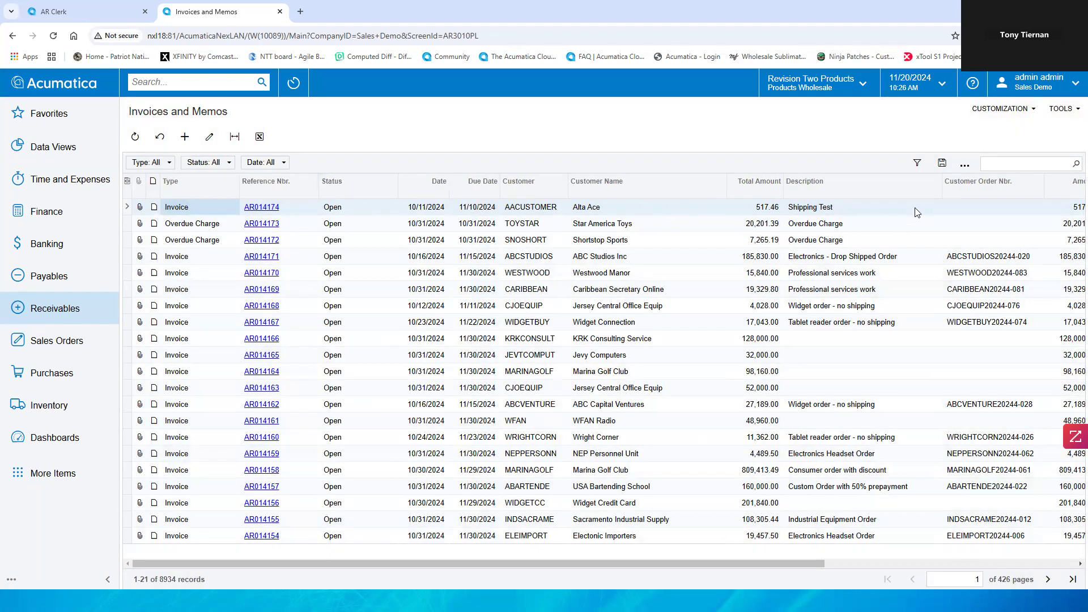
{"action": "left_click", "coordinate": [916, 165]}
{"action": "left_click", "coordinate": [497, 287]}
{"action": "left_click", "coordinate": [531, 322]}
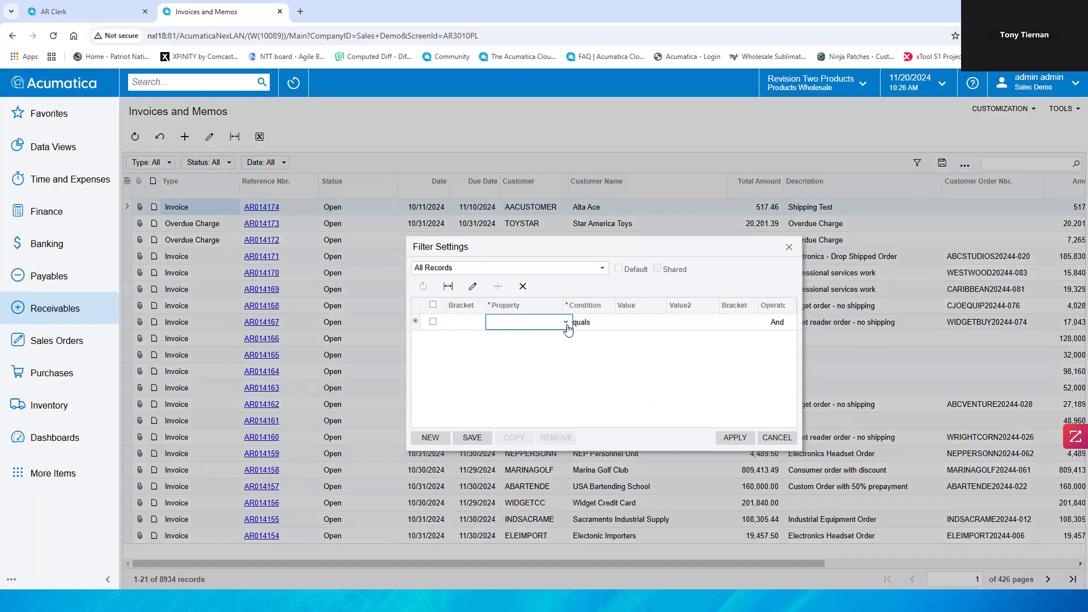
{"action": "left_click", "coordinate": [565, 322]}
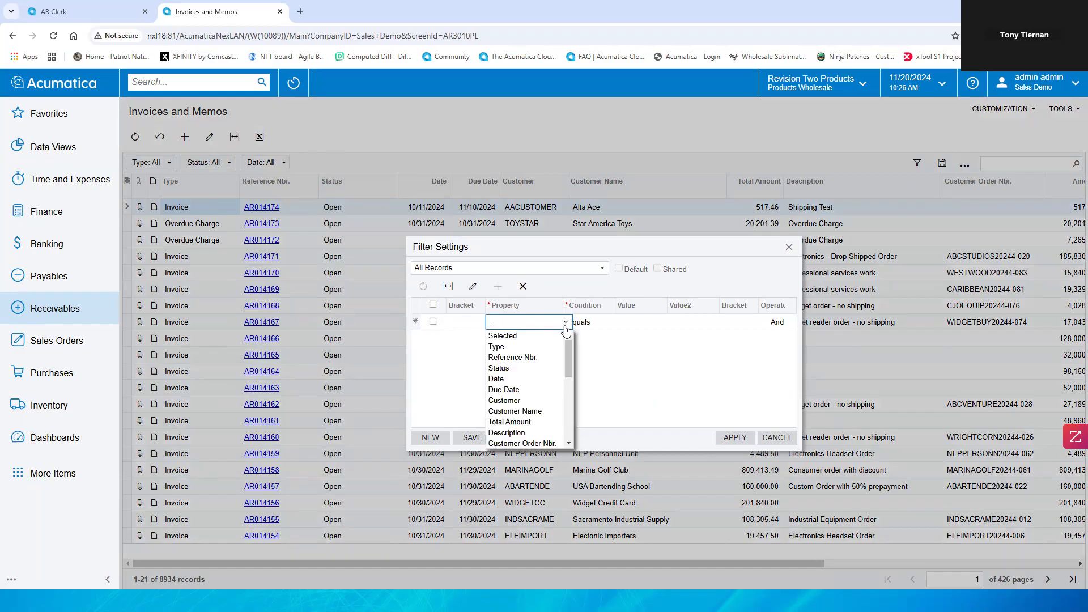
{"action": "left_click", "coordinate": [532, 379]}
{"action": "left_click", "coordinate": [626, 327]}
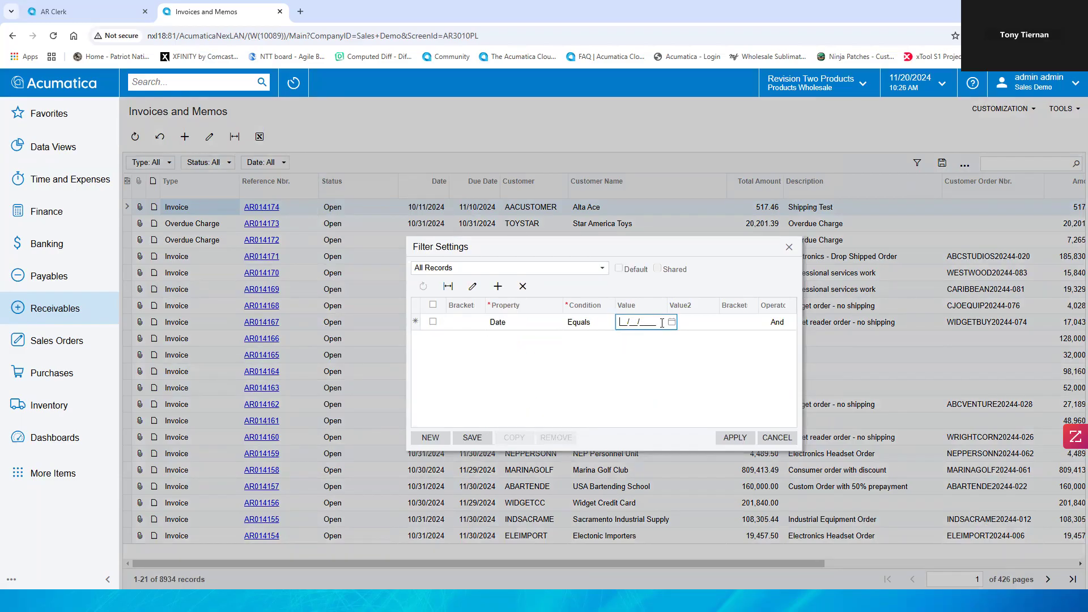
{"action": "left_click", "coordinate": [672, 322]}
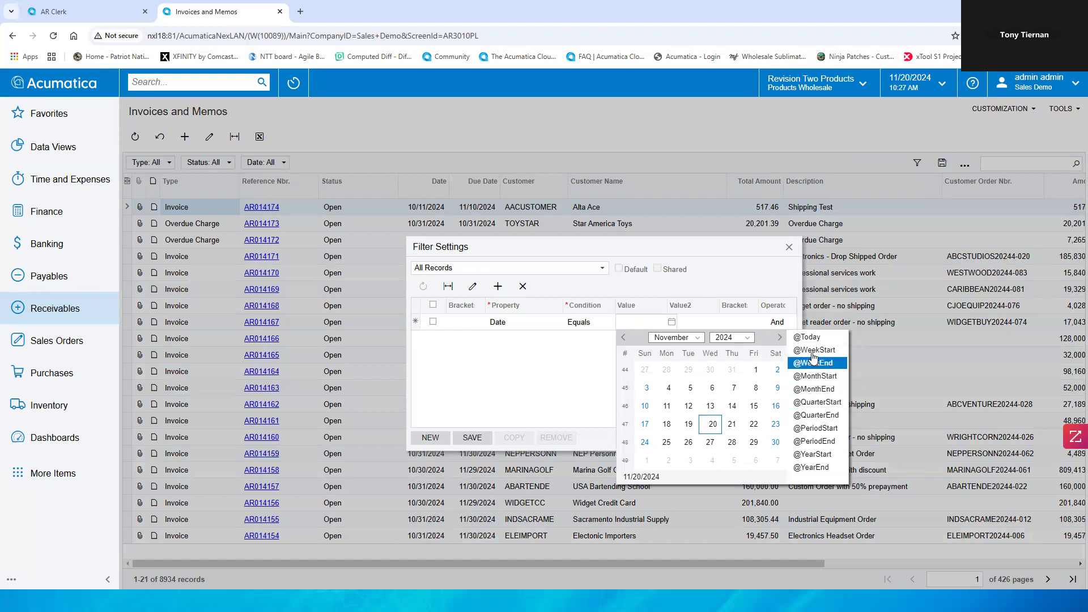
{"action": "left_click", "coordinate": [601, 356]}
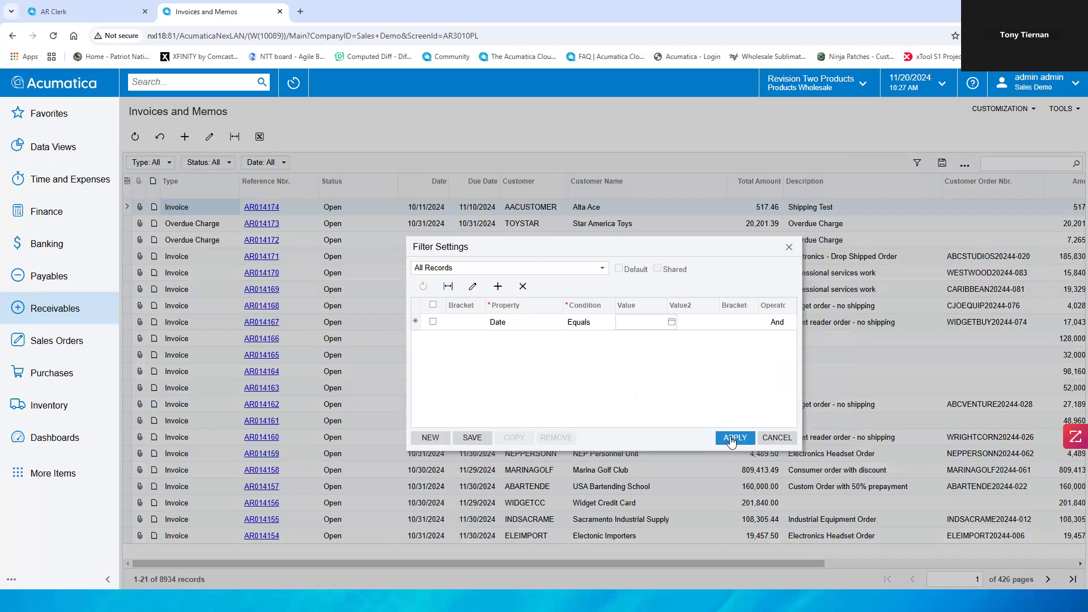
{"action": "left_click", "coordinate": [777, 438]}
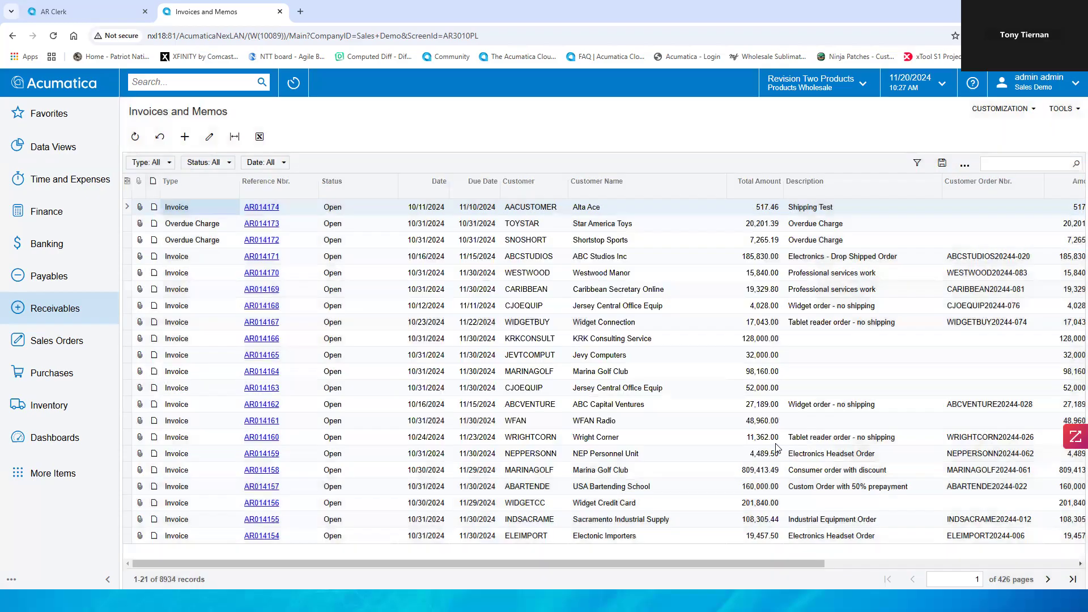
{"action": "left_click", "coordinate": [918, 164]}
{"action": "left_click", "coordinate": [497, 286]}
{"action": "left_click", "coordinate": [542, 324]}
{"action": "left_click", "coordinate": [565, 322]}
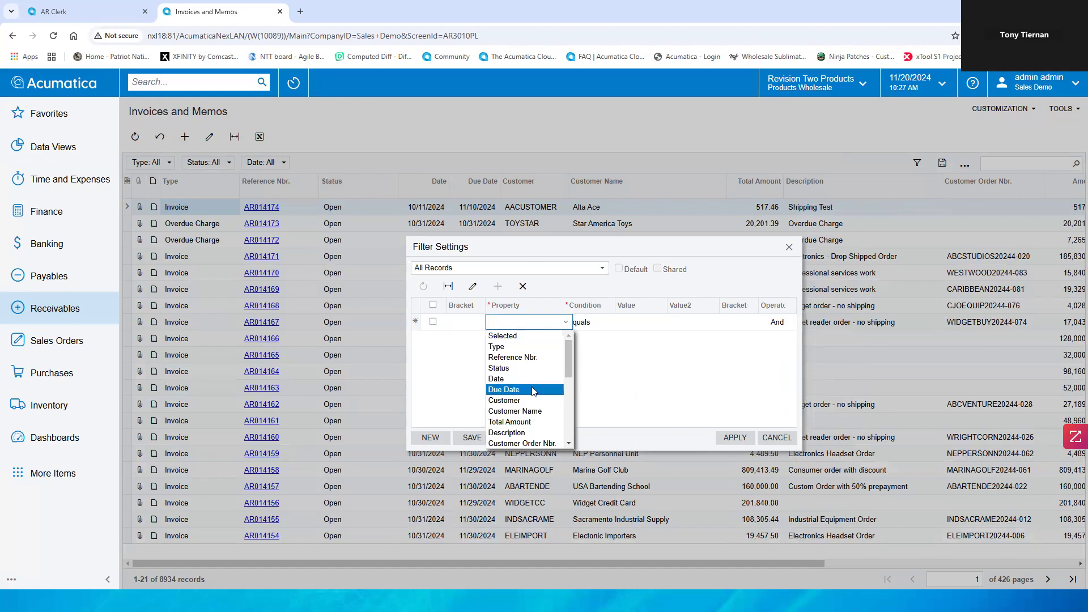
{"action": "left_click", "coordinate": [534, 390]}
{"action": "left_click", "coordinate": [634, 323]}
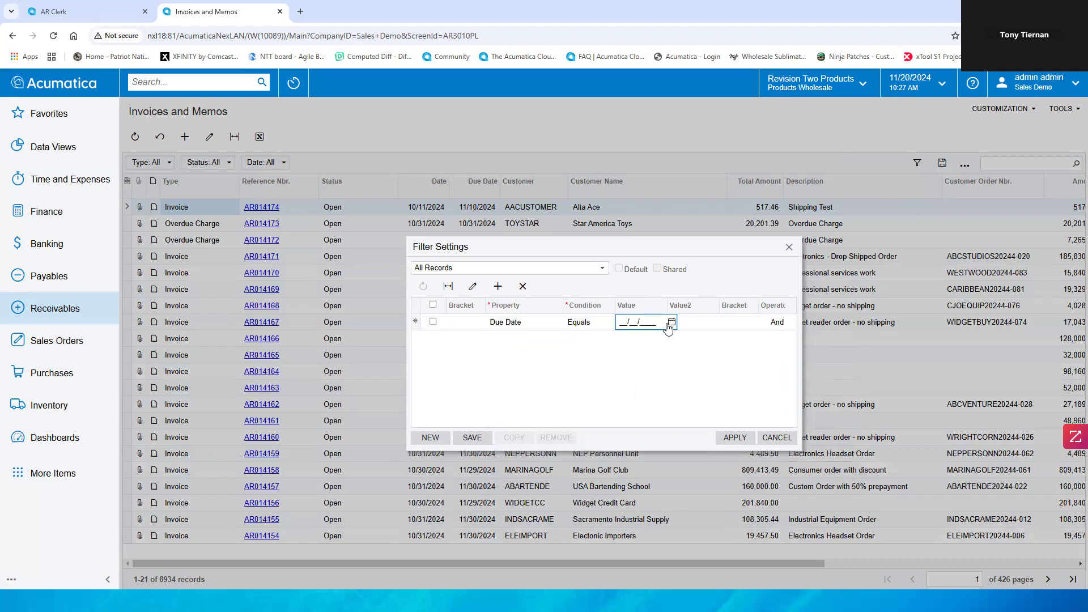
{"action": "left_click", "coordinate": [606, 325]}
{"action": "left_click", "coordinate": [618, 322]}
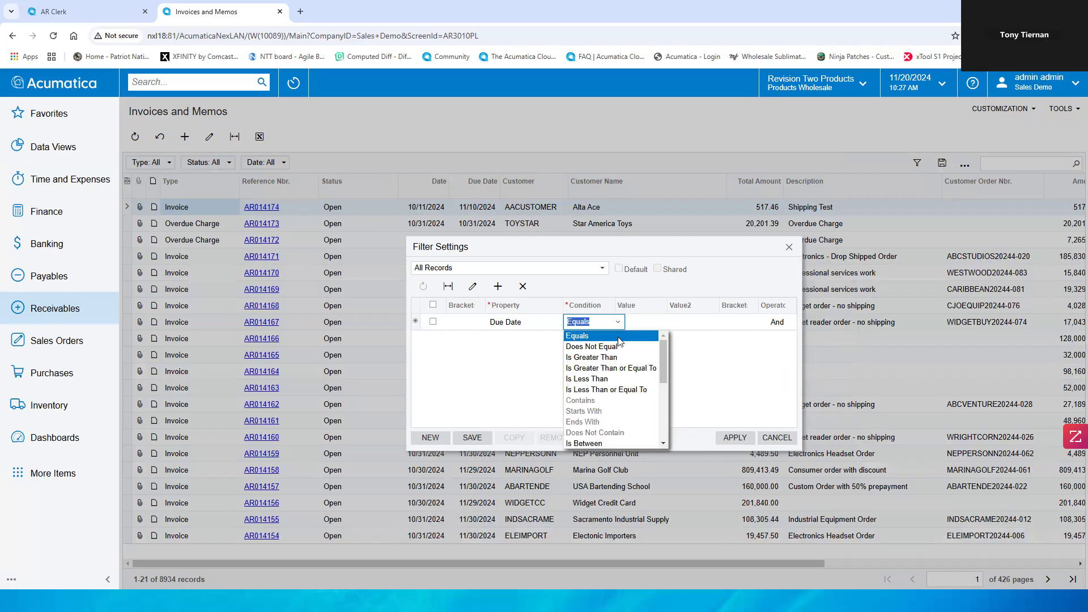
{"action": "left_click", "coordinate": [620, 357]}
{"action": "left_click", "coordinate": [651, 327]}
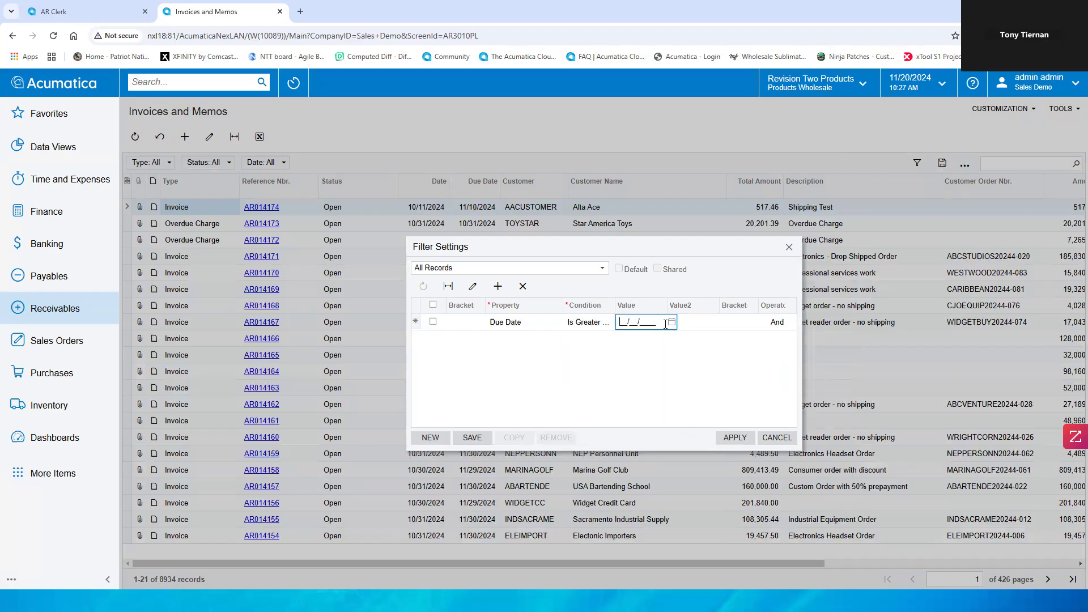
{"action": "left_click", "coordinate": [670, 321]}
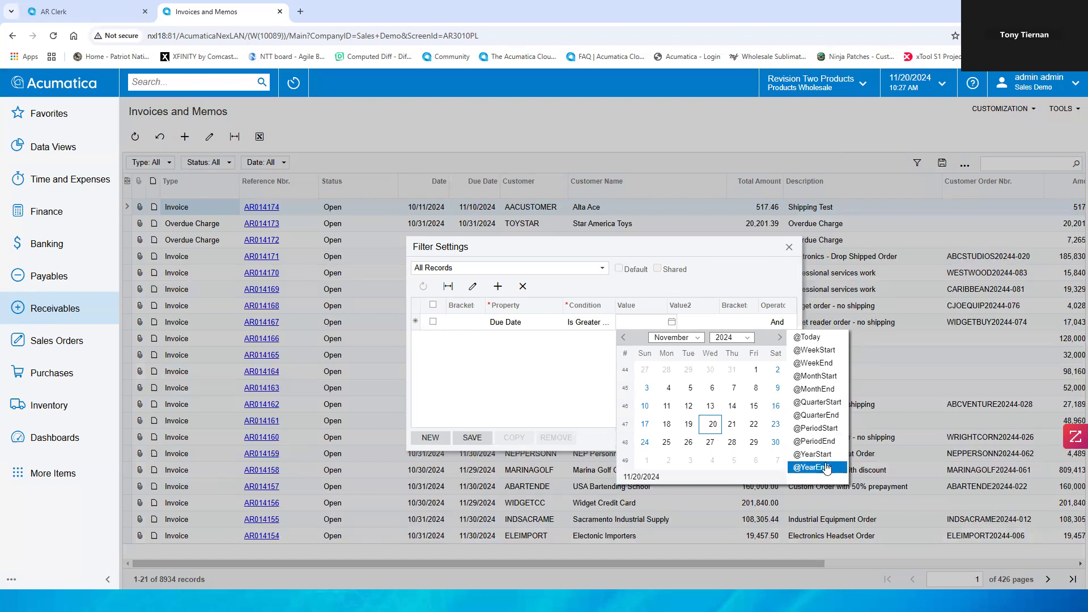
{"action": "left_click", "coordinate": [824, 429]}
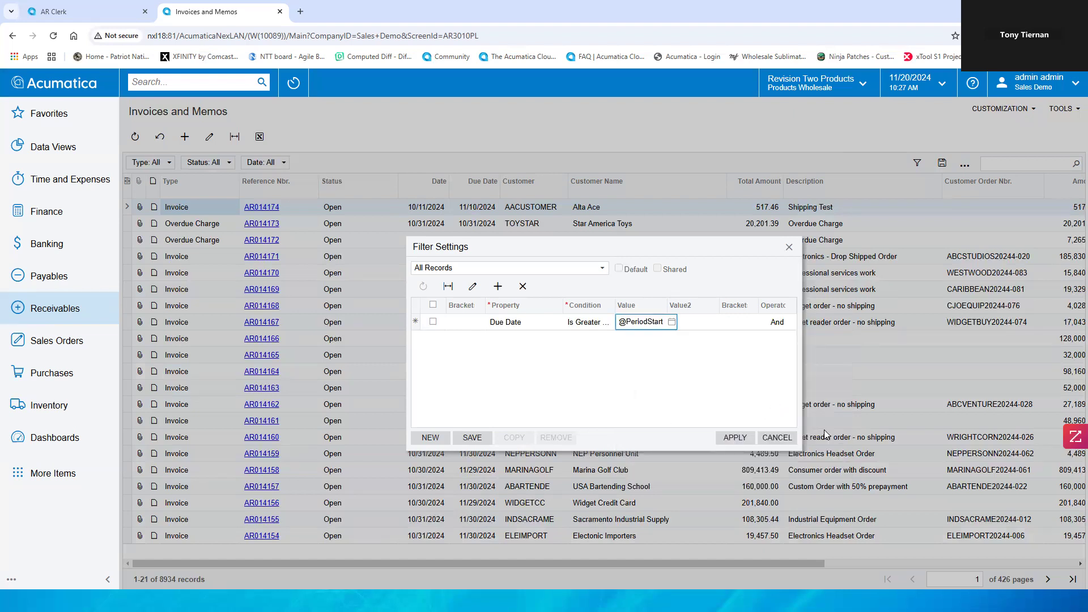
{"action": "left_click", "coordinate": [742, 437]}
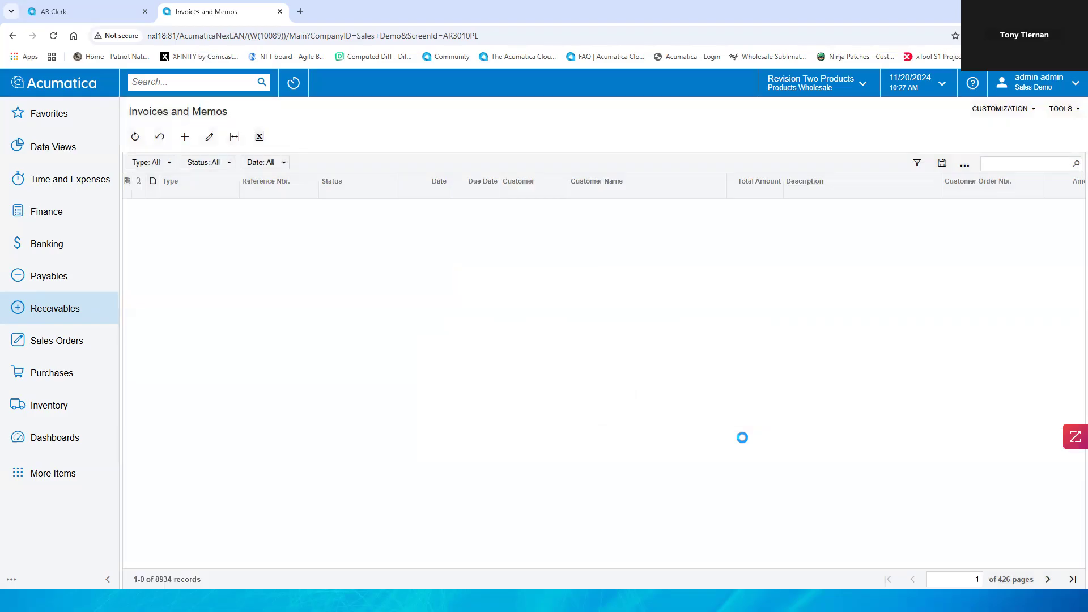
Step: Save the current list filter as a shared configuration, naming it NXL followed by the user's first name
{"action": "left_click", "coordinate": [941, 163]}
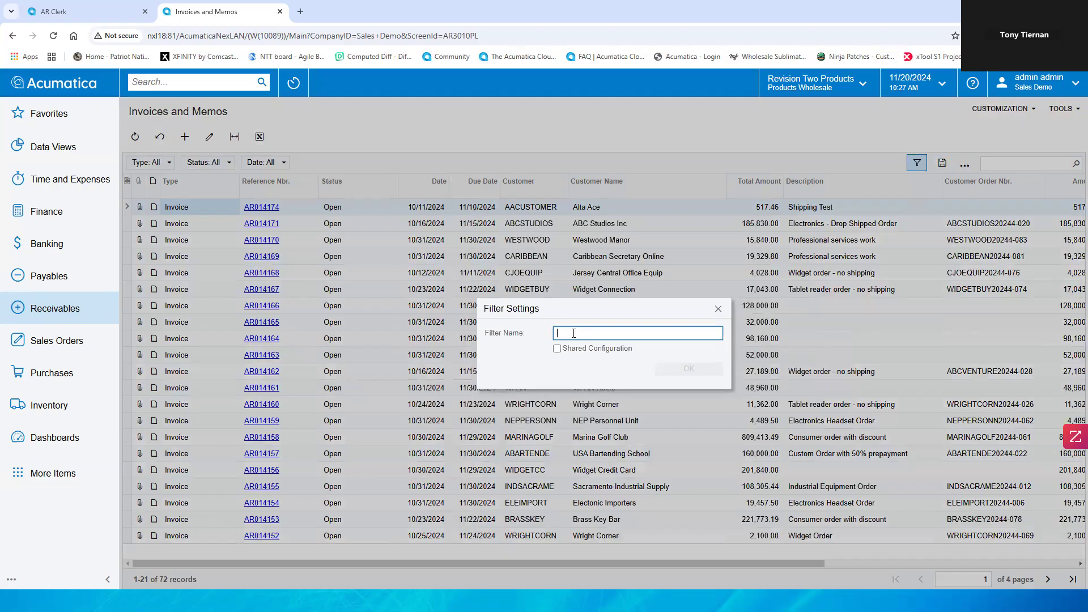
{"action": "type", "text": "NXL Tony"}
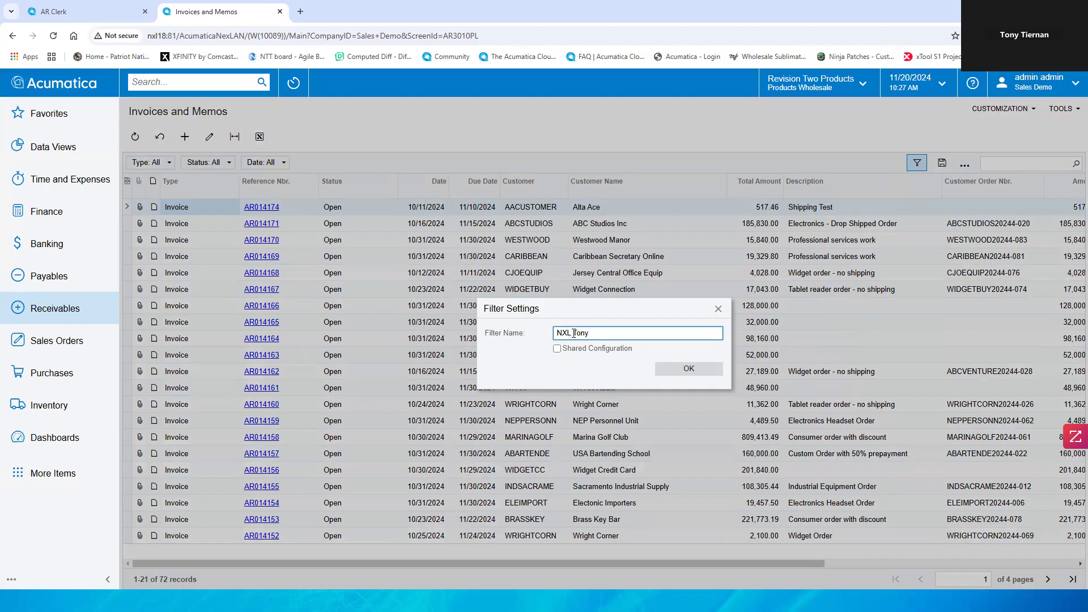
{"action": "left_click", "coordinate": [557, 349]}
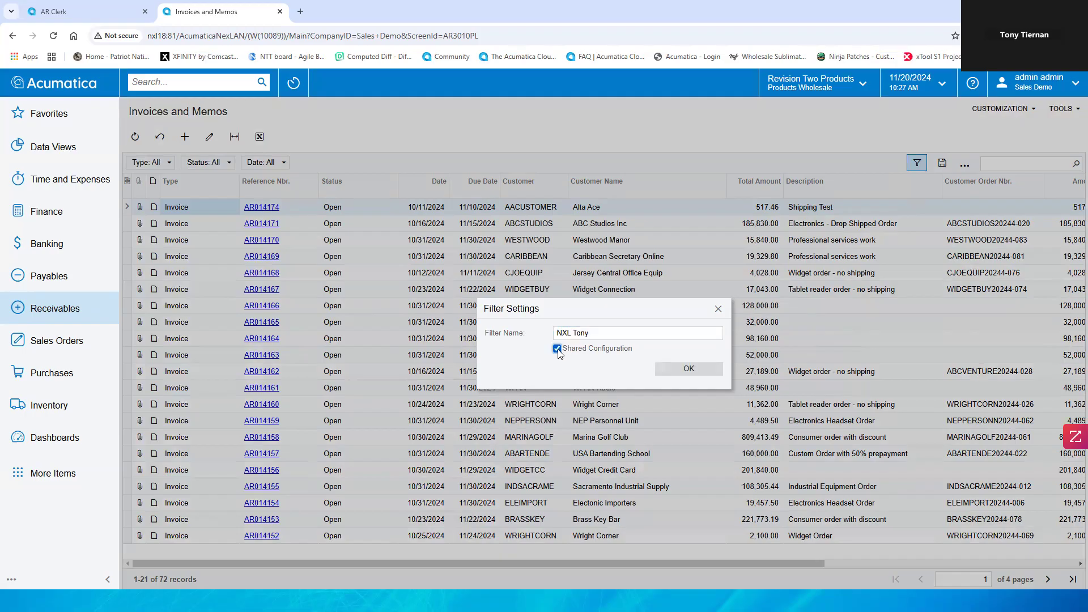
{"action": "left_click", "coordinate": [680, 363]}
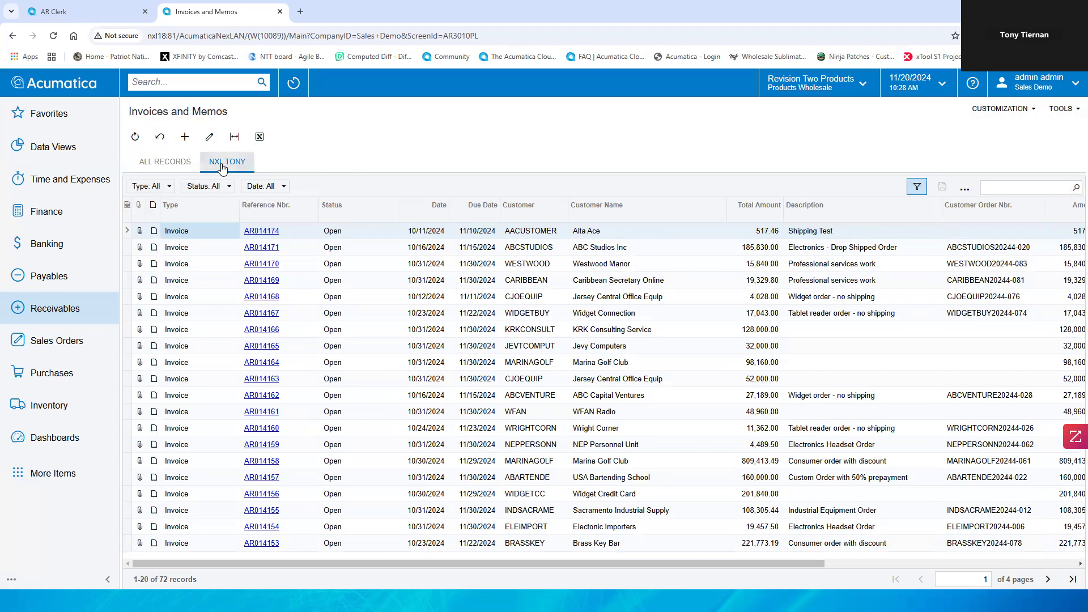
Step: Compare All Records with the saved filter tab, then remove the saved filter and apply the change
{"action": "left_click", "coordinate": [178, 163]}
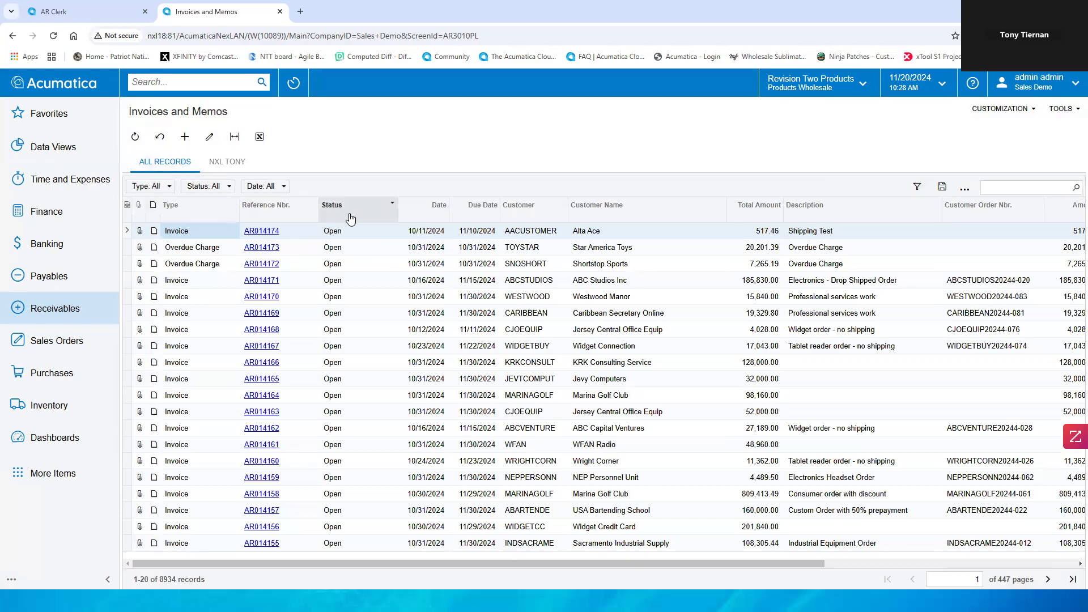
{"action": "left_click", "coordinate": [229, 164]}
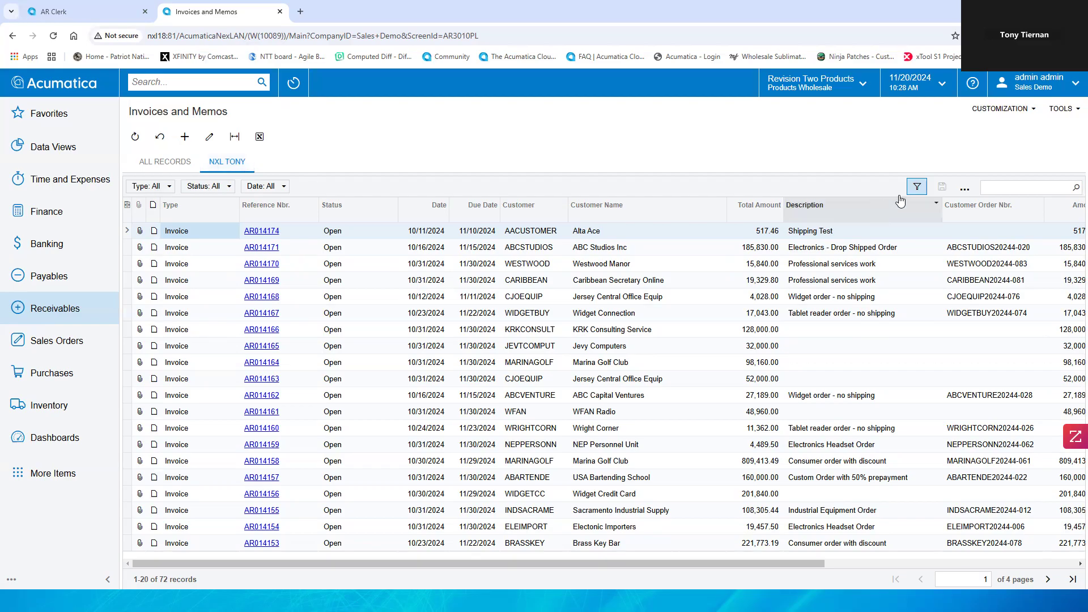
{"action": "left_click", "coordinate": [916, 187]}
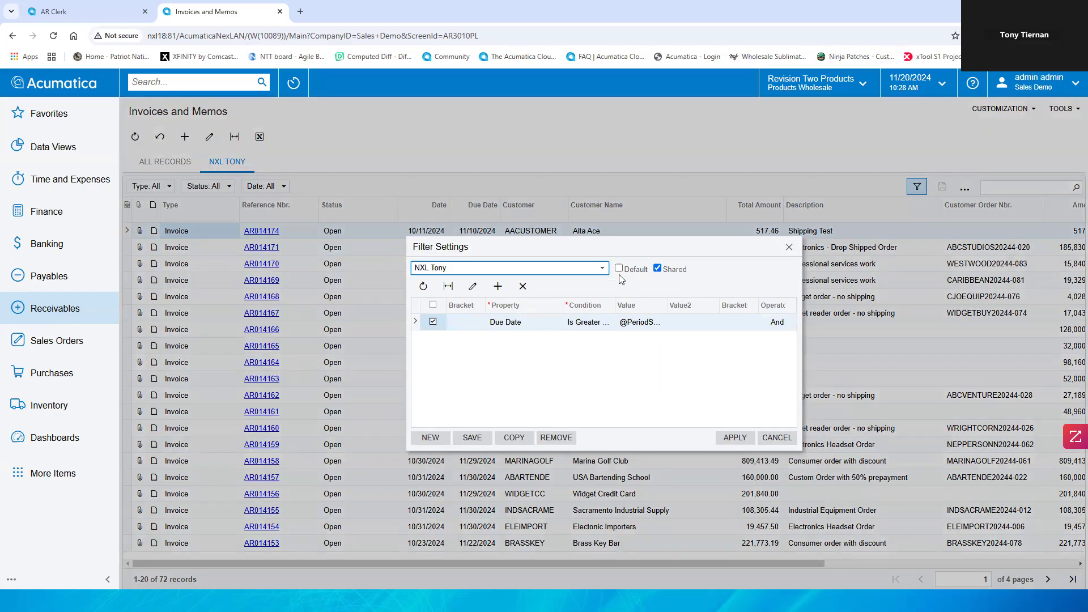
{"action": "left_click", "coordinate": [550, 439]}
{"action": "left_click", "coordinate": [594, 104]}
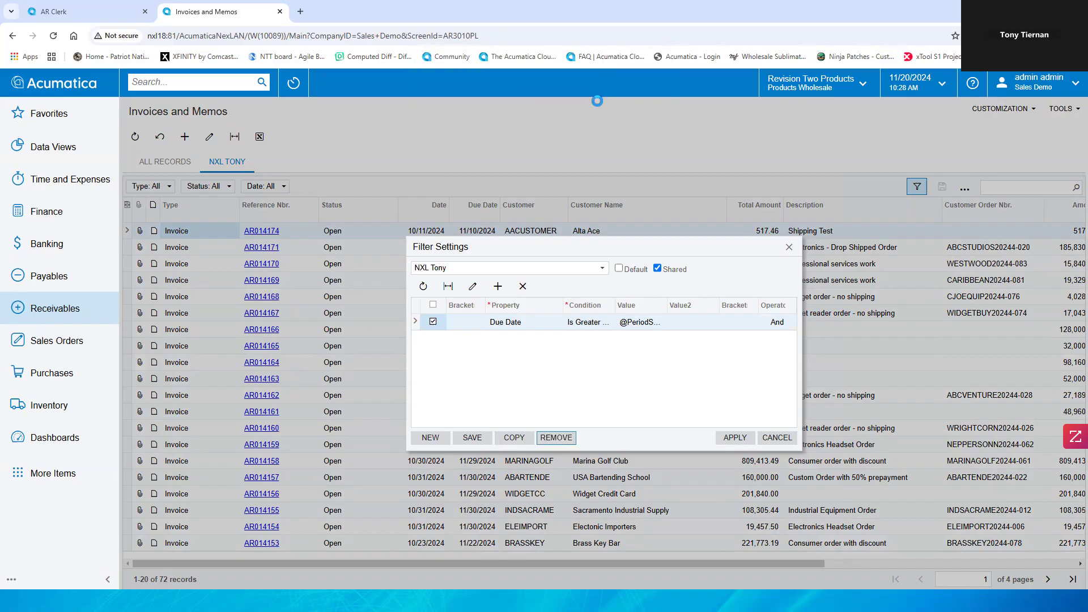
{"action": "left_click", "coordinate": [737, 437]}
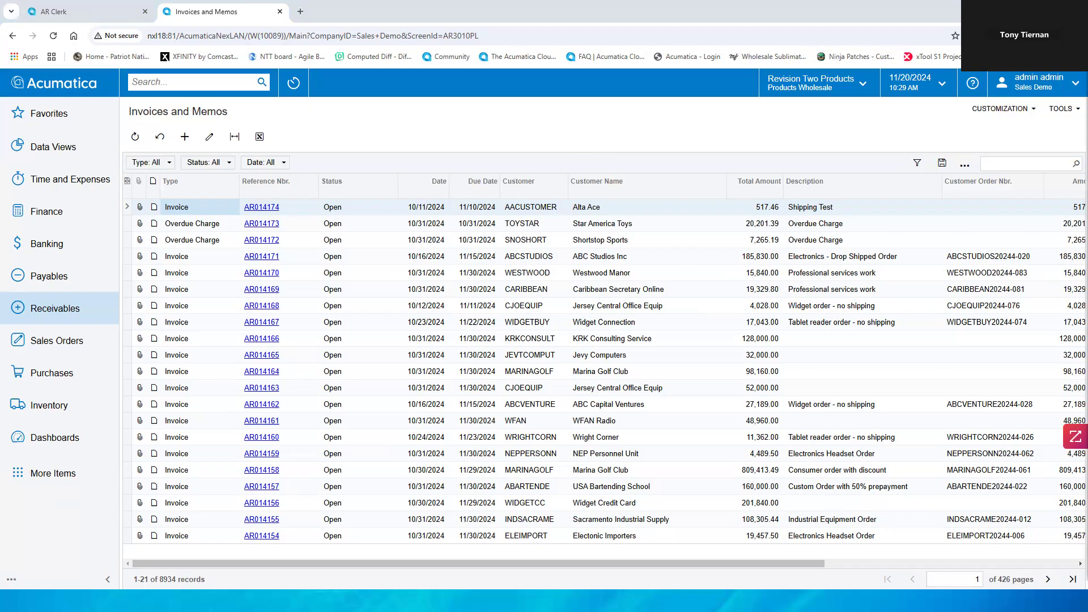
Step: Search for generic inquiries and open the Generic Inquiry screen from the results
{"action": "left_click", "coordinate": [219, 83]}
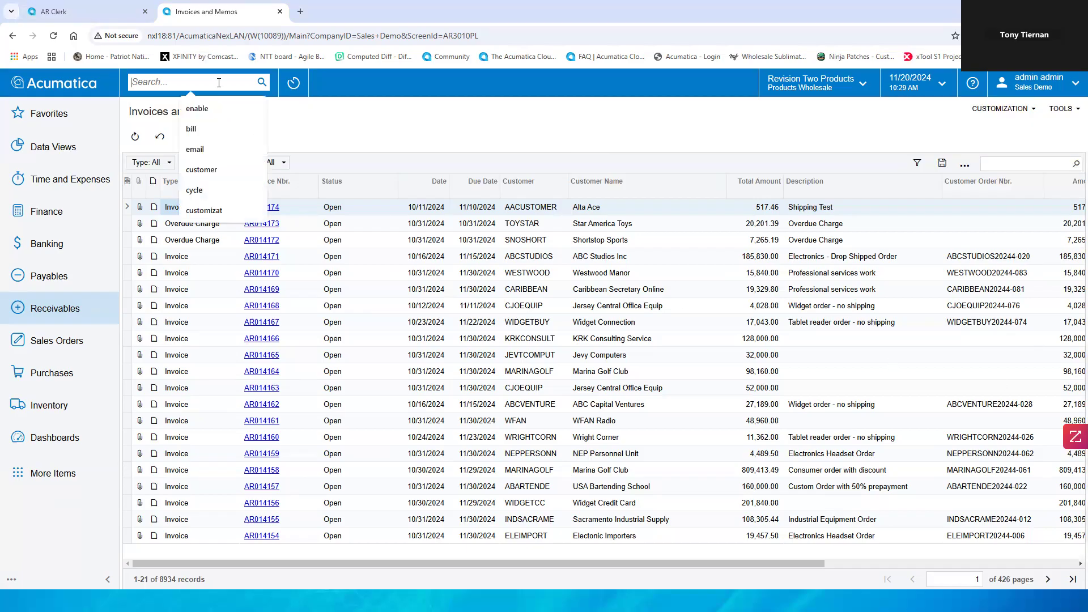
{"action": "type", "text": "generic"}
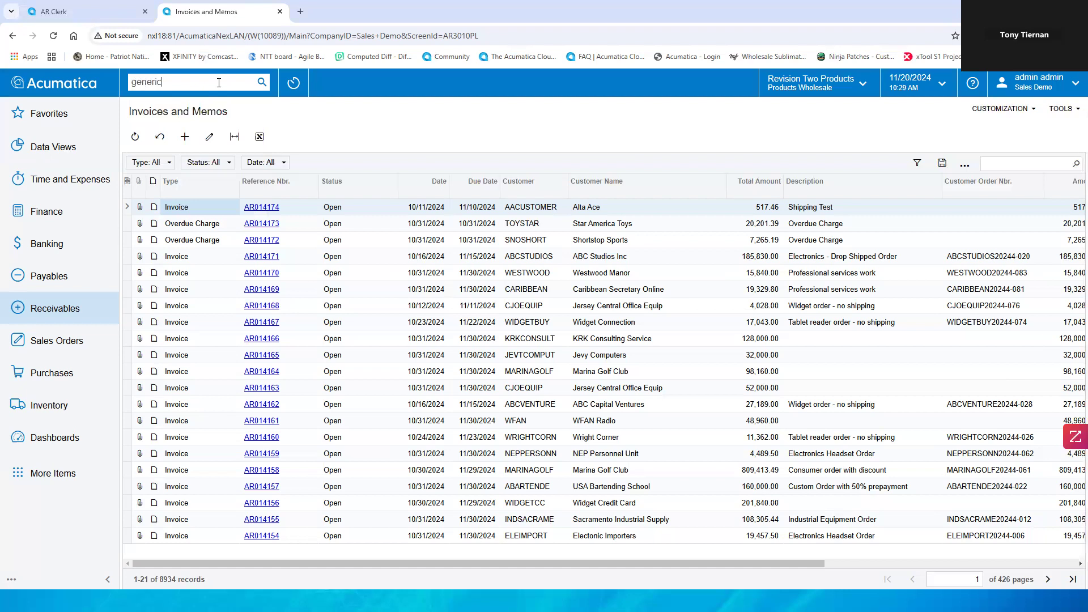
{"action": "type", "text": " inquiries"}
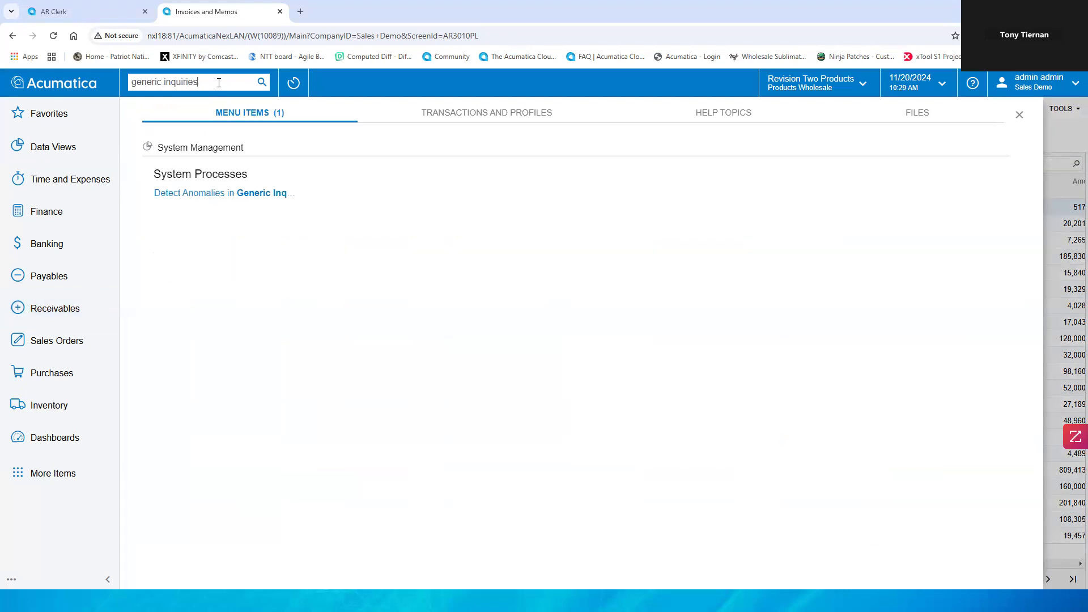
{"action": "key", "text": "BackSpace"}
{"action": "key", "text": "BackSpace"}
{"action": "key", "text": "BackSpace"}
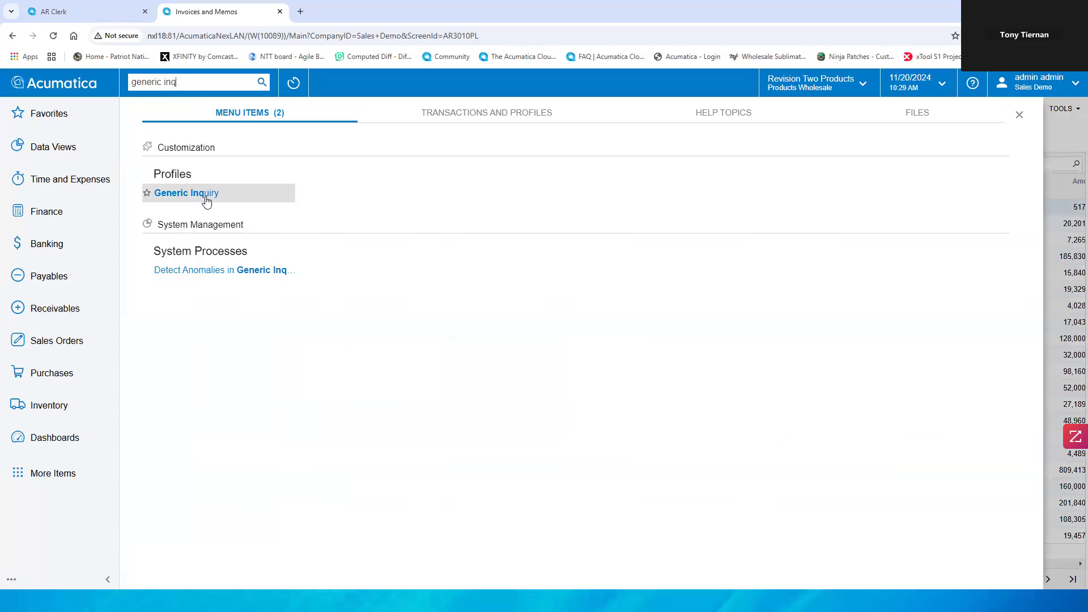
{"action": "left_click", "coordinate": [206, 195]}
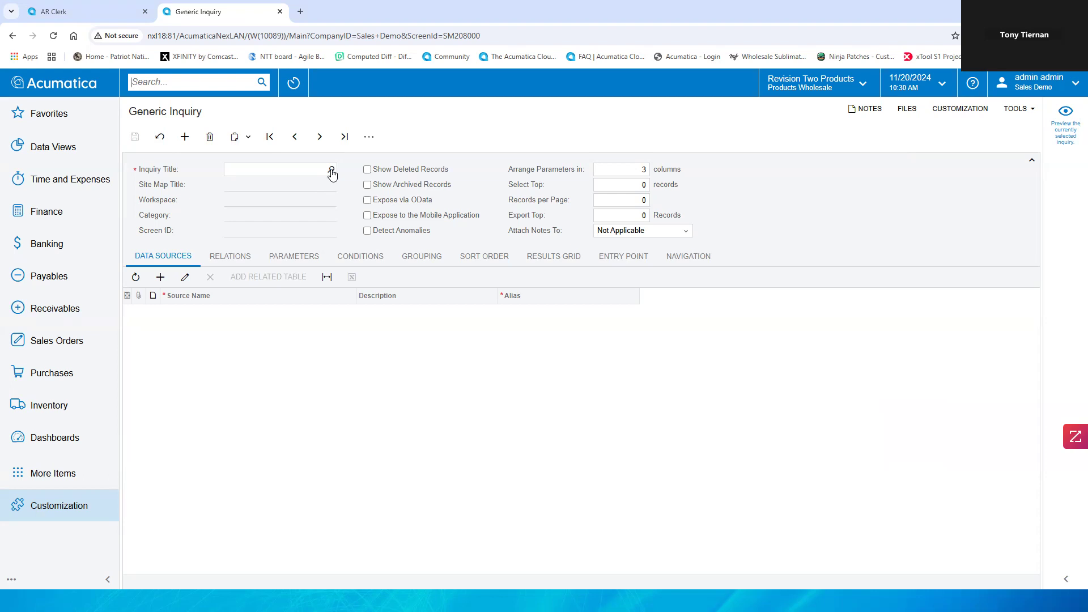
Step: Look up inquiry titles containing Sales Profit and open the SO-BI-SalesProfitabilityYear inquiry
{"action": "left_click", "coordinate": [332, 170]}
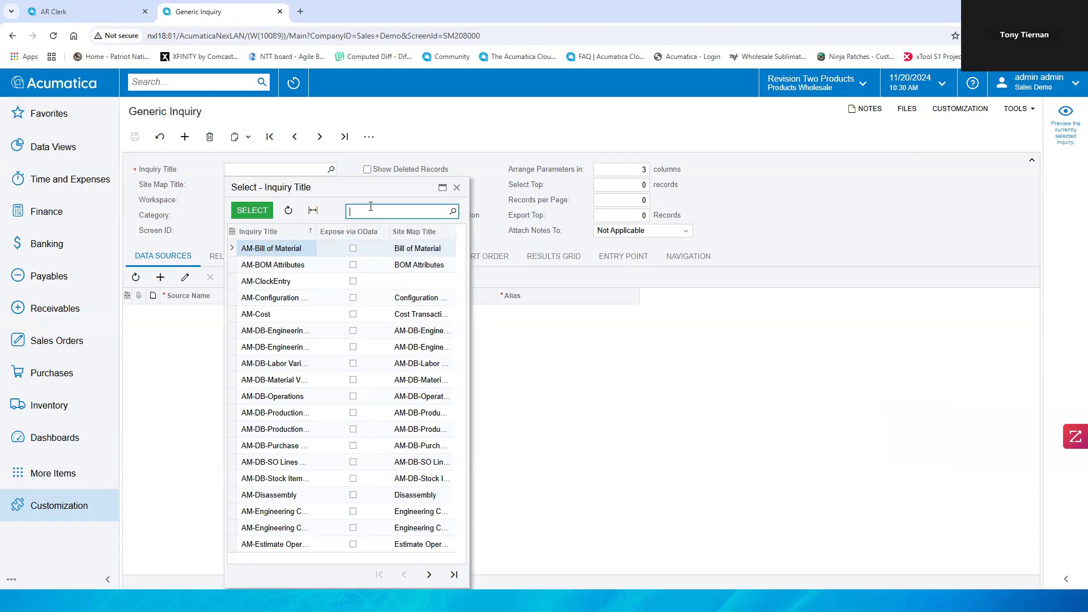
{"action": "type", "text": "Sales Pro"}
{"action": "type", "text": "f"}
{"action": "type", "text": "ic"}
{"action": "key", "text": "BackSpace"}
{"action": "type", "text": "t"}
{"action": "key", "text": "Return"}
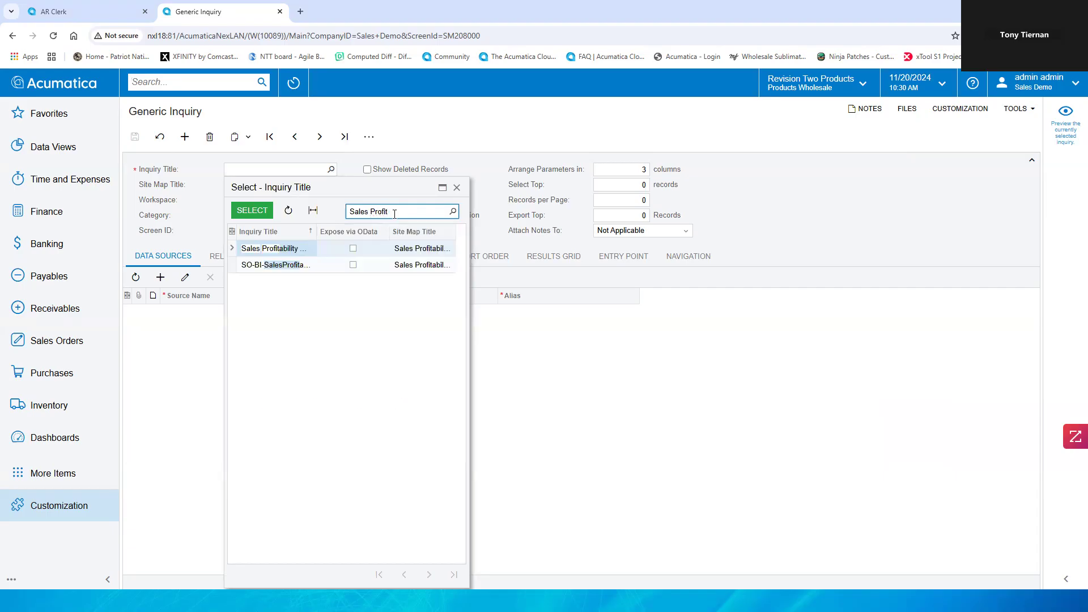
{"action": "left_click", "coordinate": [281, 270]}
{"action": "double_click", "coordinate": [281, 265]}
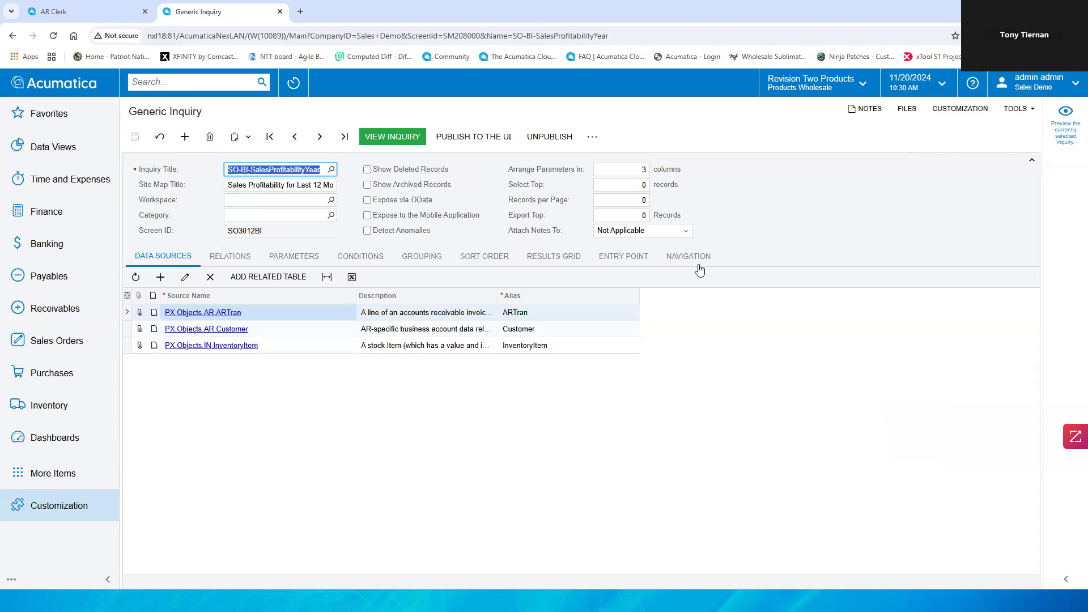
Step: Open the Sales Profitability Analysis Detailed inquiry from the same inquiry title lookup
{"action": "left_click", "coordinate": [765, 202]}
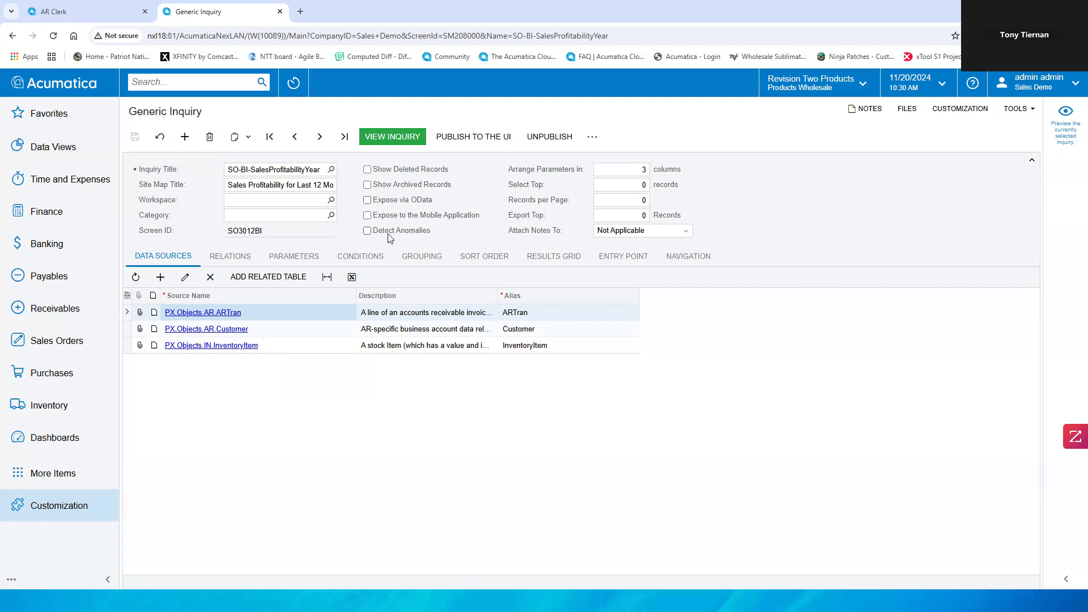
{"action": "left_click", "coordinate": [330, 169]}
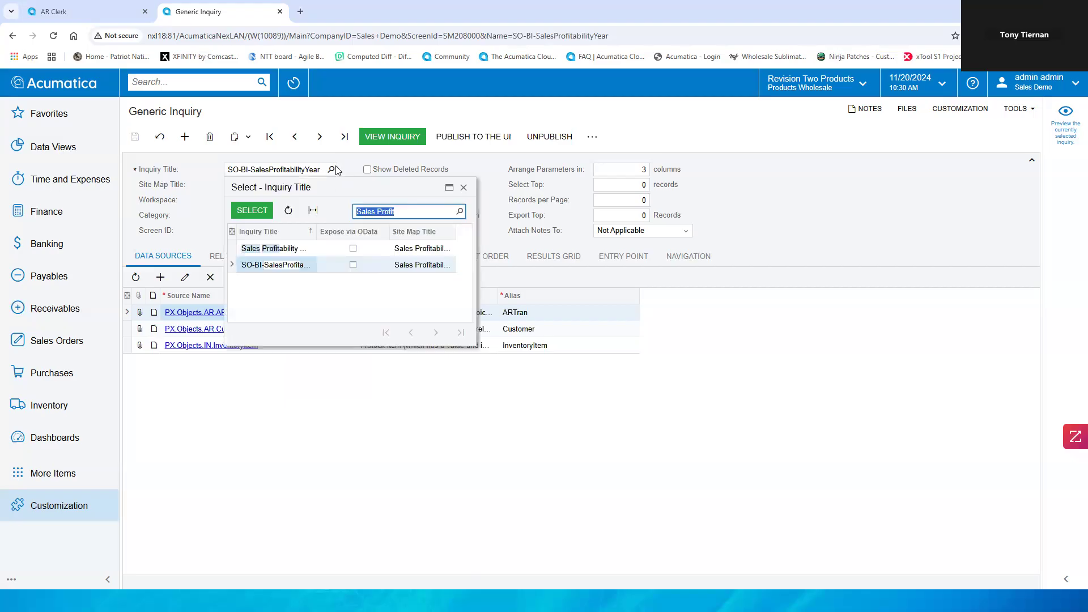
{"action": "double_click", "coordinate": [294, 249]}
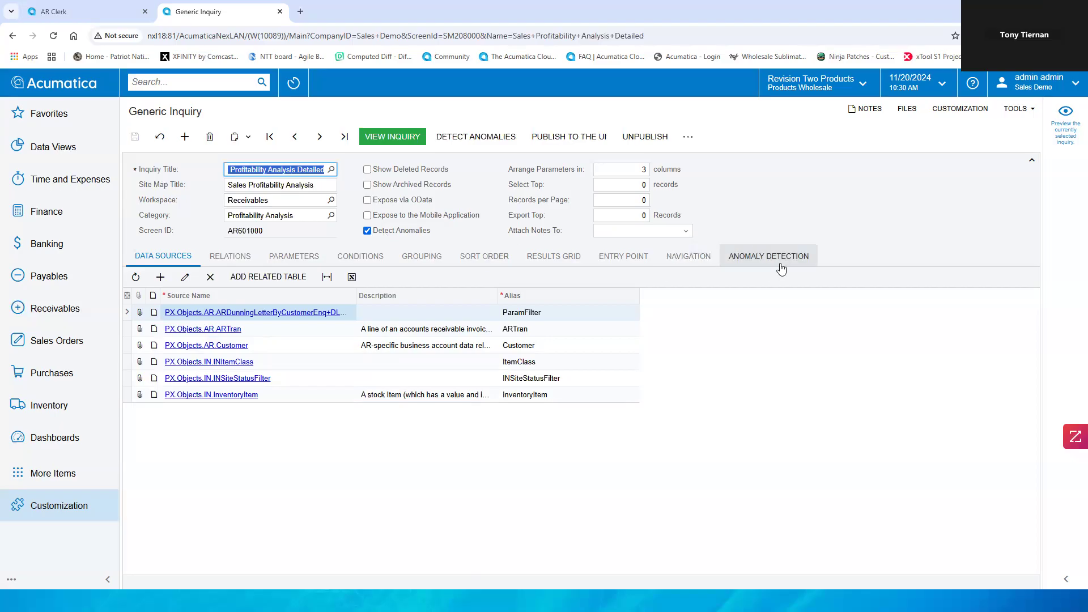
Step: Review the inquiry's anomaly detection settings, including the field for analysis and update frequency options
{"action": "left_click", "coordinate": [762, 258]}
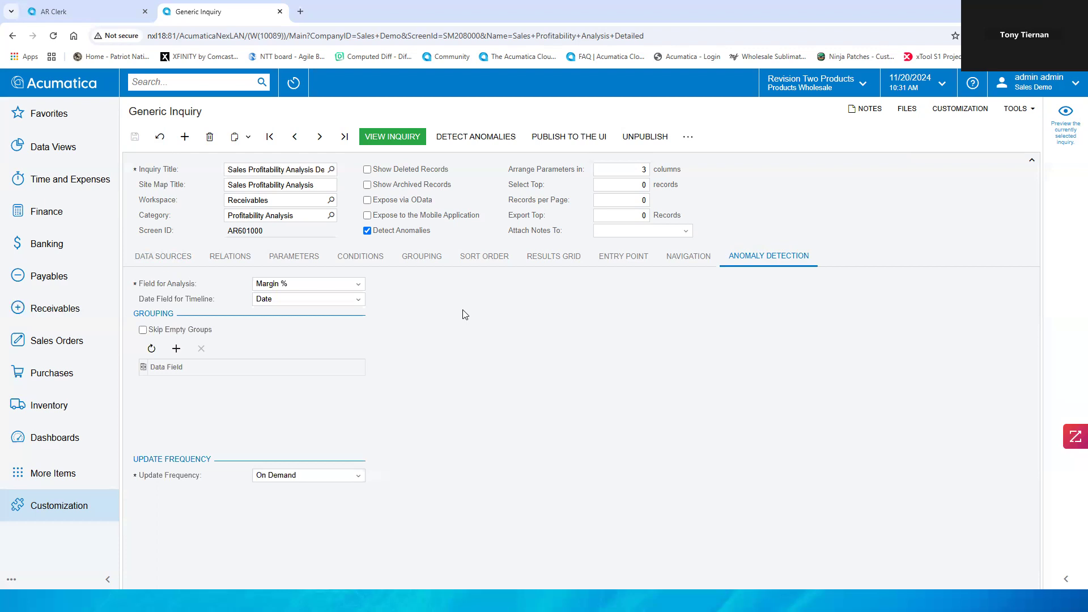
{"action": "left_click", "coordinate": [353, 286]}
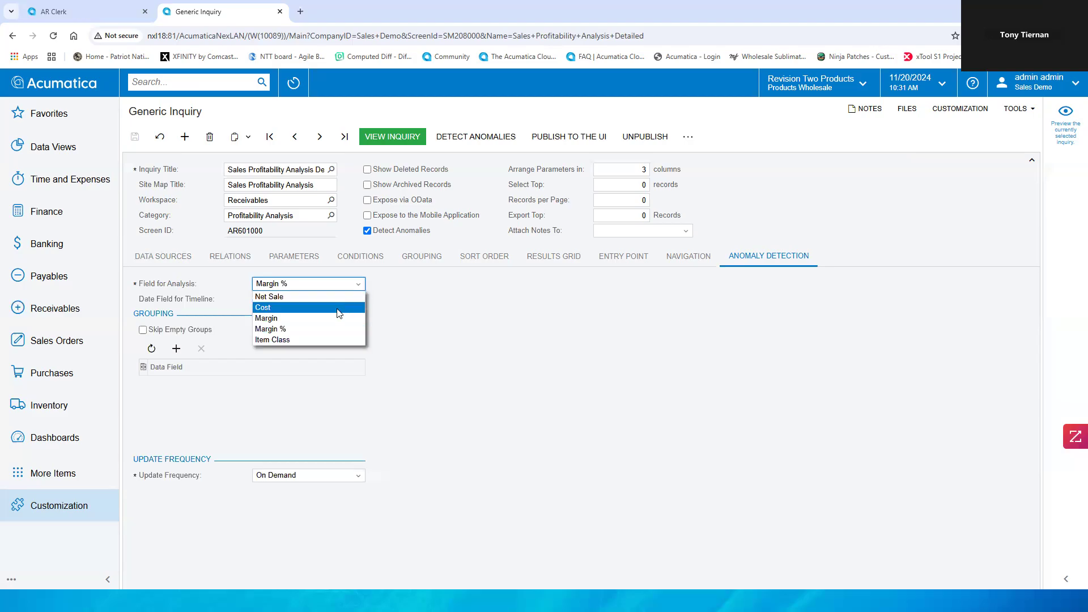
{"action": "left_click", "coordinate": [394, 292]}
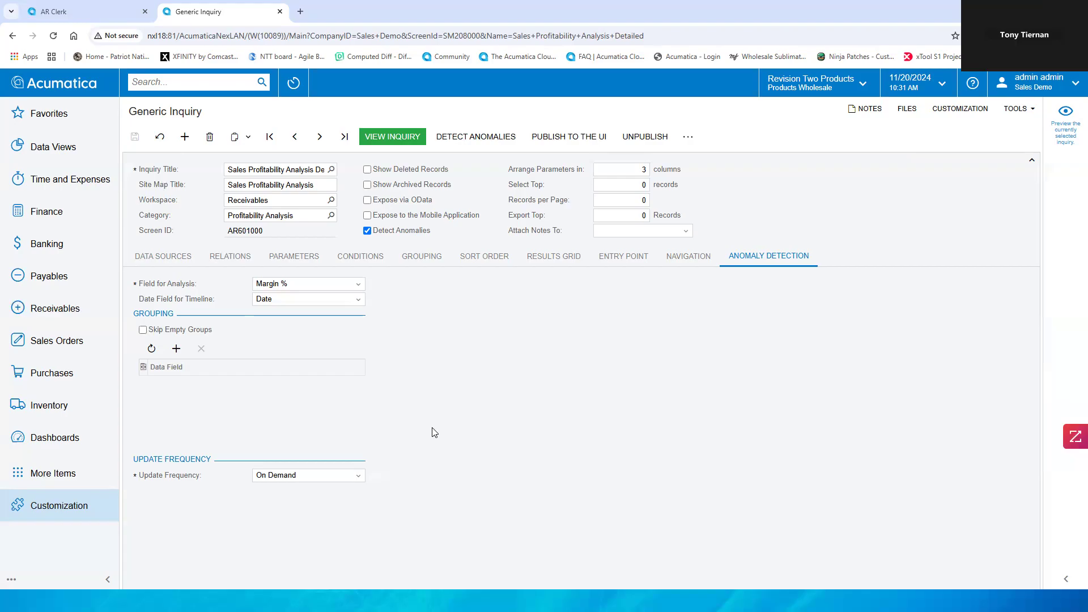
{"action": "left_click", "coordinate": [360, 479]}
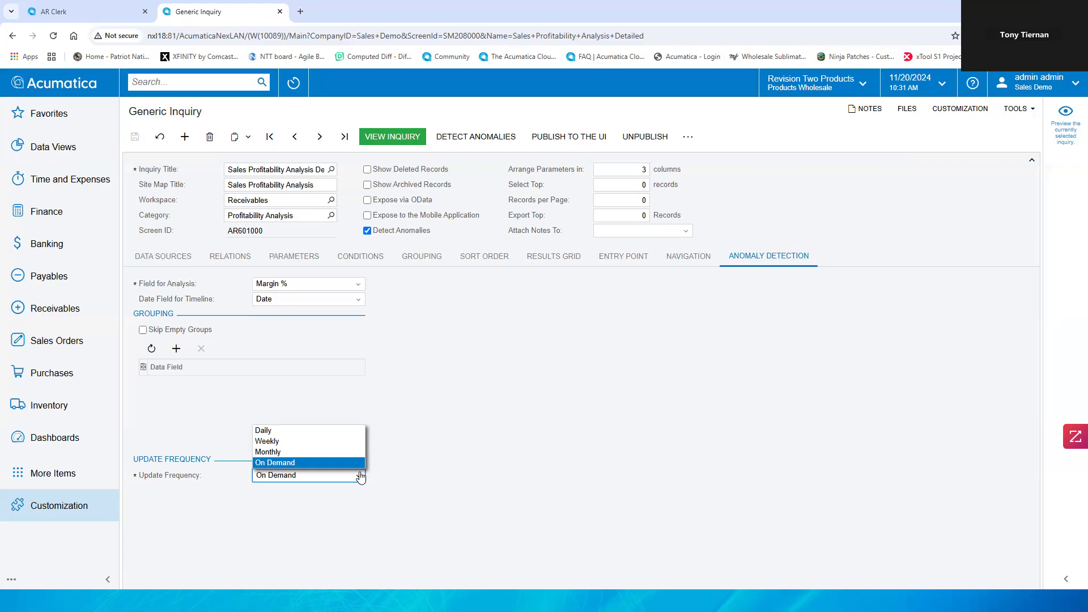
{"action": "left_click", "coordinate": [400, 471]}
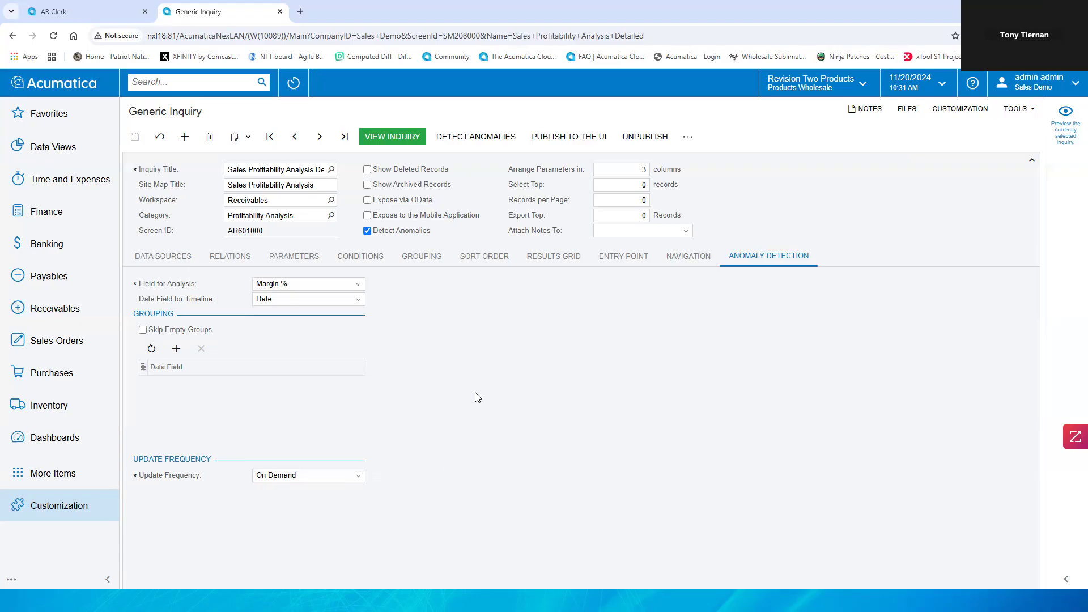
Step: Run the inquiry, open the anomaly detection processing screen, and select the Sales Profitability Analysis inquiry
{"action": "left_click", "coordinate": [400, 141]}
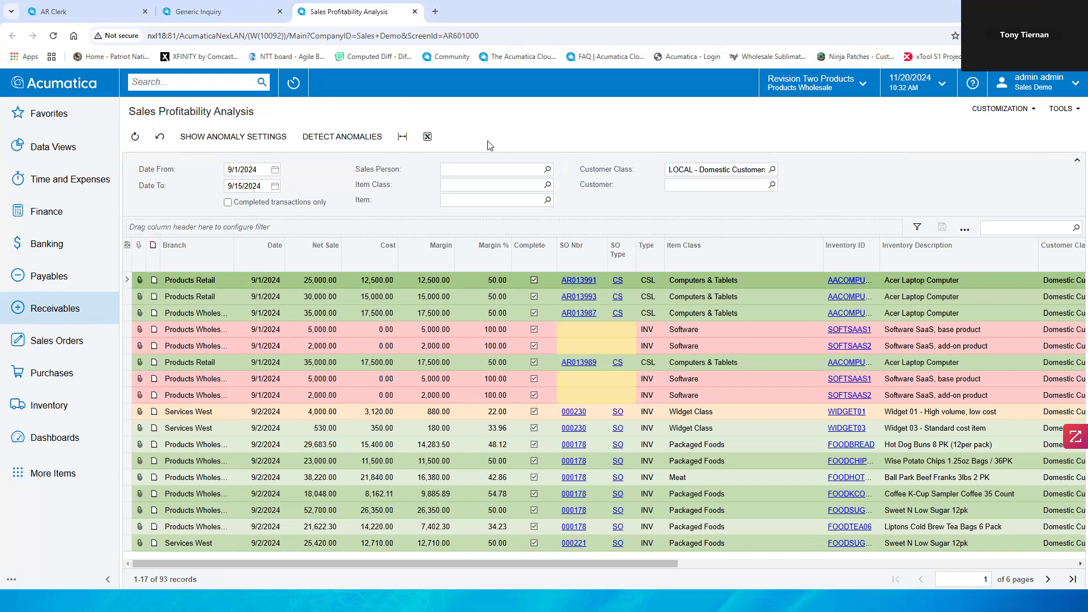
{"action": "left_click", "coordinate": [338, 137]}
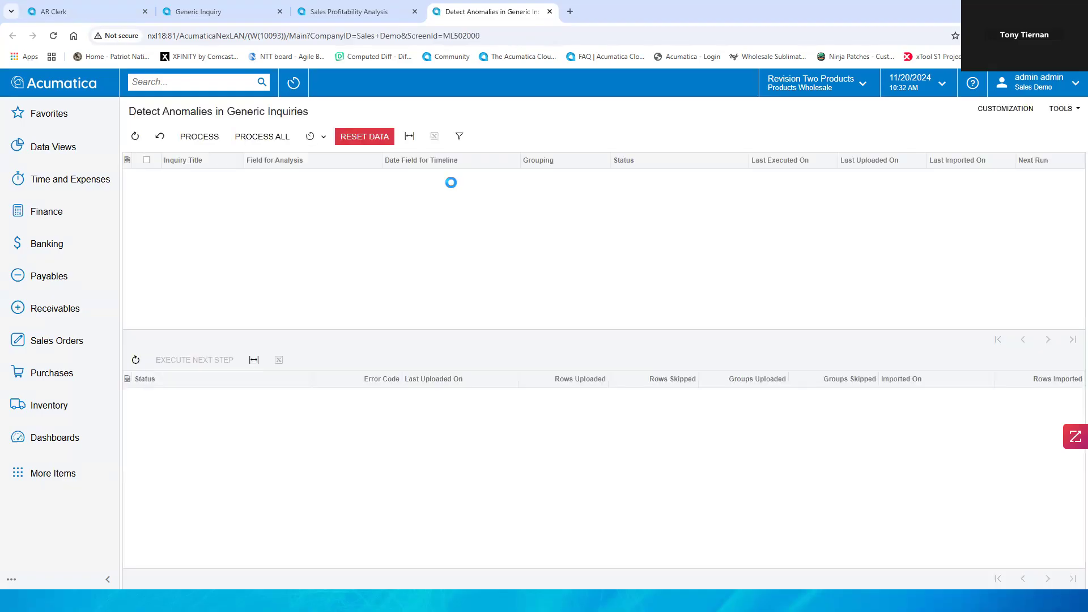
{"action": "left_click", "coordinate": [451, 182]}
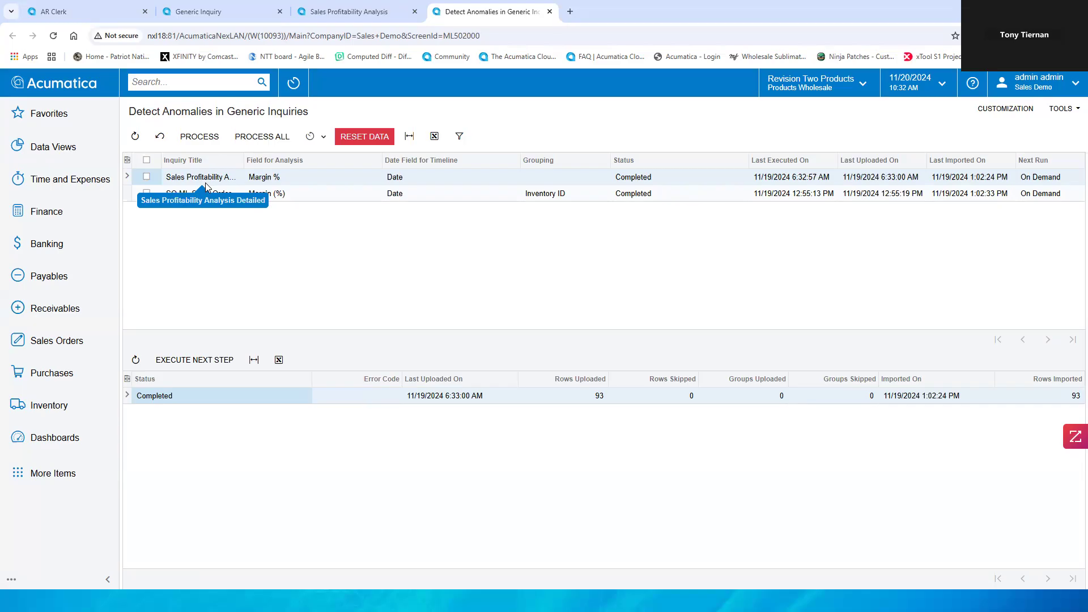
{"action": "left_click", "coordinate": [147, 177]}
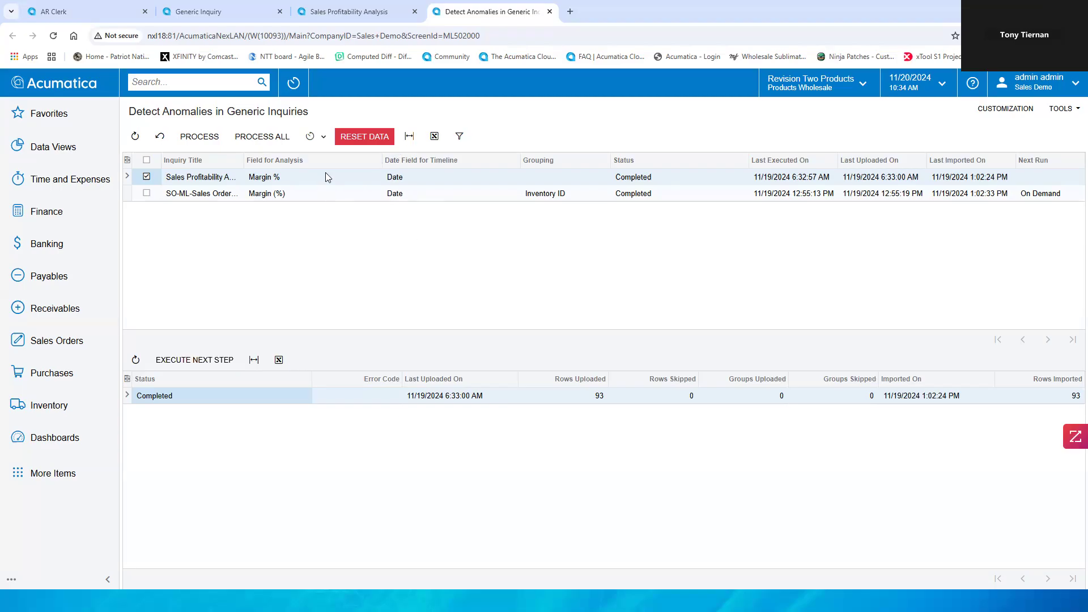
Step: In the Sales Profitability Analysis results, filter Anomaly Severity to show only Medium and Significant rows
{"action": "left_click", "coordinate": [369, 13]}
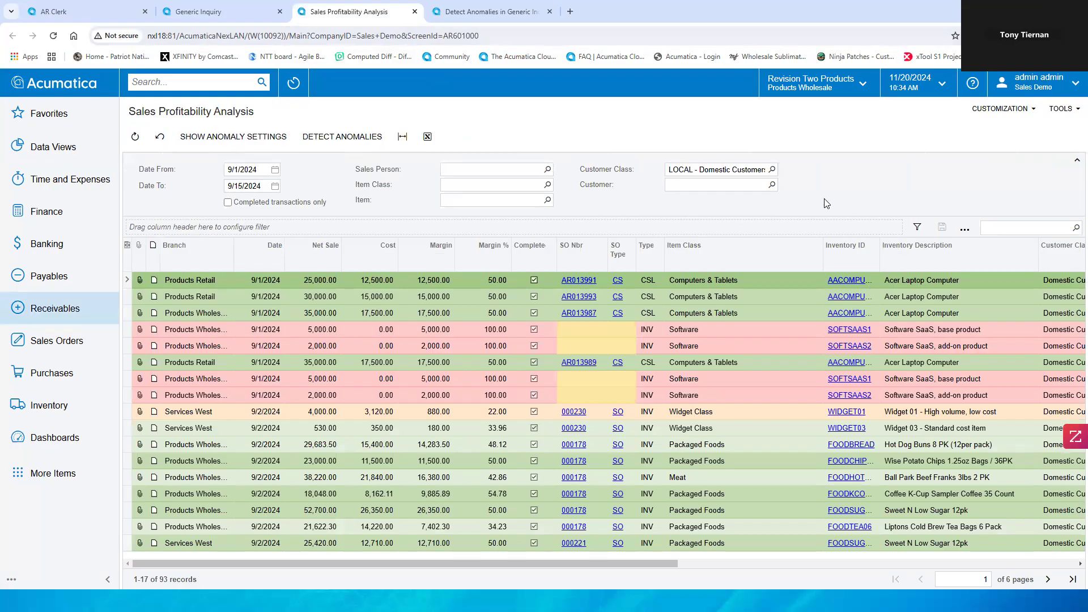
{"action": "left_click_drag", "start_coordinate": [454, 561], "coordinate": [900, 558]}
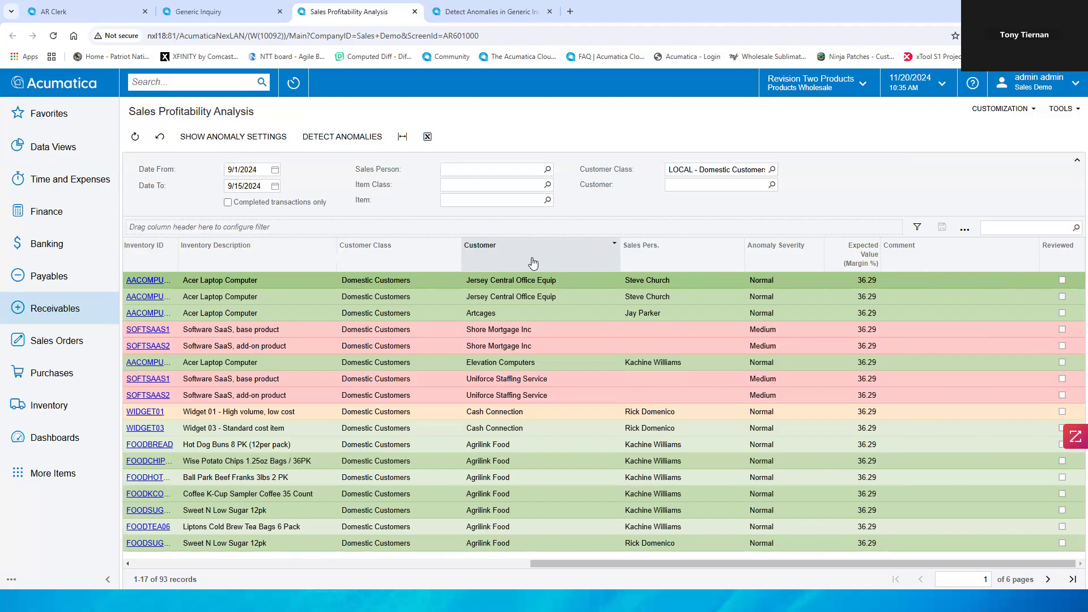
{"action": "left_click", "coordinate": [786, 264]}
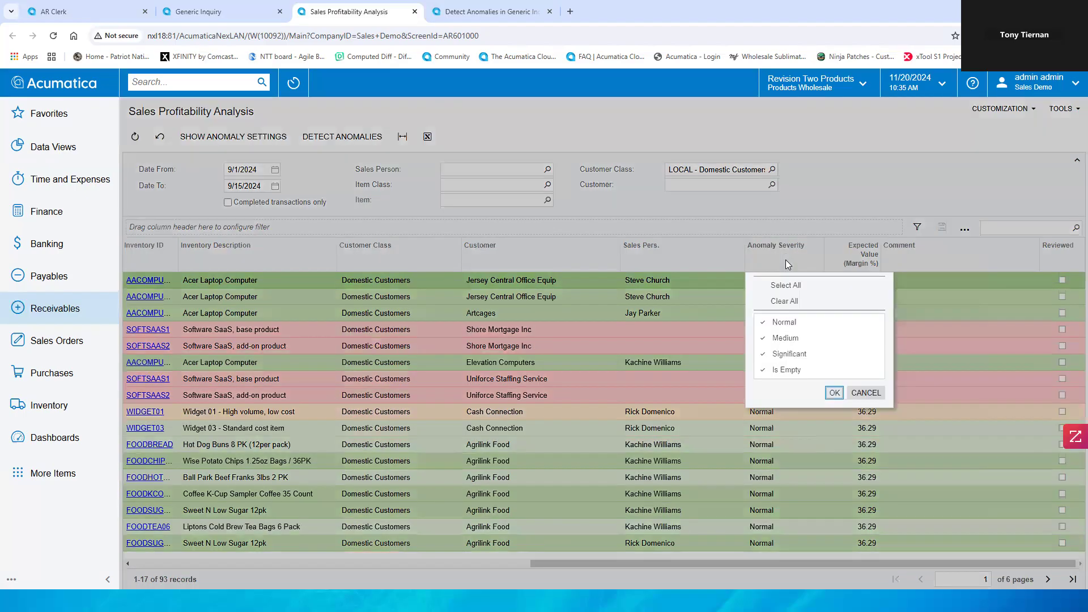
{"action": "left_click", "coordinate": [785, 300]}
{"action": "left_click", "coordinate": [785, 338]}
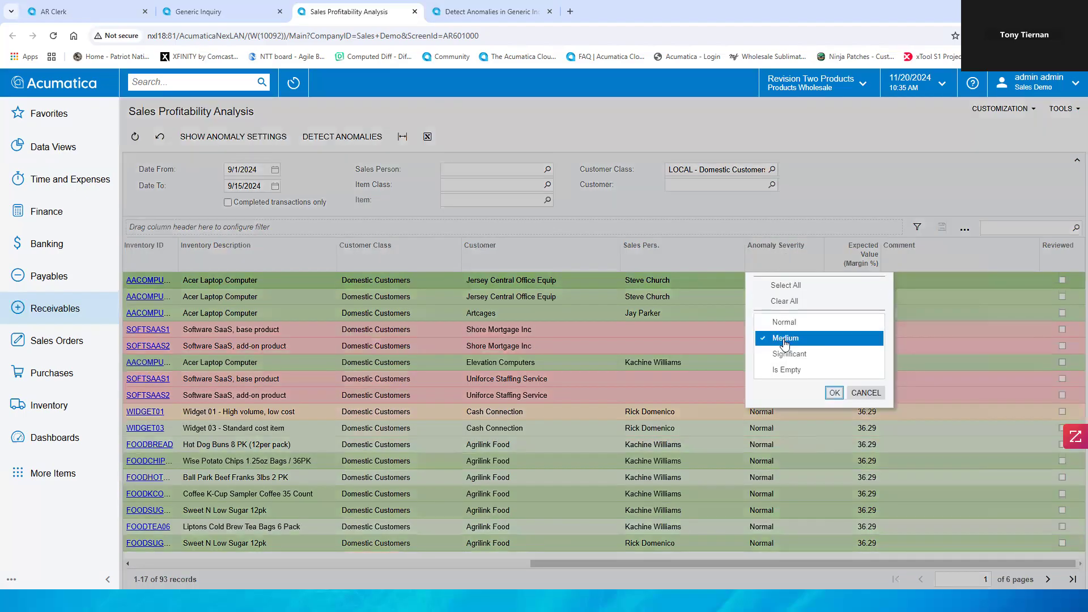
{"action": "left_click", "coordinate": [788, 353]}
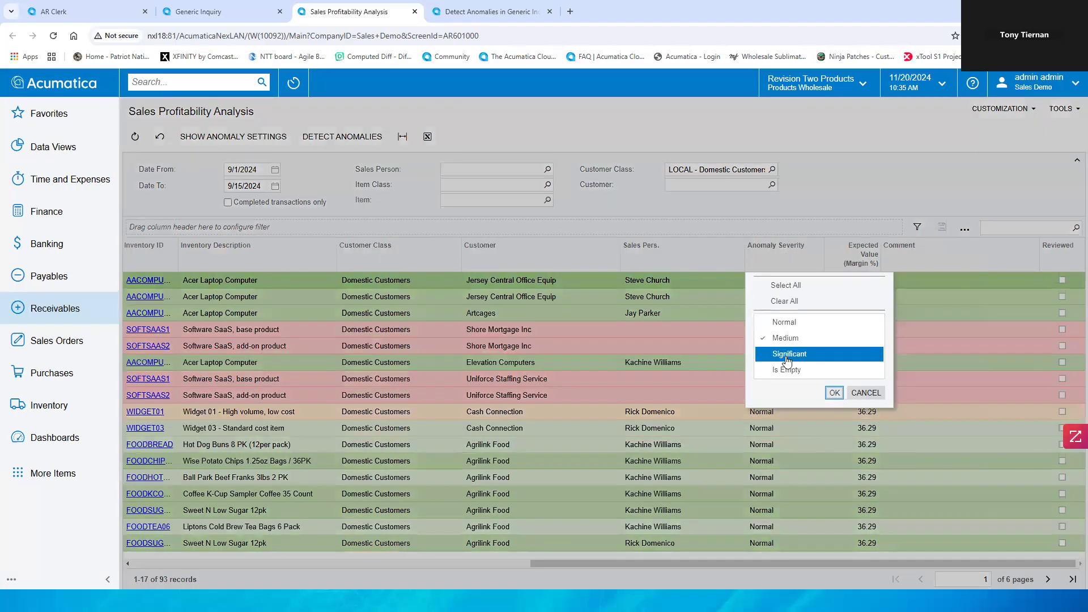
{"action": "left_click", "coordinate": [833, 392]}
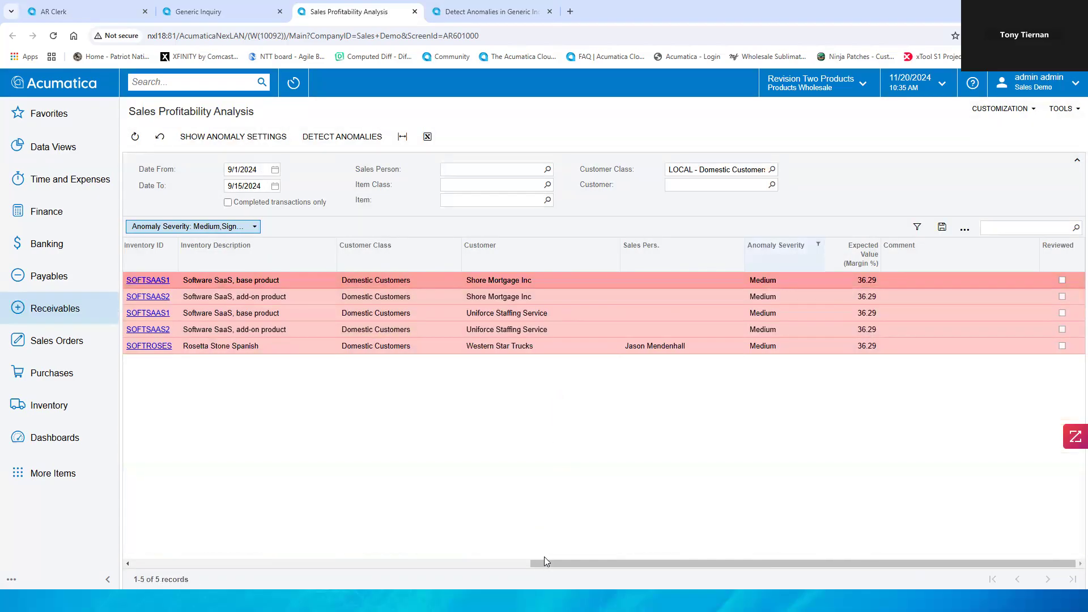
{"action": "left_click_drag", "start_coordinate": [543, 563], "coordinate": [143, 575]}
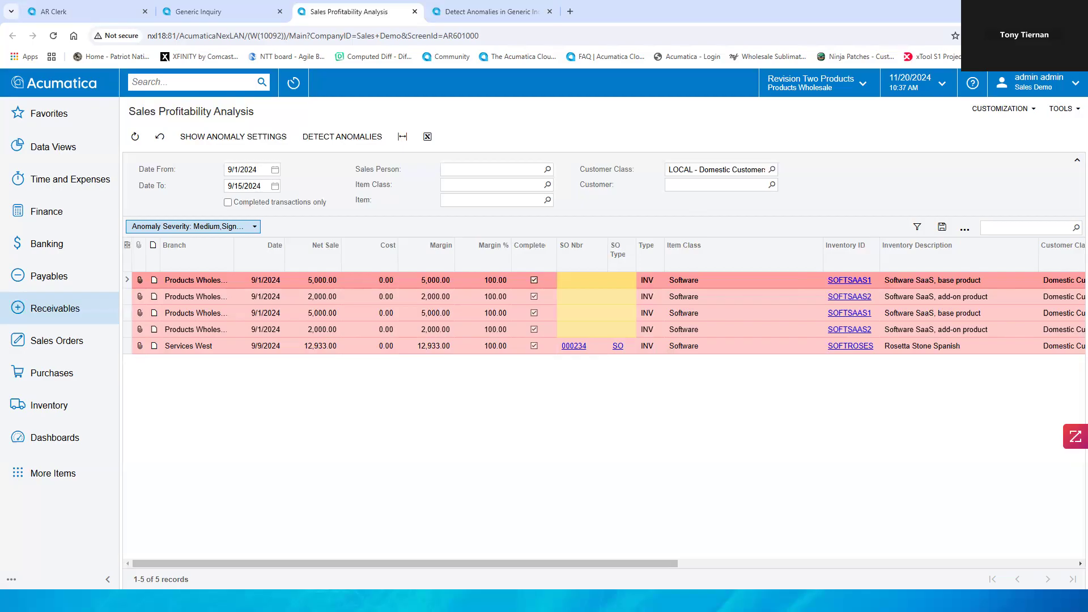
Step: Open the Invoices and Memos list from the Receivables workspace
{"action": "left_click", "coordinate": [185, 85]}
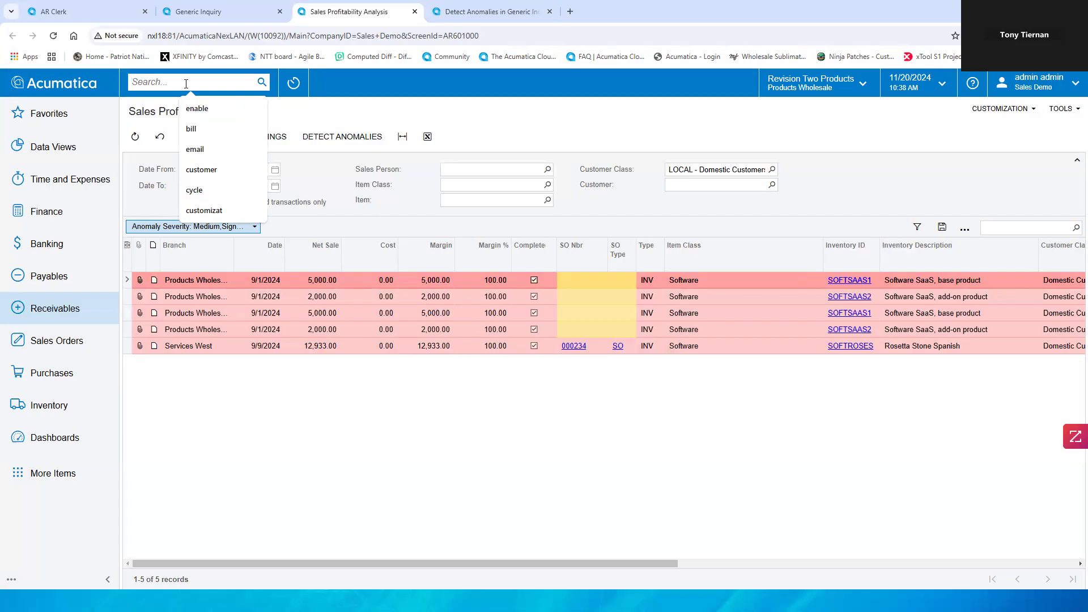
{"action": "left_click", "coordinate": [65, 314]}
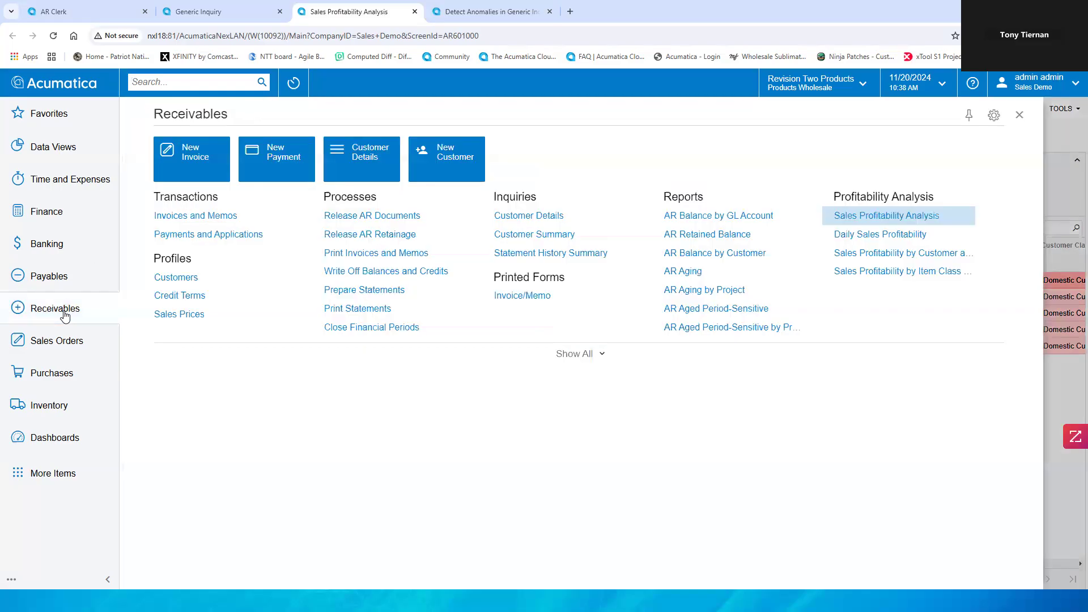
{"action": "left_click", "coordinate": [185, 221]}
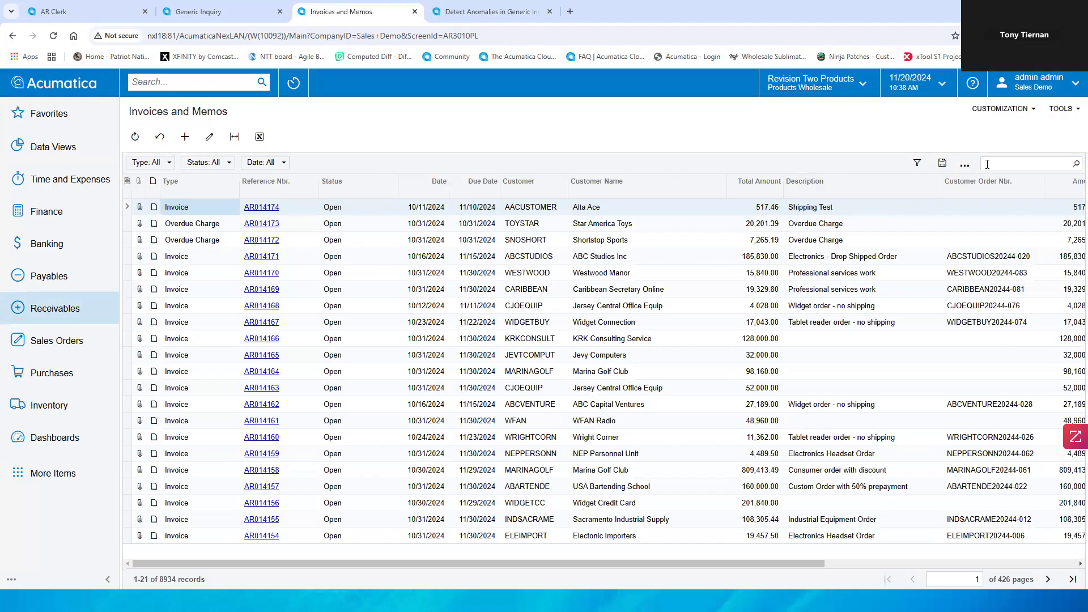
Step: Search the invoice list for 012021 and open invoice AR012021
{"action": "left_click", "coordinate": [993, 163]}
{"action": "type", "text": "012021"}
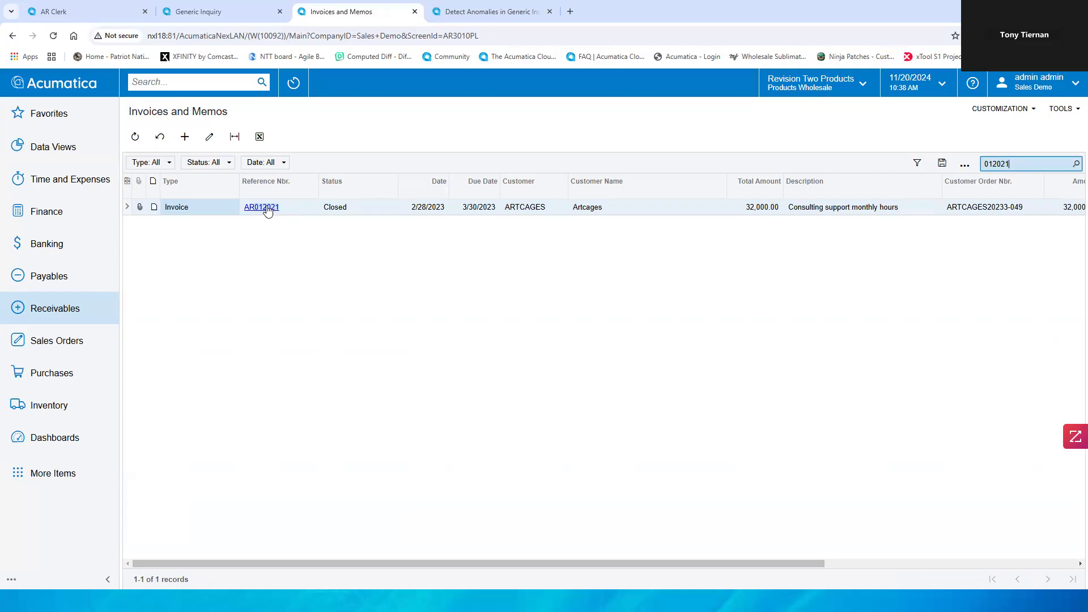
{"action": "left_click", "coordinate": [268, 208]}
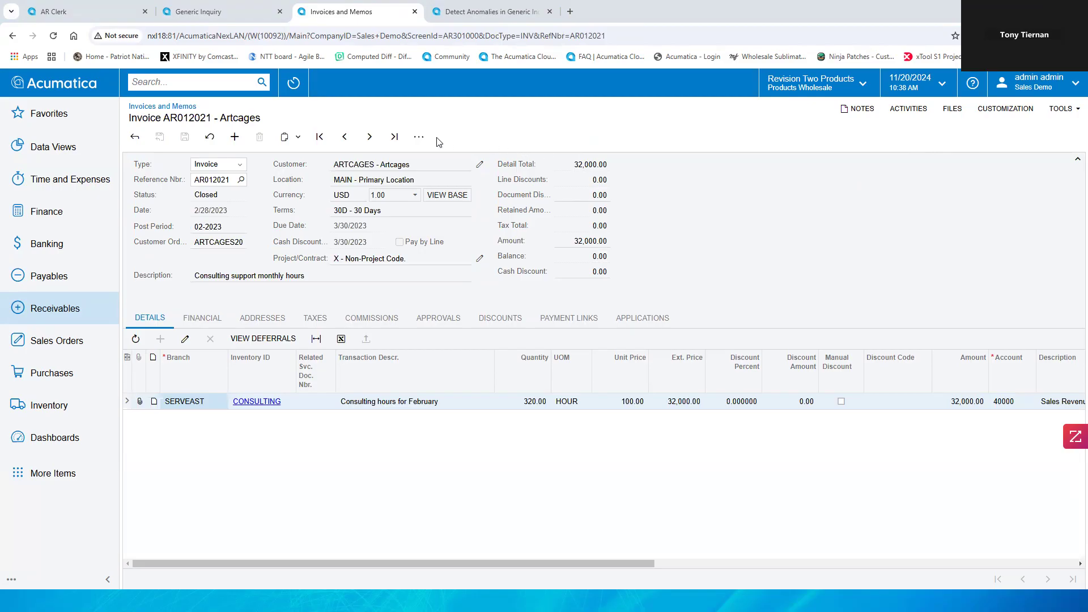
Step: Print the invoice to preview its Invoice/Memo form
{"action": "left_click", "coordinate": [419, 137]}
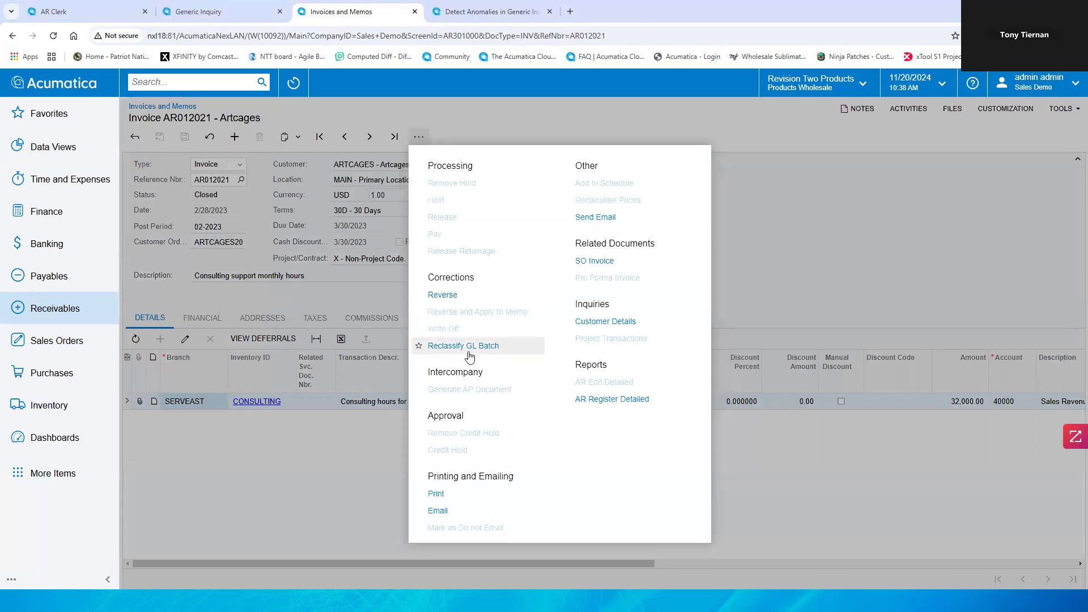
{"action": "left_click", "coordinate": [437, 494]}
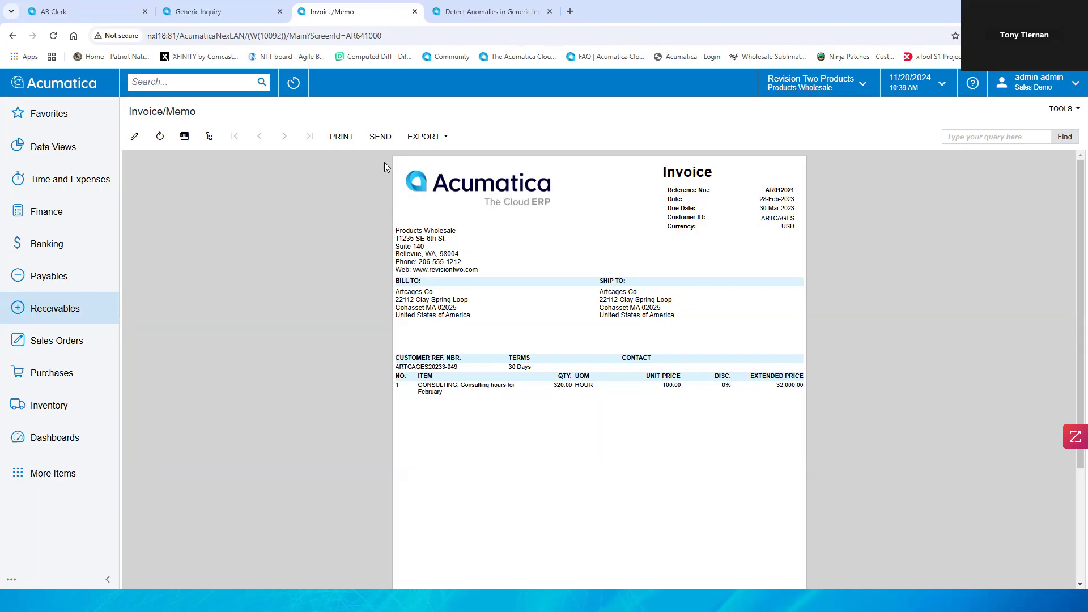
Step: Email the printed invoice, replacing the recipient with the user's own e-mail address, and send it
{"action": "left_click", "coordinate": [380, 138]}
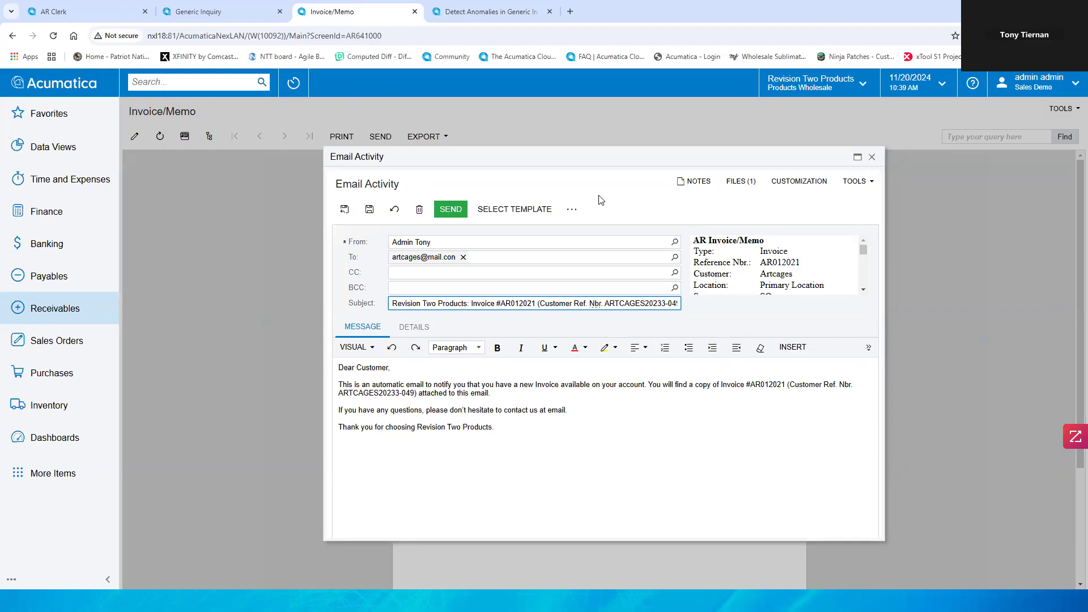
{"action": "left_click", "coordinate": [570, 210]}
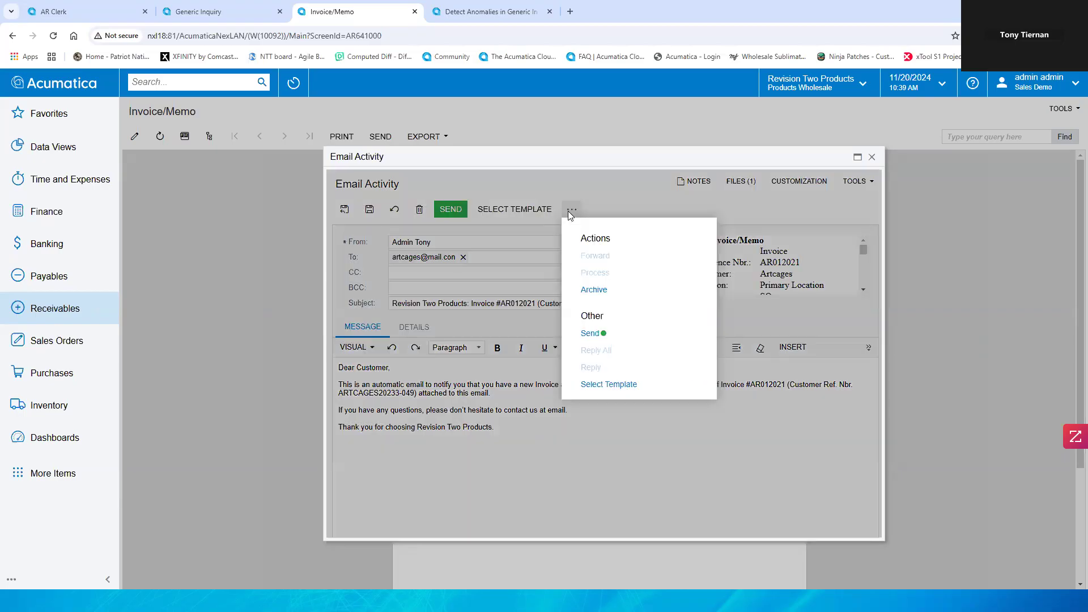
{"action": "left_click", "coordinate": [601, 203]}
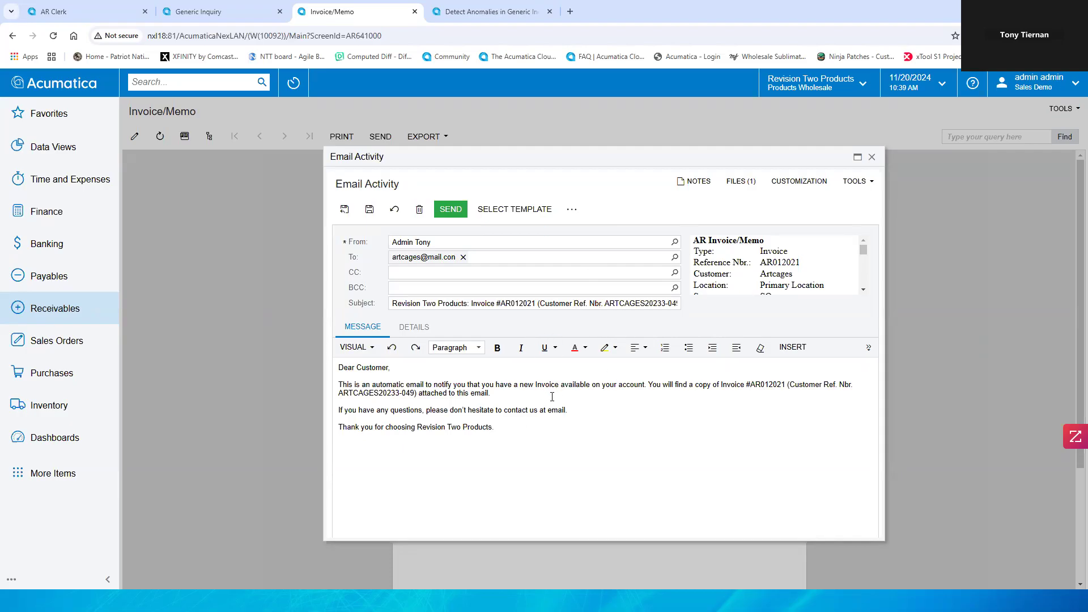
{"action": "left_click", "coordinate": [498, 426]}
{"action": "left_click", "coordinate": [463, 257]}
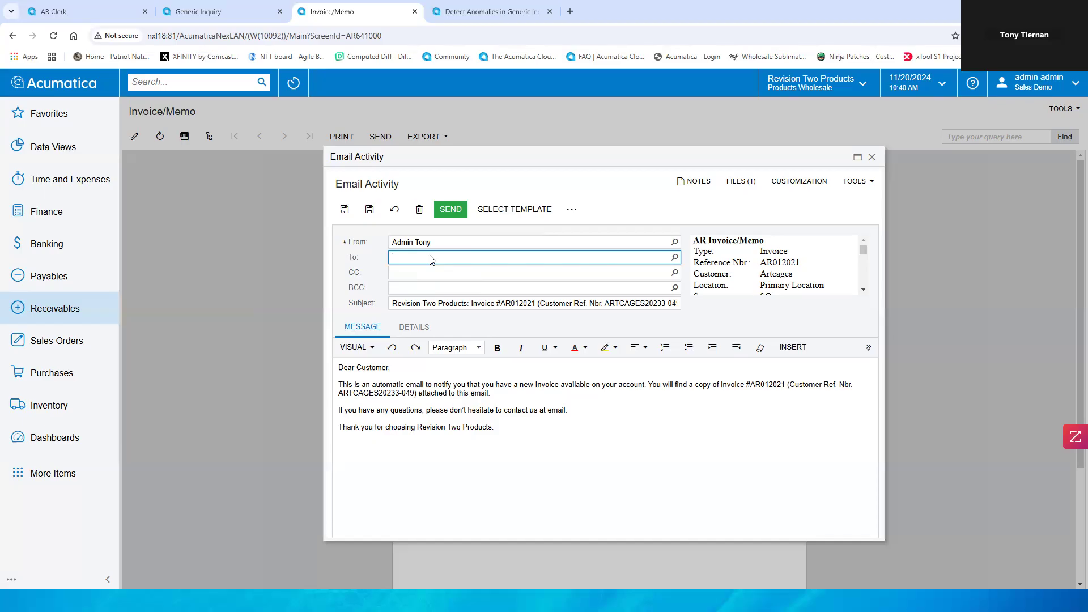
{"action": "left_click", "coordinate": [740, 187]}
{"action": "left_click", "coordinate": [451, 210]}
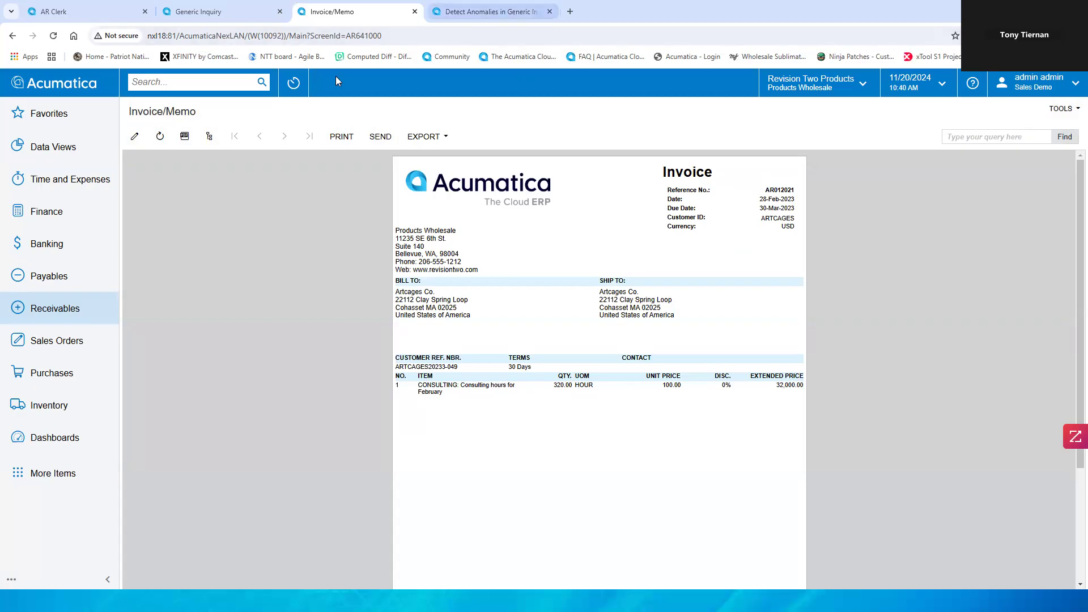
Step: Search for Email and open the Emails Pending Processing screen, leaving the current page
{"action": "left_click", "coordinate": [468, 12]}
{"action": "left_click", "coordinate": [225, 85]}
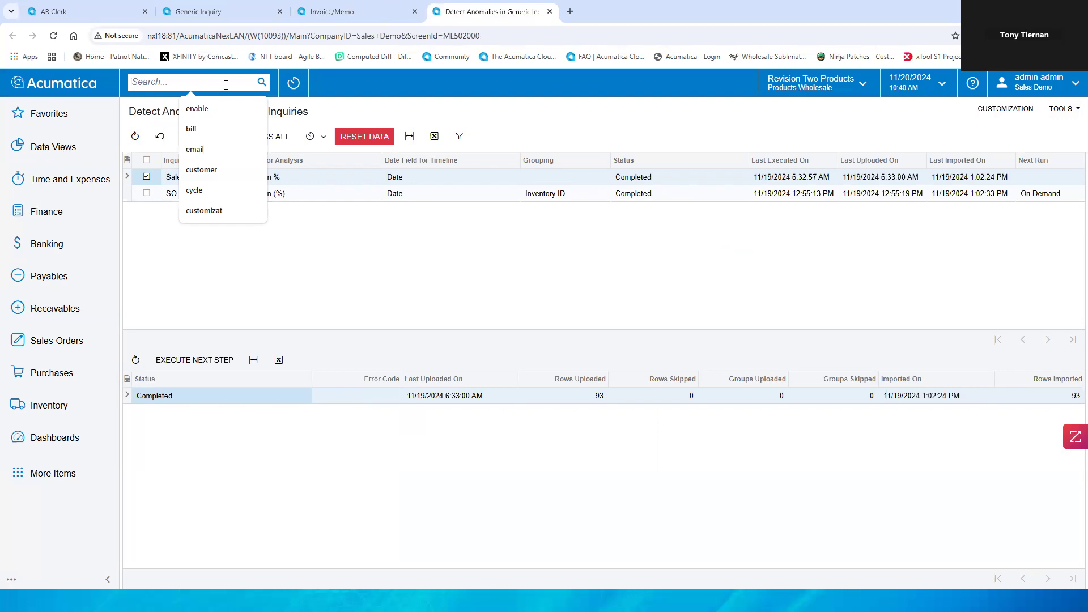
{"action": "type", "text": "Email"}
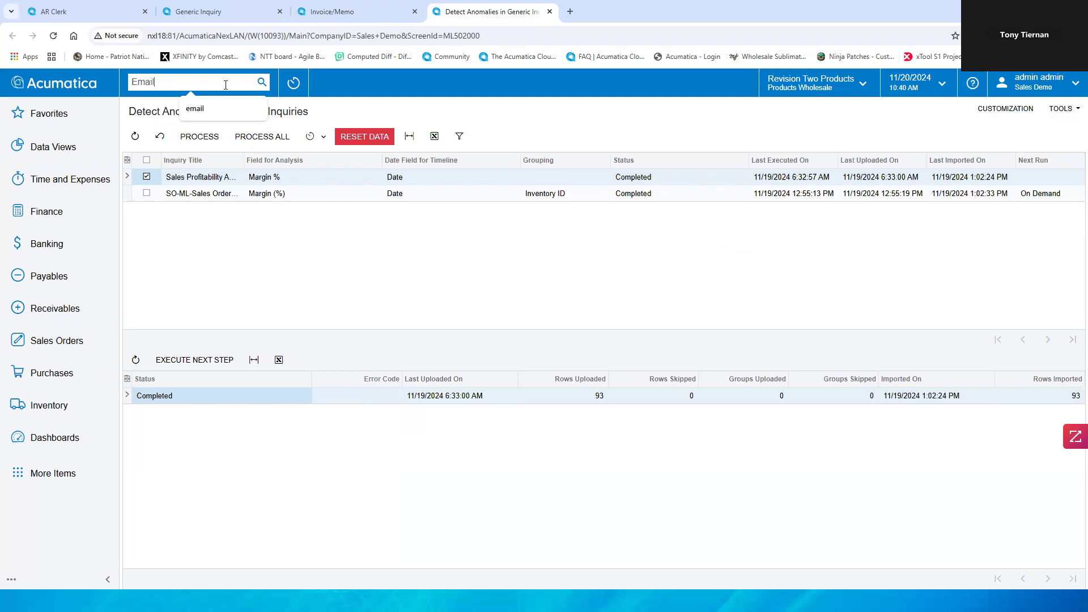
{"action": "key", "text": "Return"}
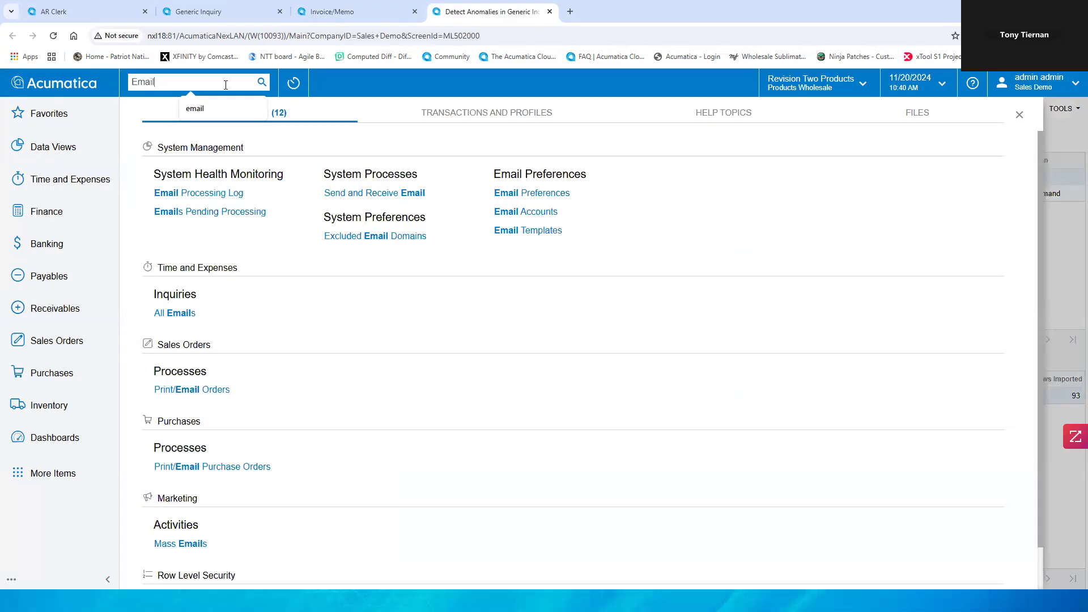
{"action": "left_click", "coordinate": [234, 218]}
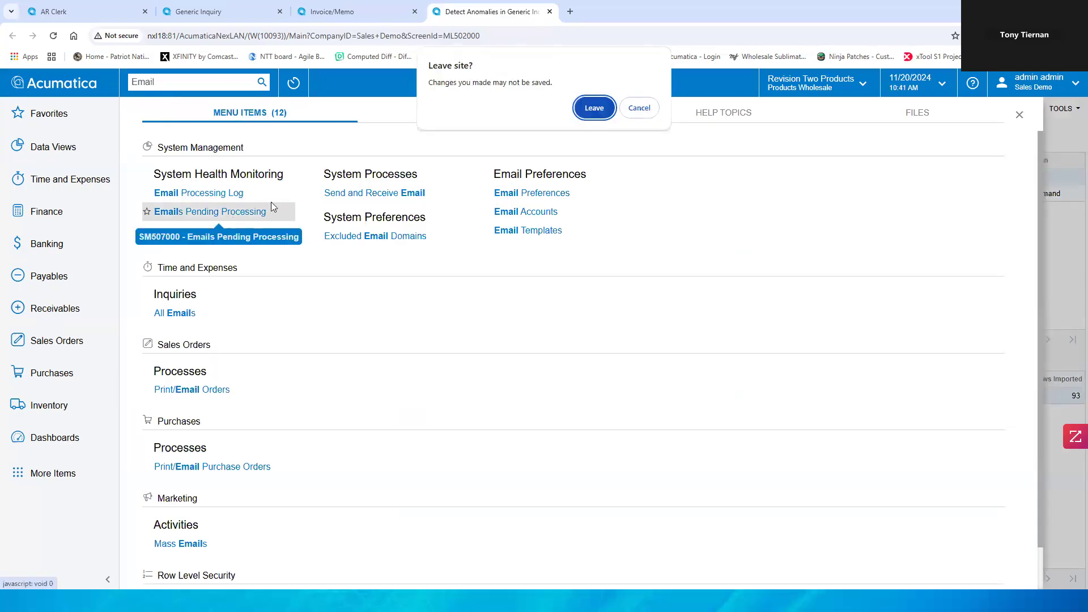
{"action": "left_click", "coordinate": [588, 110]}
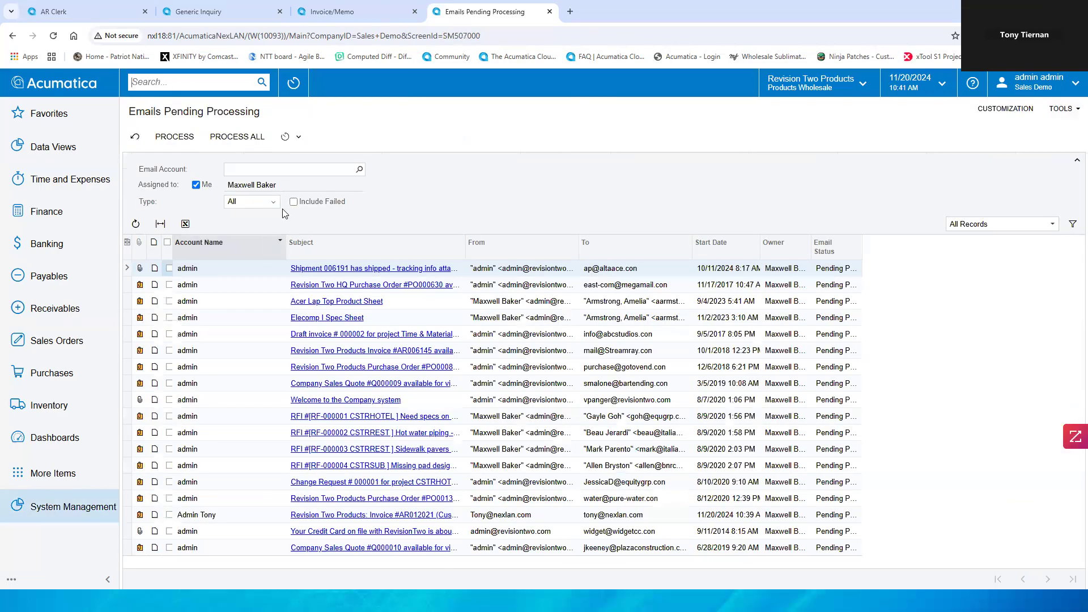
Step: Filter pending emails by the user's email account, select the invoice email, and process it
{"action": "left_click", "coordinate": [359, 170]}
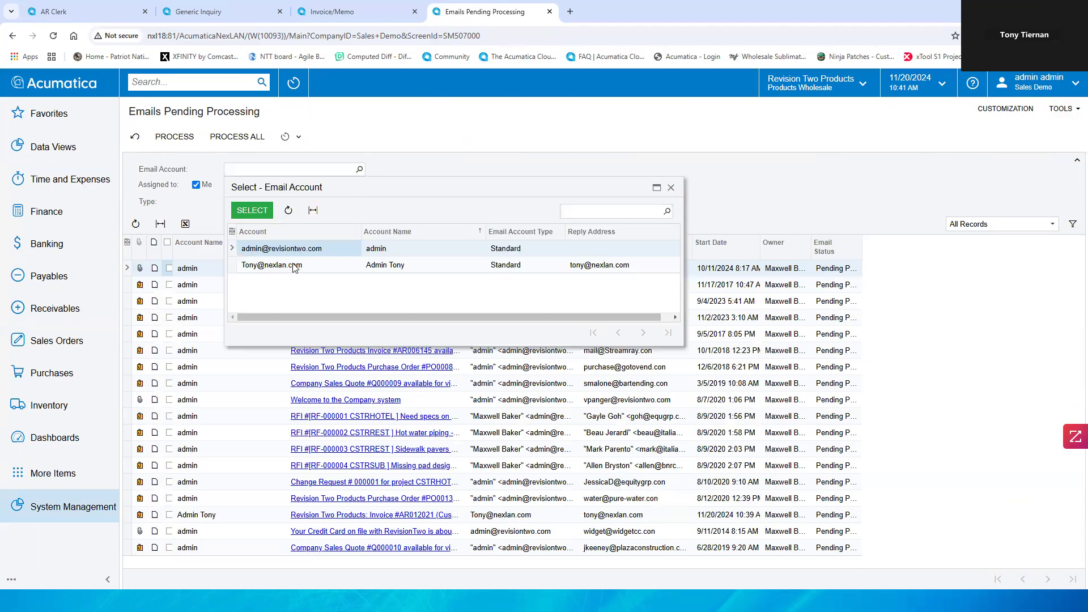
{"action": "double_click", "coordinate": [294, 268]}
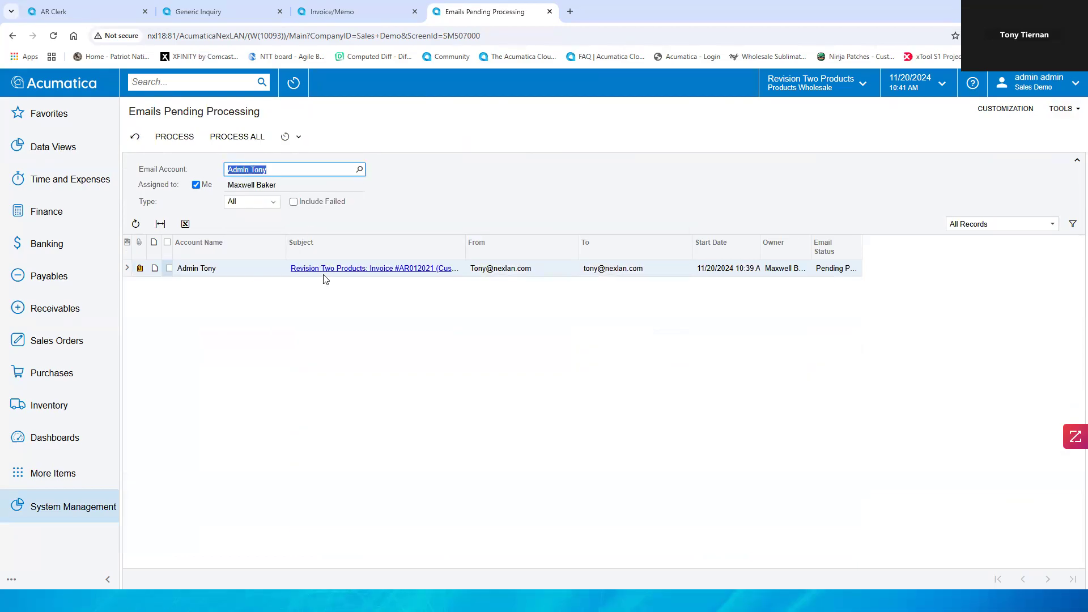
{"action": "left_click", "coordinate": [169, 268]}
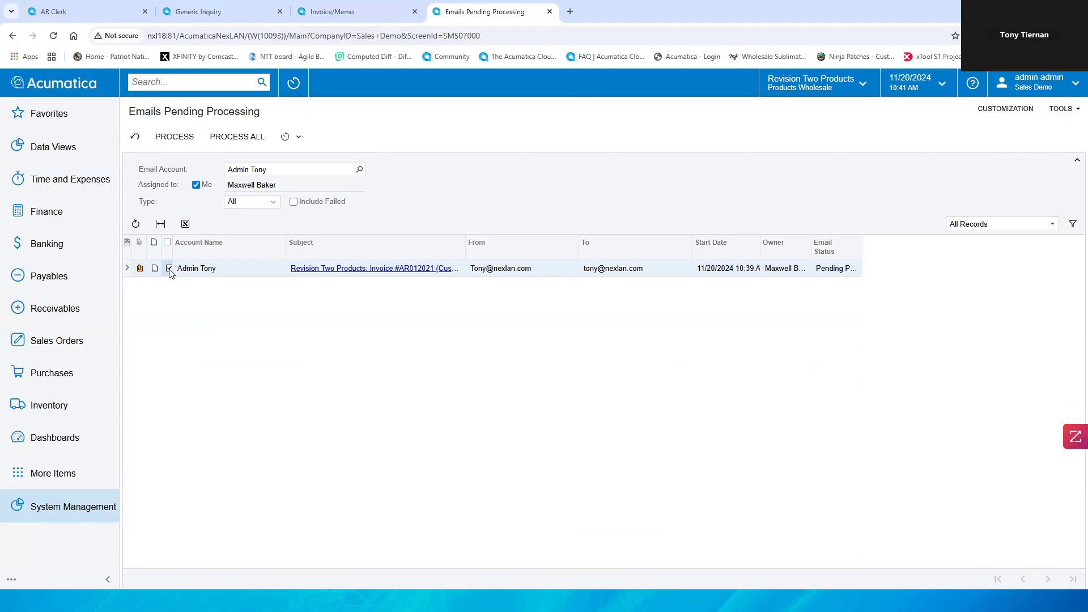
{"action": "left_click", "coordinate": [183, 143]}
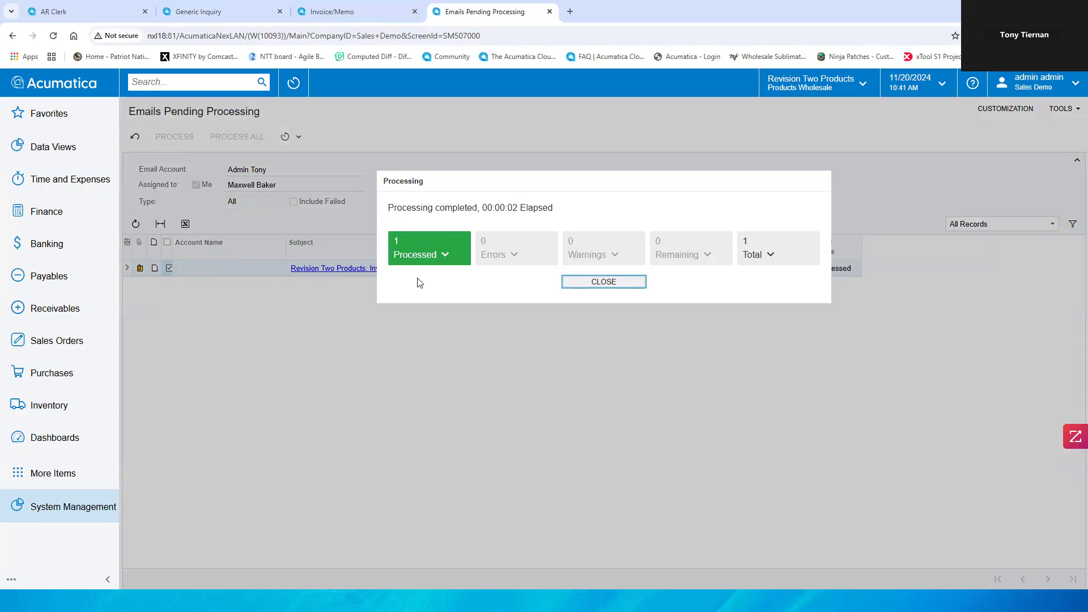
{"action": "left_click", "coordinate": [625, 283]}
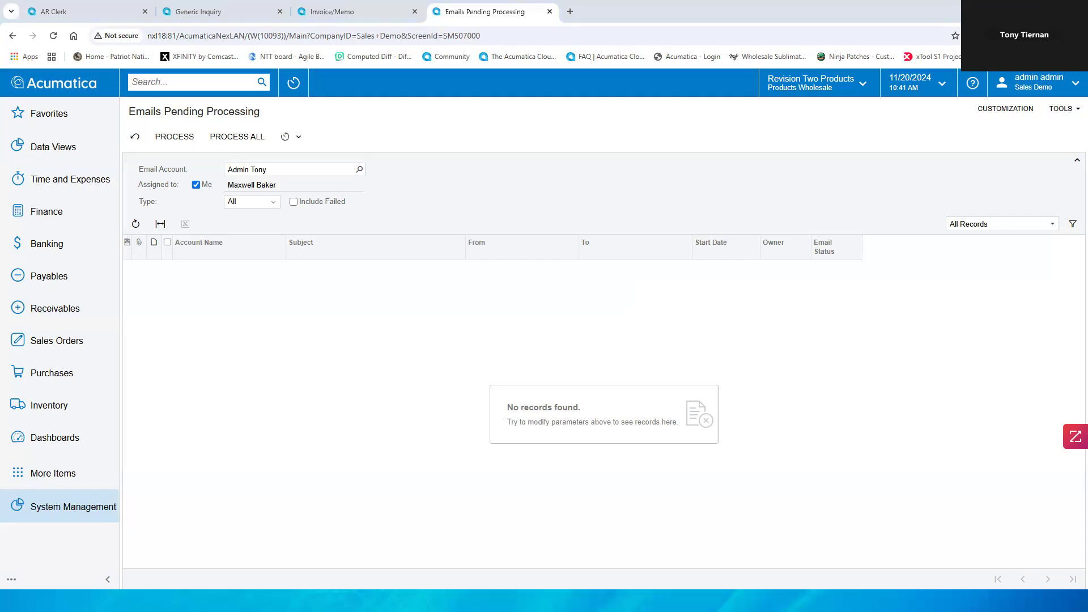
Step: Switch to the mail client to view the received invoice email and its PDF attachment
{"action": "key", "text": "alt+Tab"}
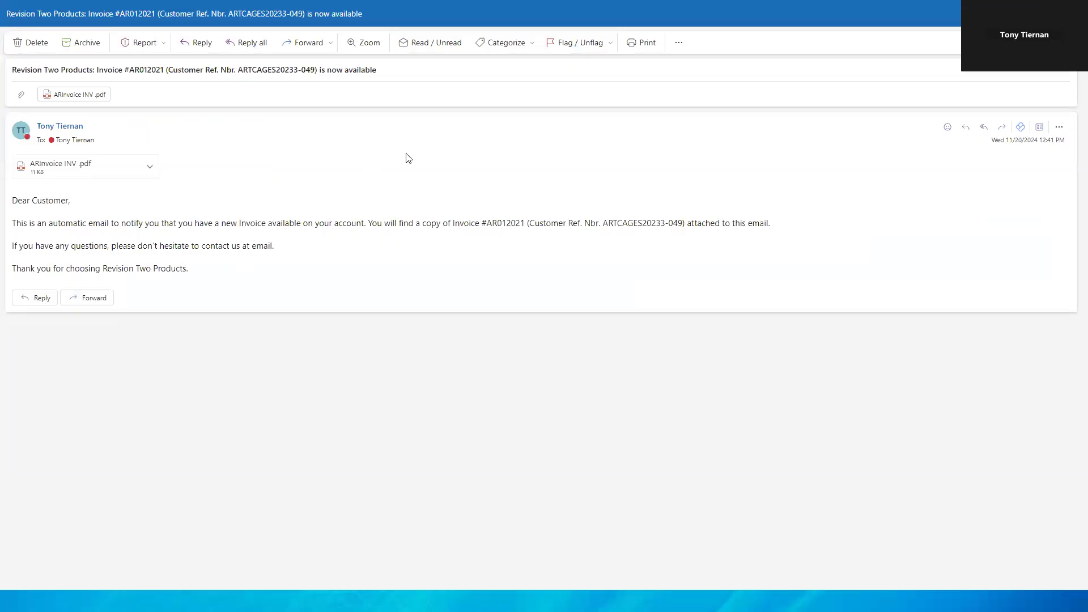
{"action": "double_click", "coordinate": [449, 16]}
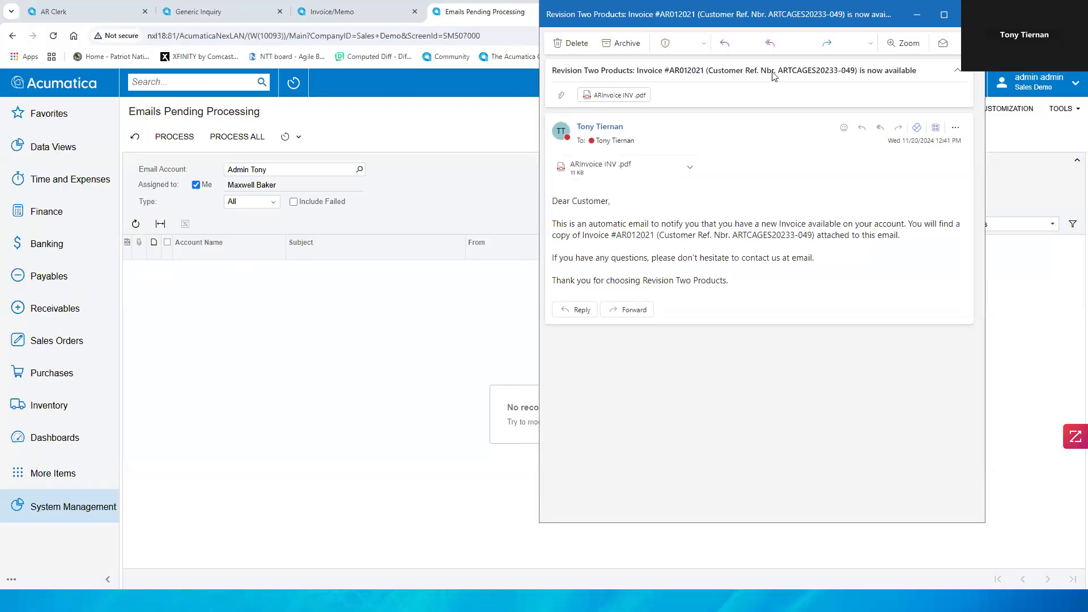
{"action": "left_click_drag", "start_coordinate": [813, 28], "coordinate": [825, 108]}
{"action": "left_click", "coordinate": [978, 102]}
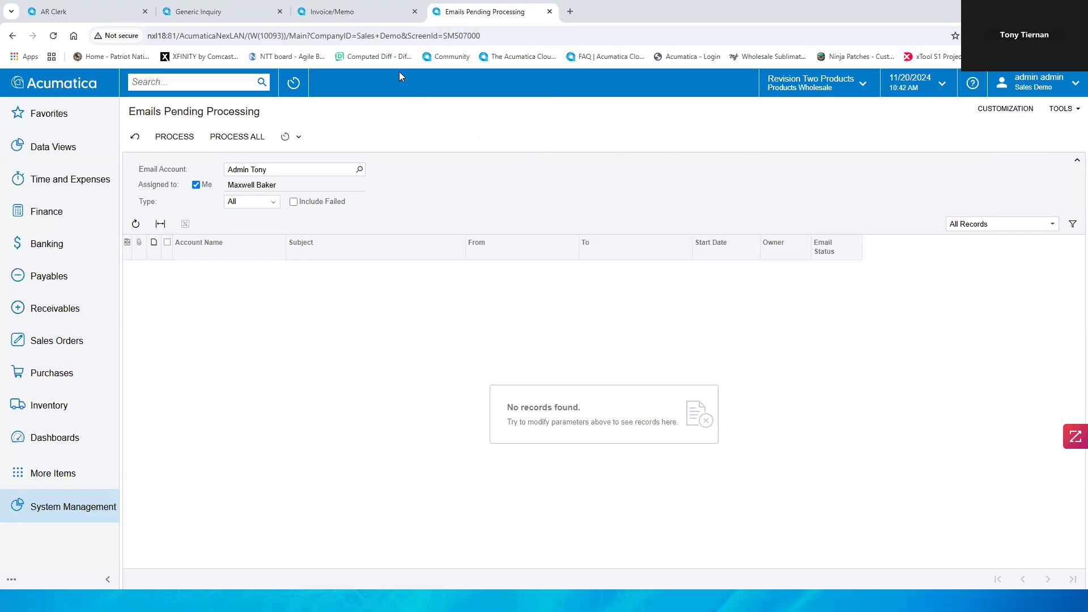
Step: Search for email and open the AR Invoice email template
{"action": "left_click", "coordinate": [180, 84]}
{"action": "type", "text": "email"}
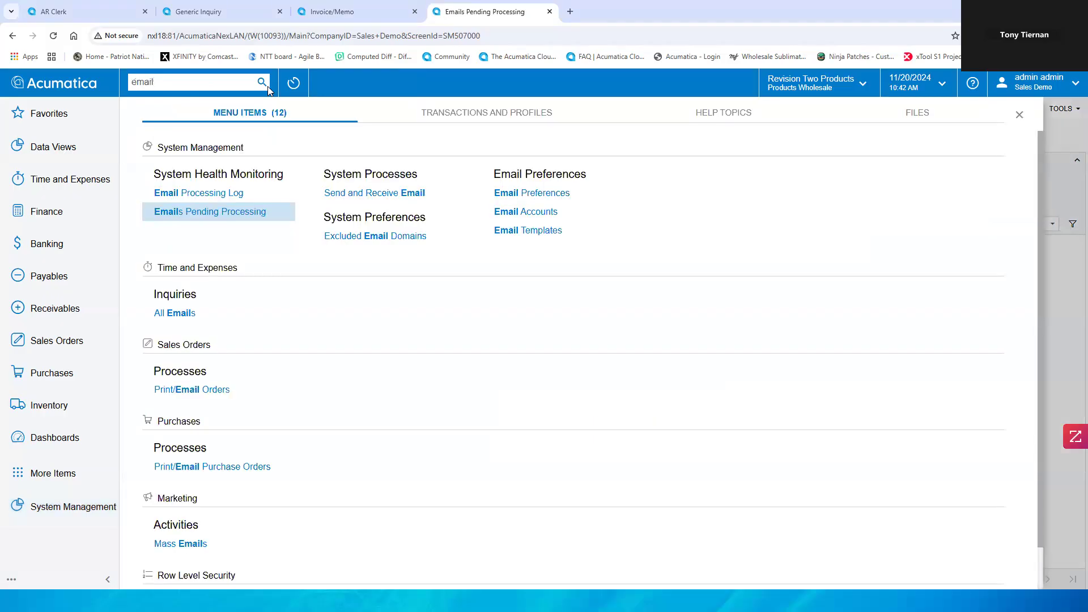
{"action": "left_click", "coordinate": [520, 235]}
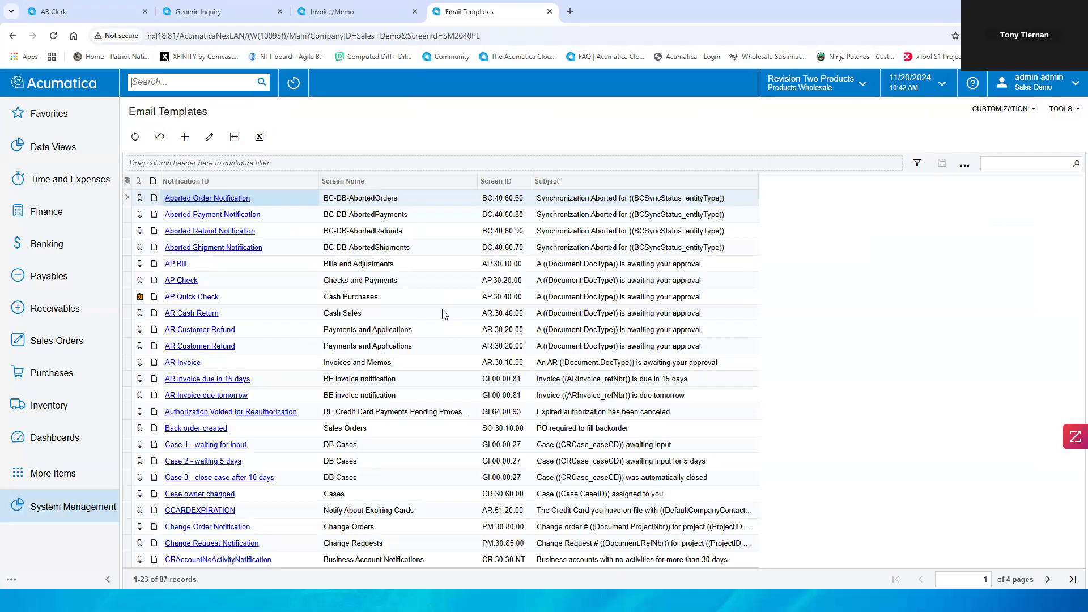
{"action": "left_click", "coordinate": [187, 365]}
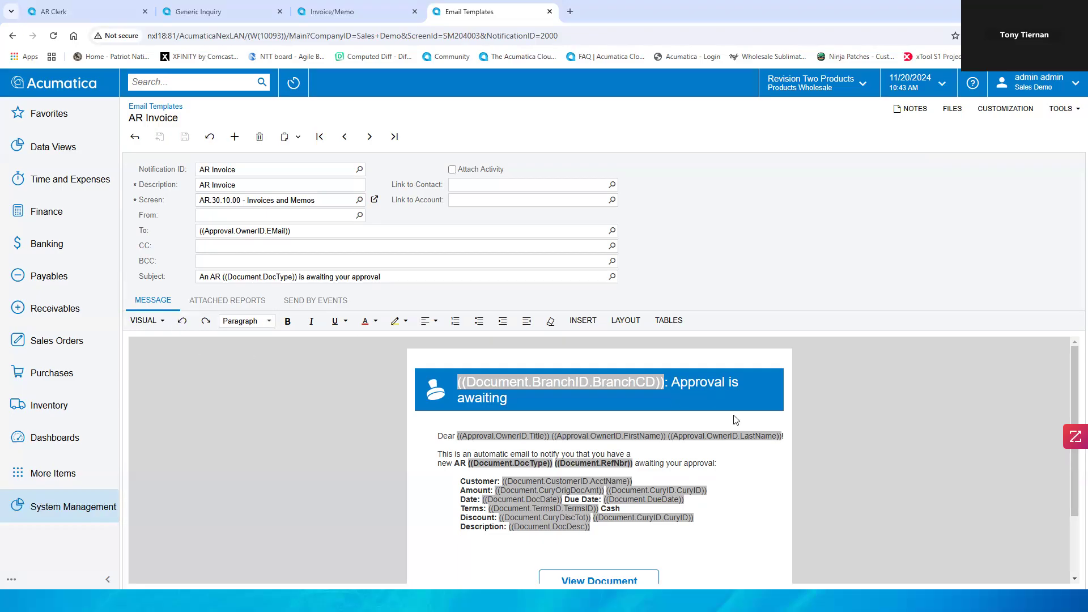
Step: Browse the template message and the insertable data fields, expanding AR Ship-To Contact
{"action": "scroll", "coordinate": [818, 424], "scroll_direction": "down", "scroll_amount": 1}
{"action": "scroll", "coordinate": [831, 421], "scroll_direction": "up", "scroll_amount": 1}
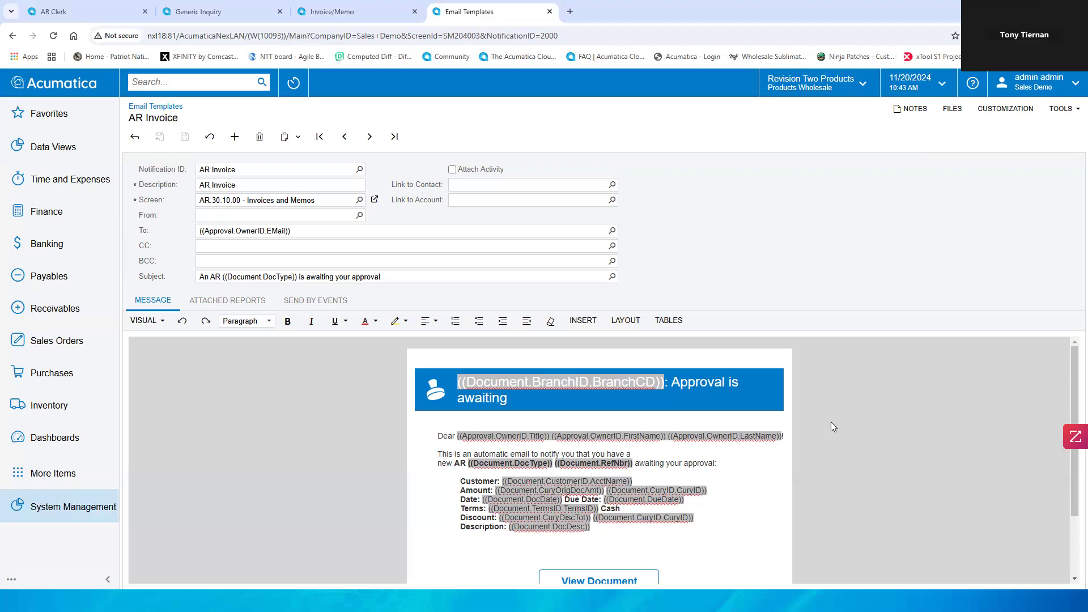
{"action": "scroll", "coordinate": [823, 436], "scroll_direction": "down", "scroll_amount": 3}
{"action": "scroll", "coordinate": [813, 423], "scroll_direction": "up", "scroll_amount": 1}
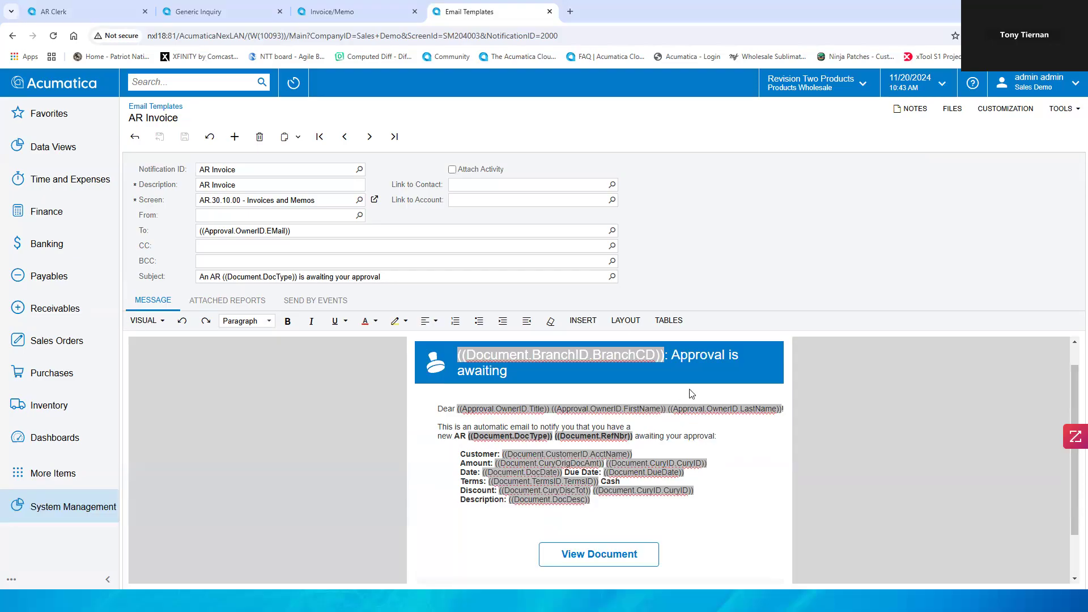
{"action": "left_click", "coordinate": [582, 322]}
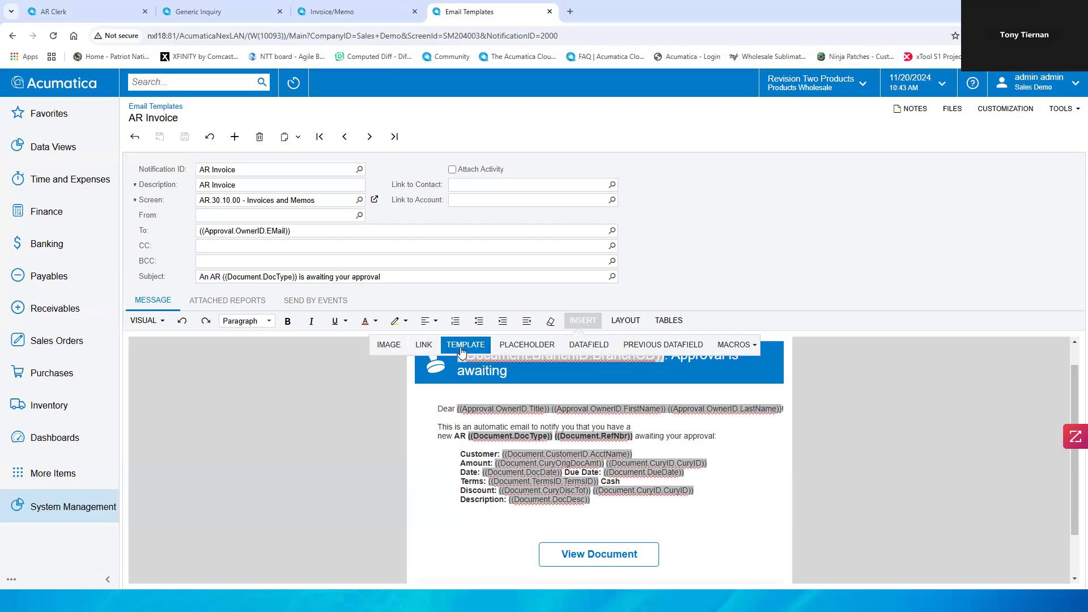
{"action": "left_click", "coordinate": [581, 347]}
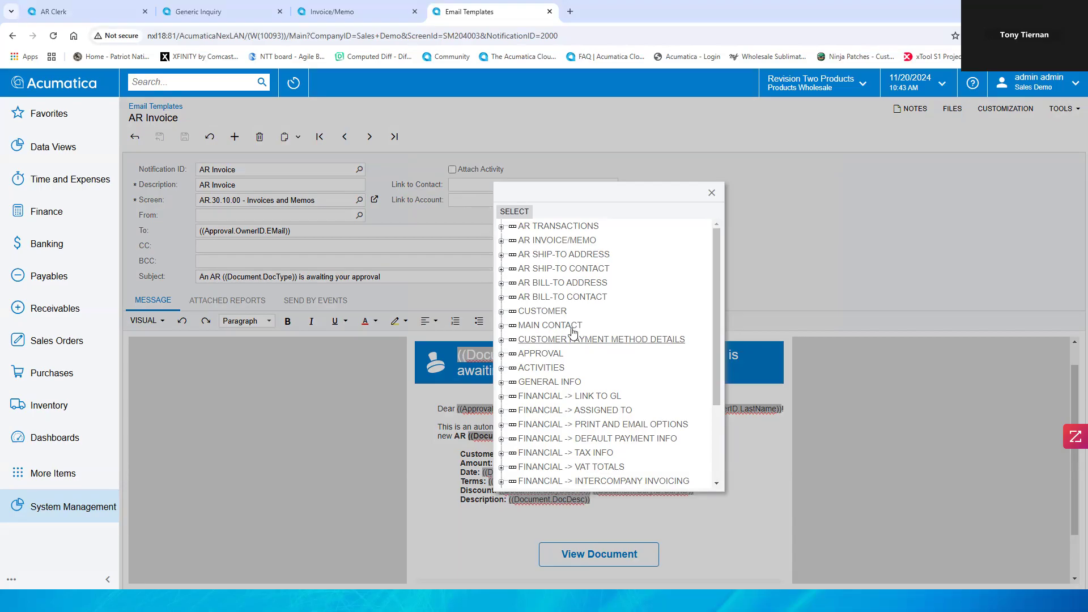
{"action": "left_click", "coordinate": [502, 269]}
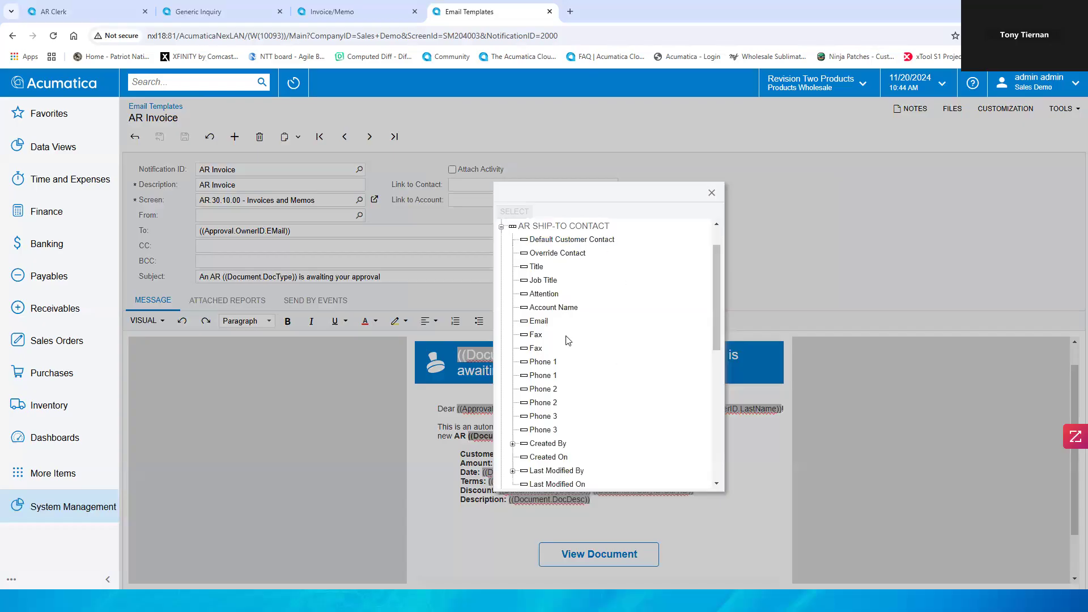
{"action": "scroll", "coordinate": [567, 339], "scroll_direction": "down", "scroll_amount": 2}
{"action": "scroll", "coordinate": [567, 339], "scroll_direction": "down", "scroll_amount": 1}
{"action": "scroll", "coordinate": [568, 337], "scroll_direction": "up", "scroll_amount": 1}
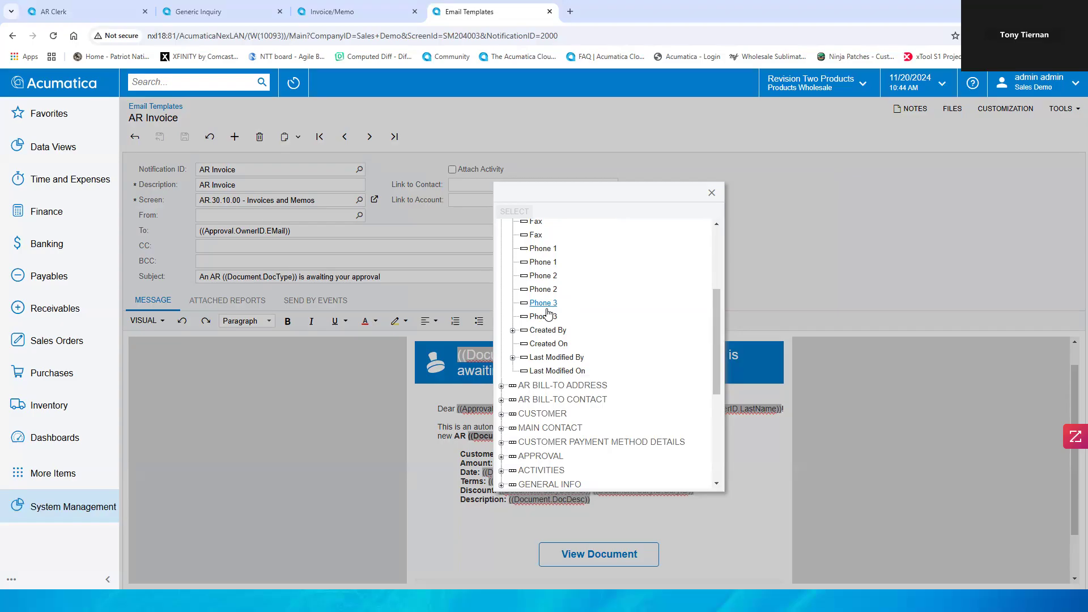
{"action": "left_click", "coordinate": [712, 193]}
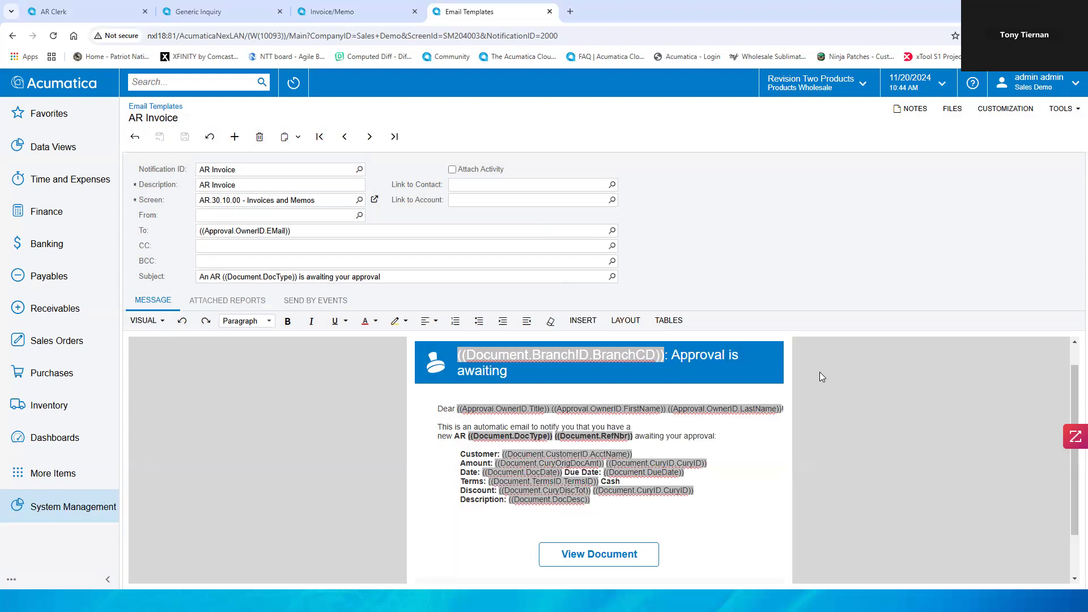
Step: Close the AR Invoice email template tab
{"action": "scroll", "coordinate": [831, 363], "scroll_direction": "up", "scroll_amount": 1}
{"action": "scroll", "coordinate": [829, 359], "scroll_direction": "up", "scroll_amount": 1}
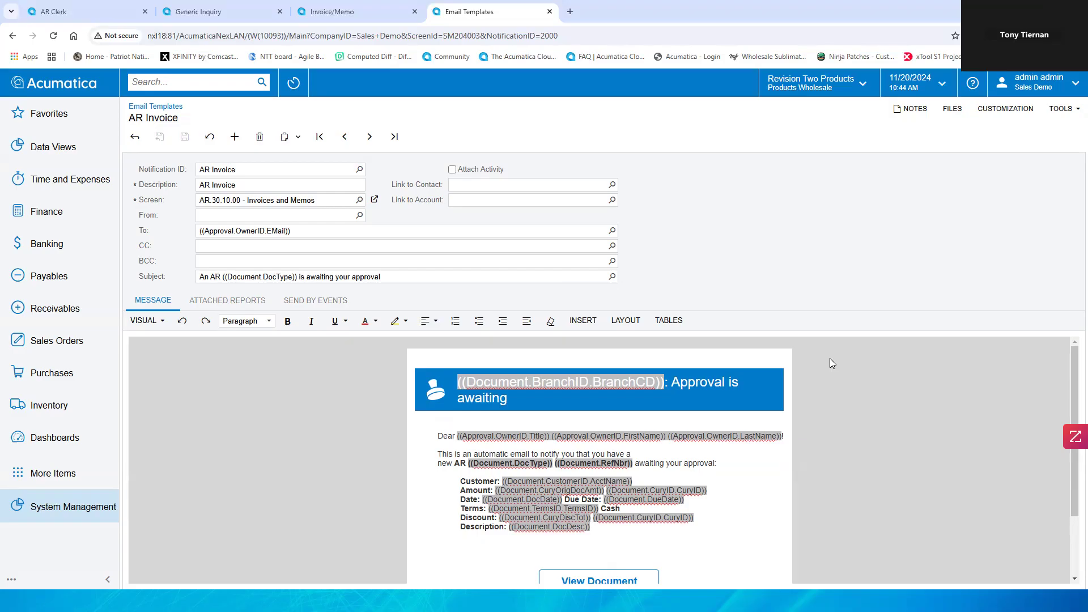
{"action": "left_click", "coordinate": [549, 12]}
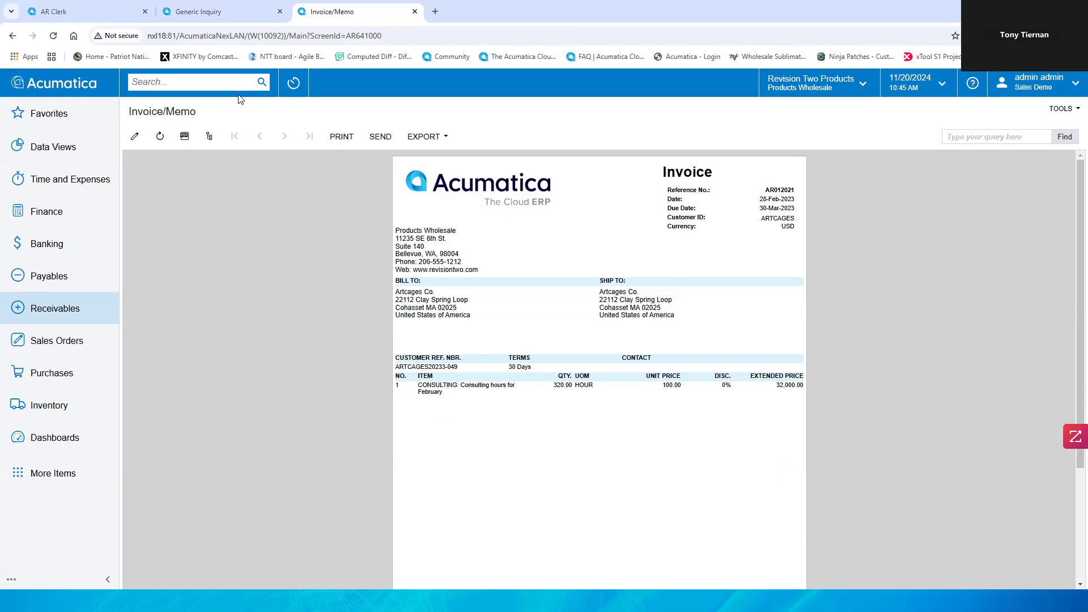
Step: Search the menu for Business and open Business Events
{"action": "left_click", "coordinate": [180, 80]}
{"action": "type", "text": "BUs"}
{"action": "key", "text": "BackSpace"}
{"action": "key", "text": "BackSpace"}
{"action": "type", "text": "usineas"}
{"action": "key", "text": "BackSpace"}
{"action": "key", "text": "BackSpace"}
{"action": "type", "text": "ss"}
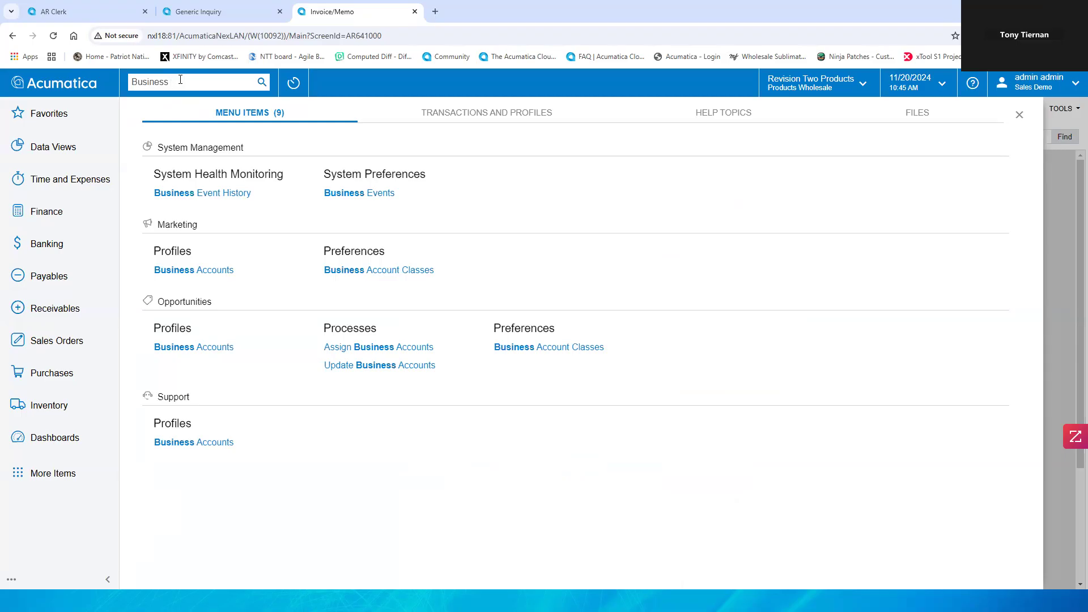
{"action": "left_click", "coordinate": [347, 193]}
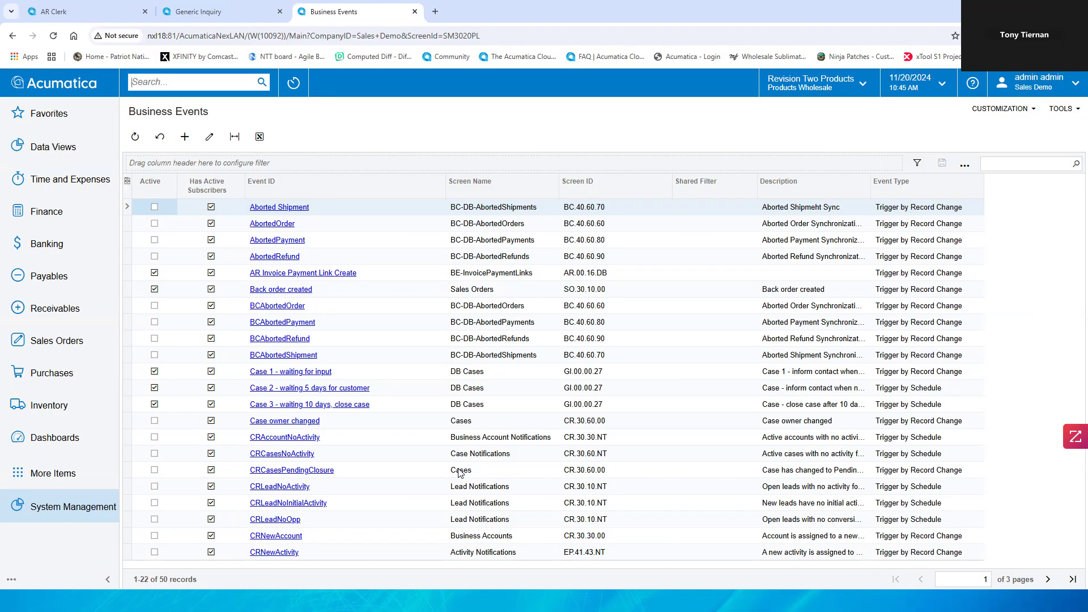
Step: Filter the business events list by Back and open the Back order created event
{"action": "left_click", "coordinate": [1003, 166]}
{"action": "type", "text": "Back"}
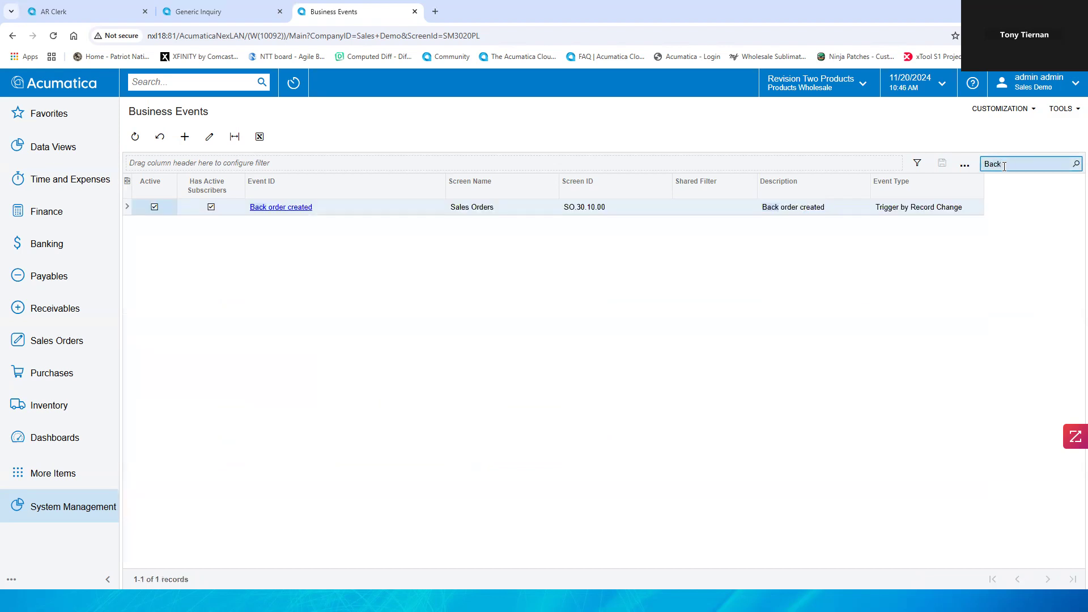
{"action": "left_click", "coordinate": [308, 207]}
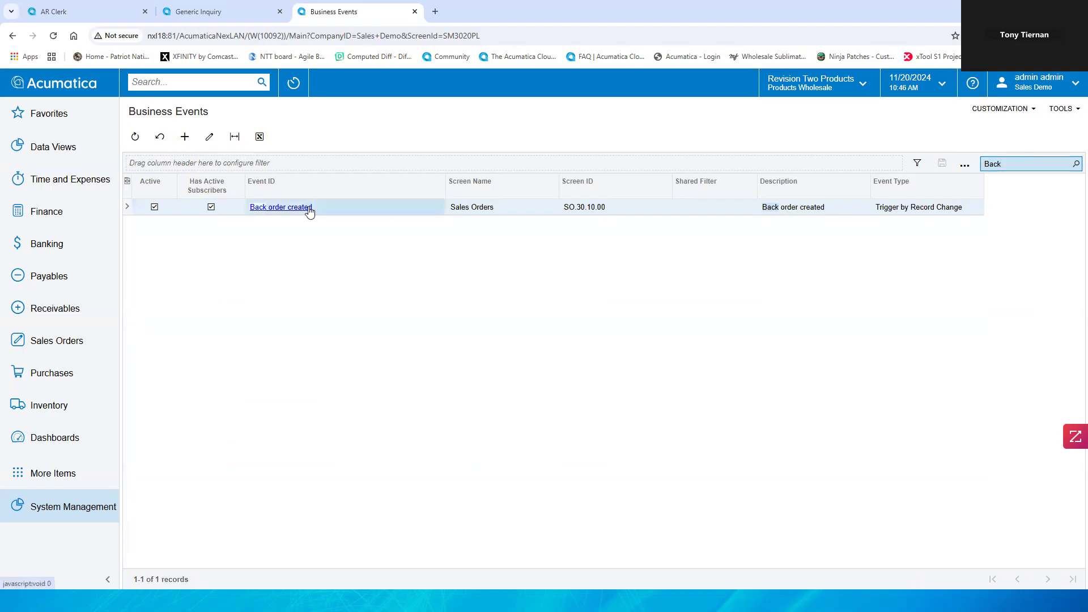
{"action": "left_click", "coordinate": [310, 207]}
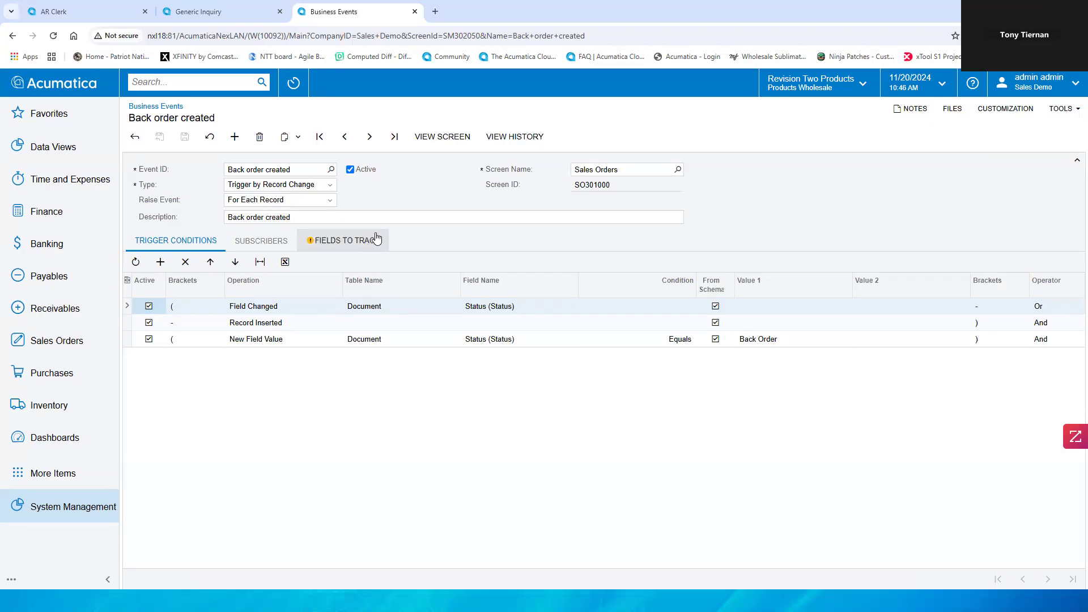
Step: Review the event's Type and Raise Event options and trigger conditions, then open its subscribers
{"action": "left_click", "coordinate": [330, 187]}
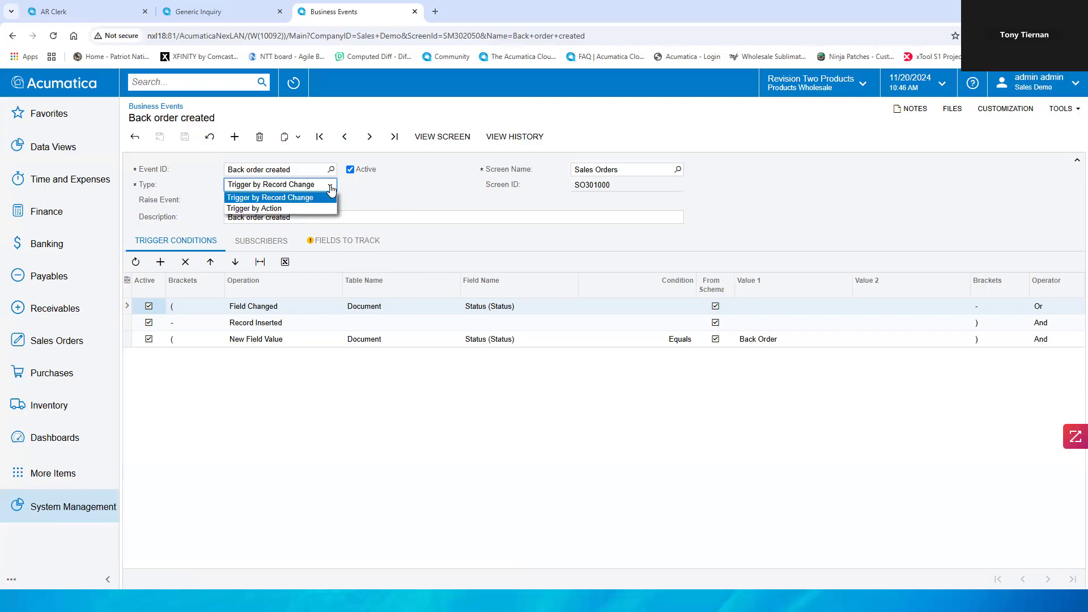
{"action": "left_click", "coordinate": [330, 188]}
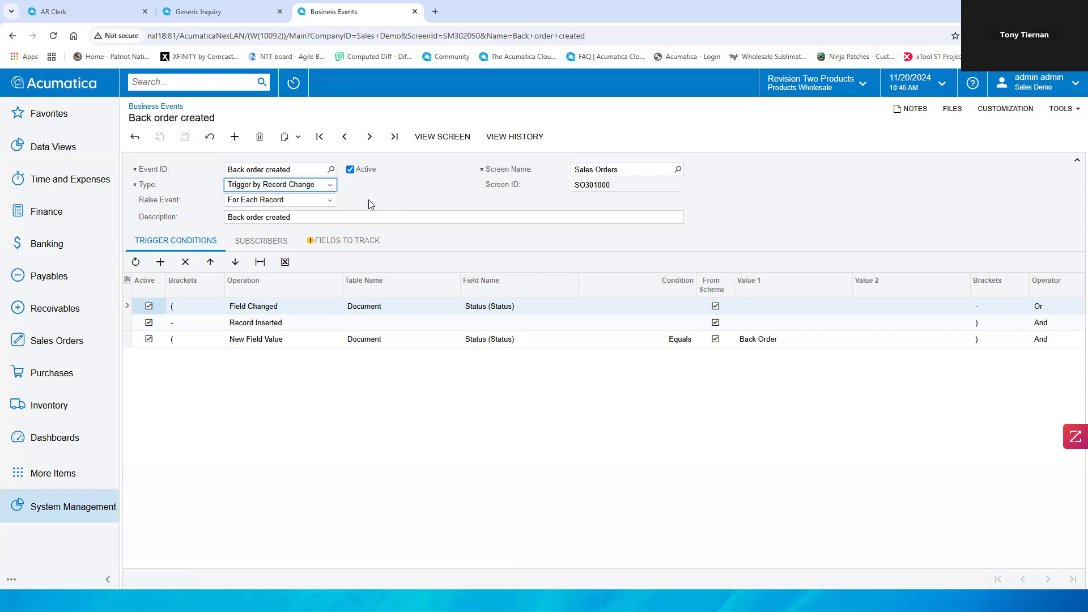
{"action": "left_click", "coordinate": [330, 204]}
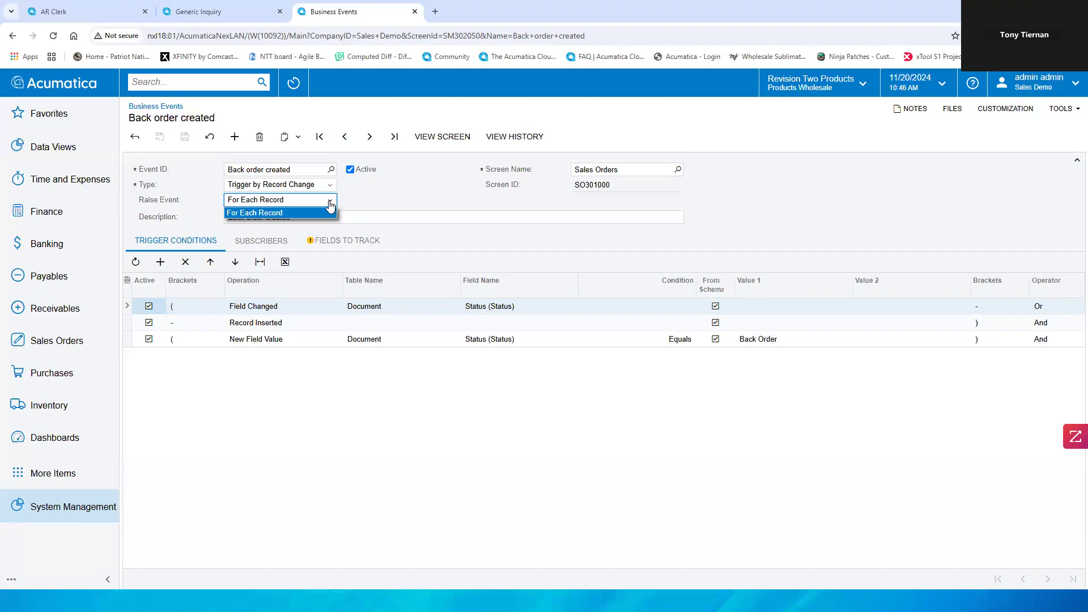
{"action": "left_click", "coordinate": [331, 212]}
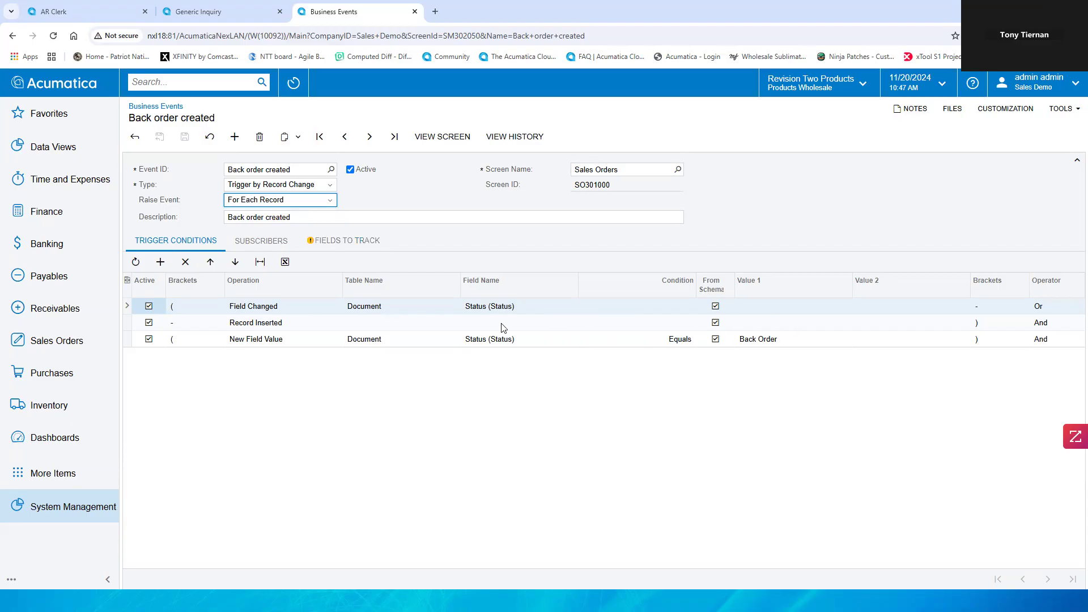
{"action": "left_click", "coordinate": [269, 243]}
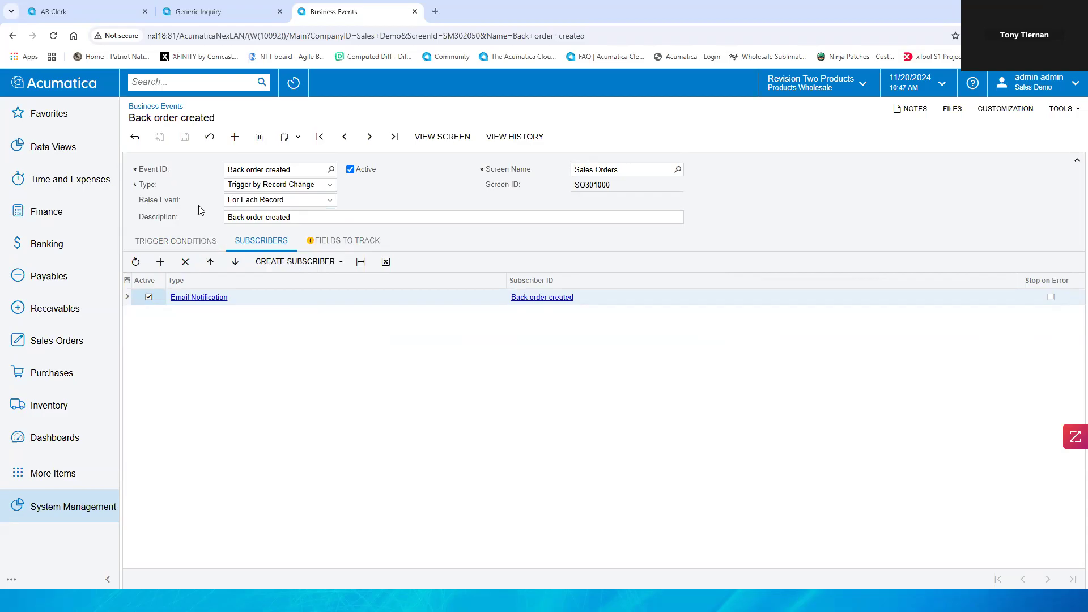
Step: Open the Email Notification subscriber's template and review its attached reports, send-by events and message
{"action": "left_click", "coordinate": [220, 302]}
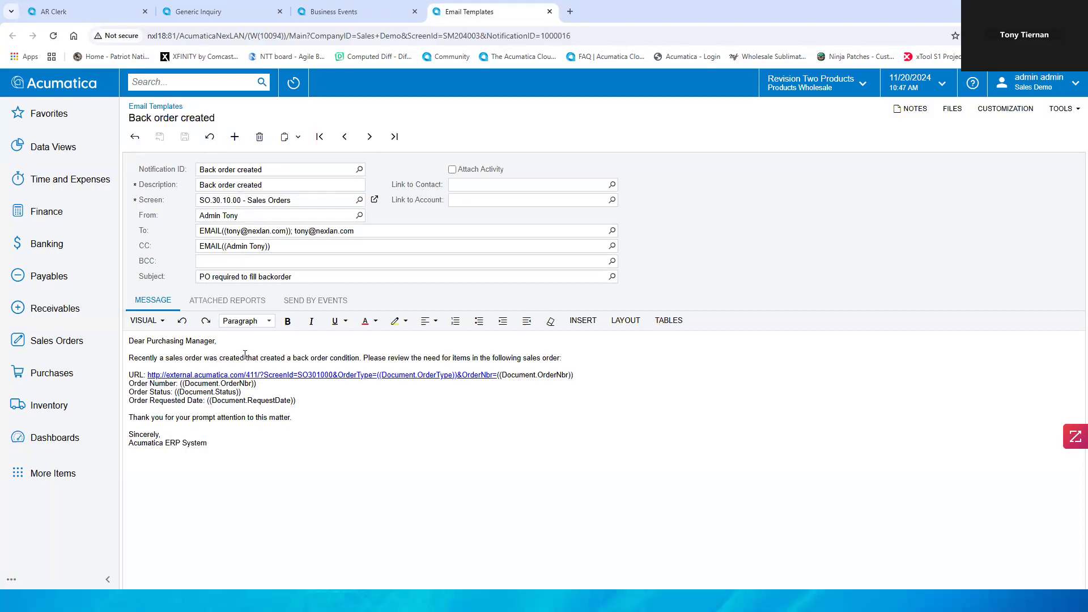
{"action": "left_click", "coordinate": [227, 302]}
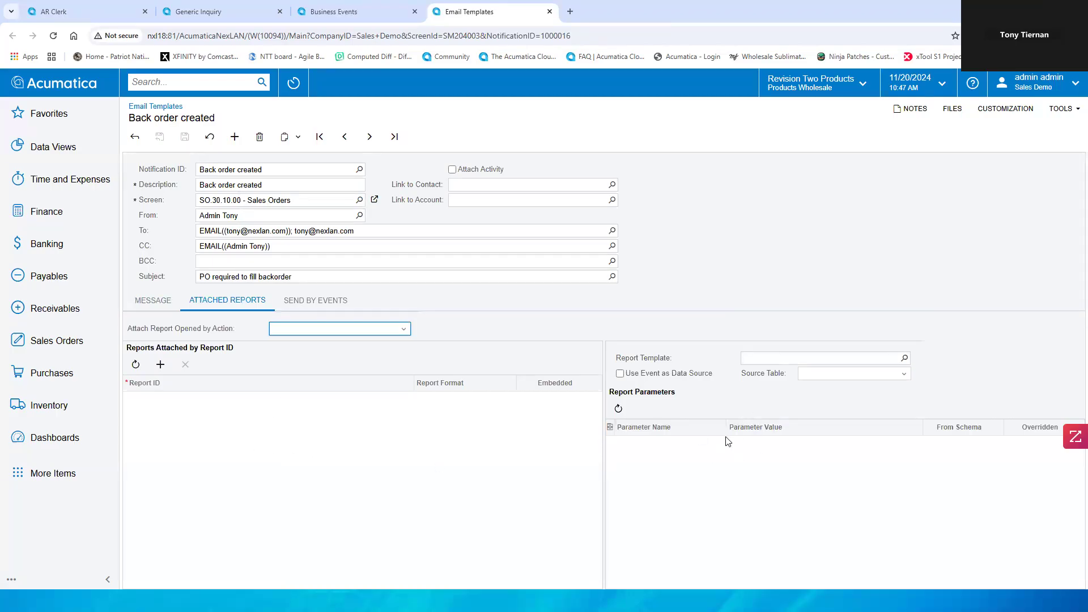
{"action": "left_click", "coordinate": [318, 300]}
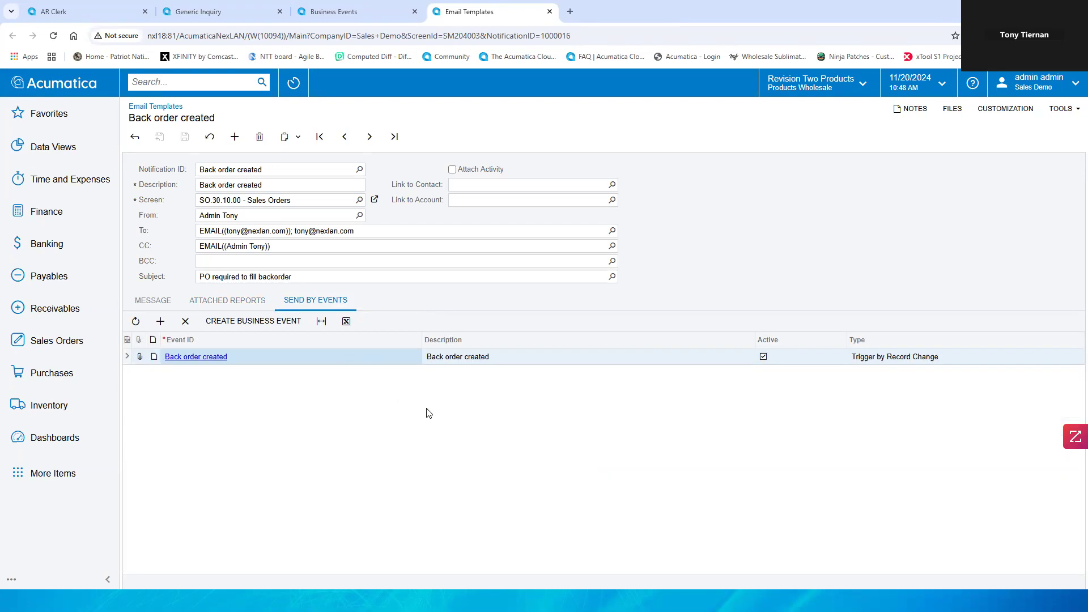
{"action": "left_click", "coordinate": [162, 302]}
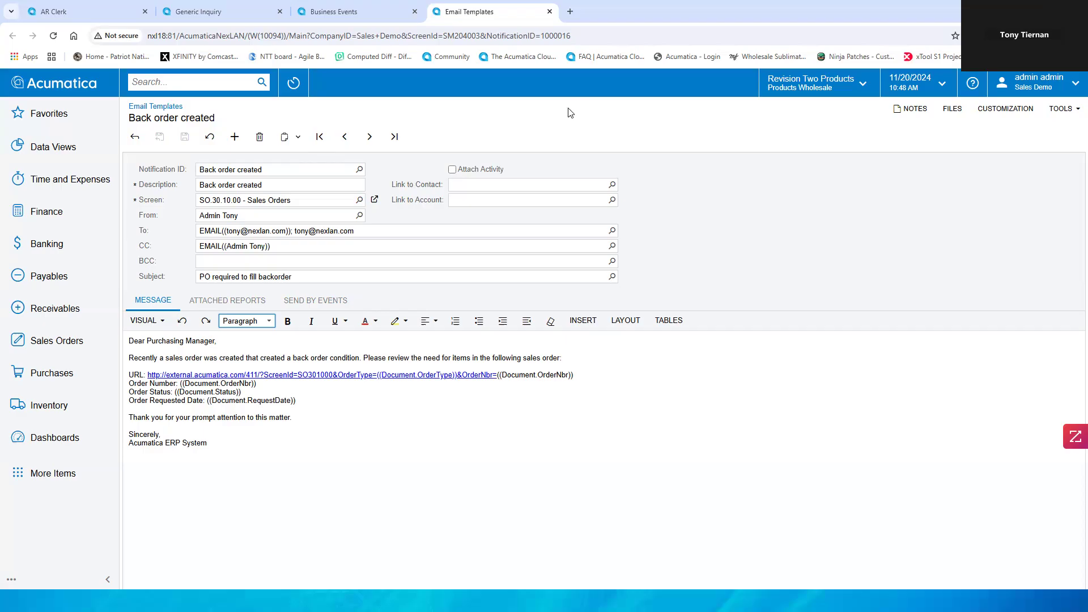
Step: Search the site for 000294 and view the transaction results
{"action": "left_click", "coordinate": [219, 83]}
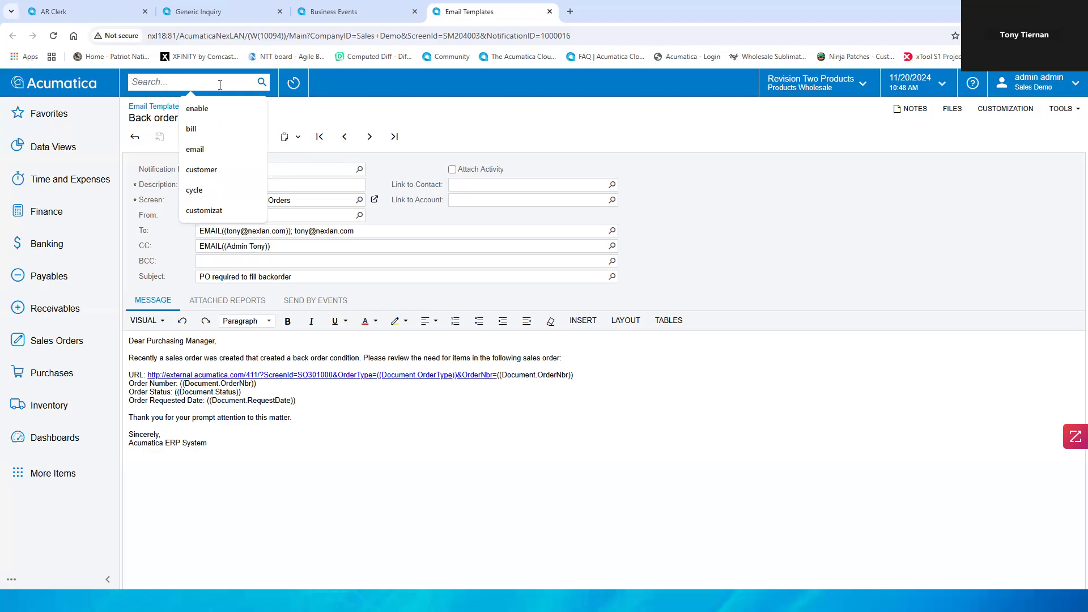
{"action": "type", "text": "000294"}
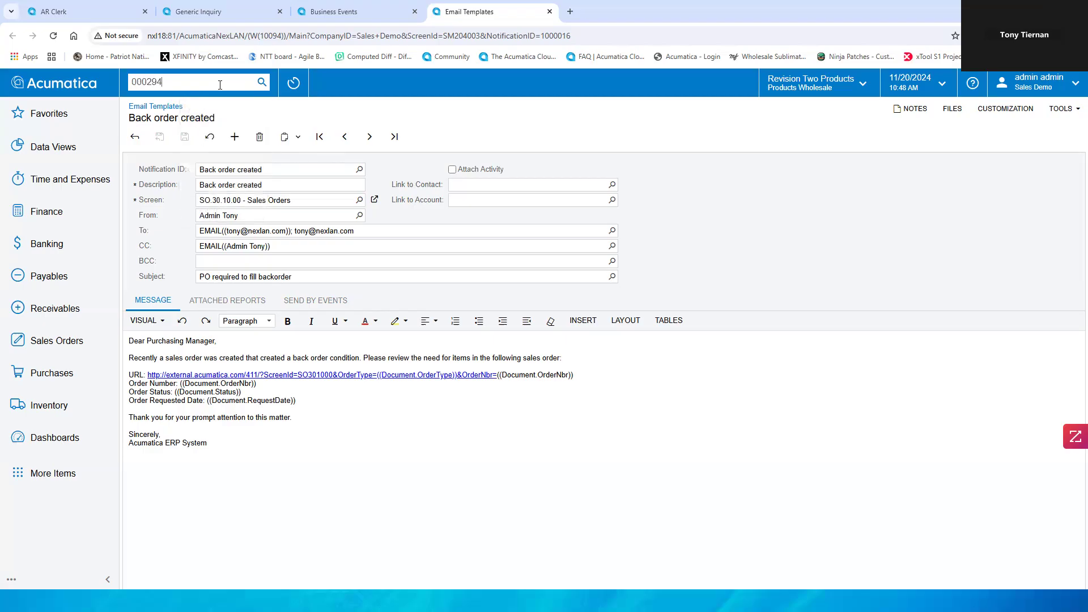
{"action": "key", "text": "Return"}
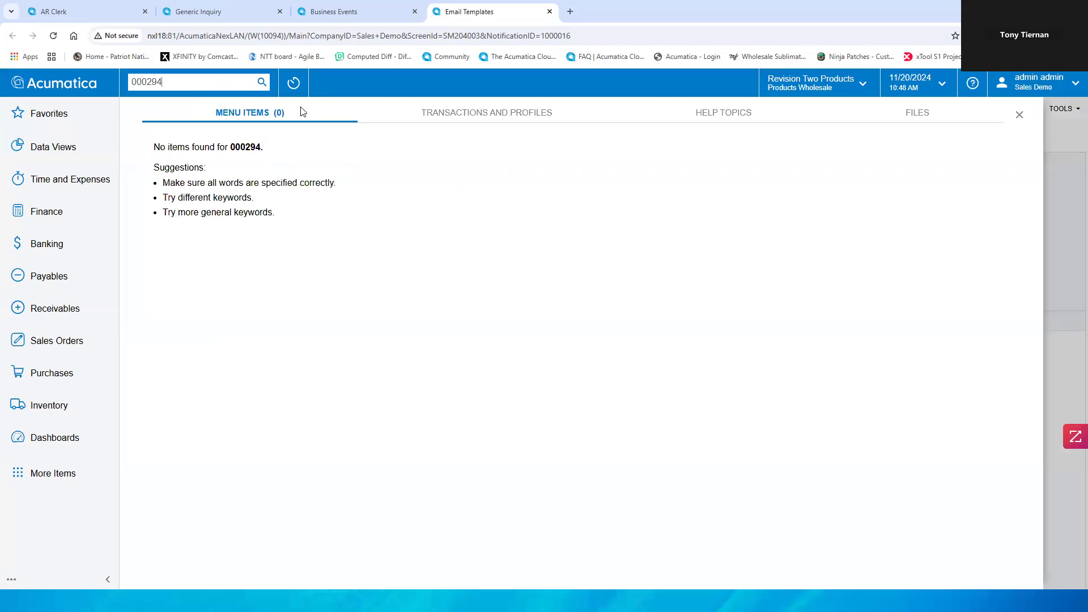
{"action": "left_click", "coordinate": [534, 112]}
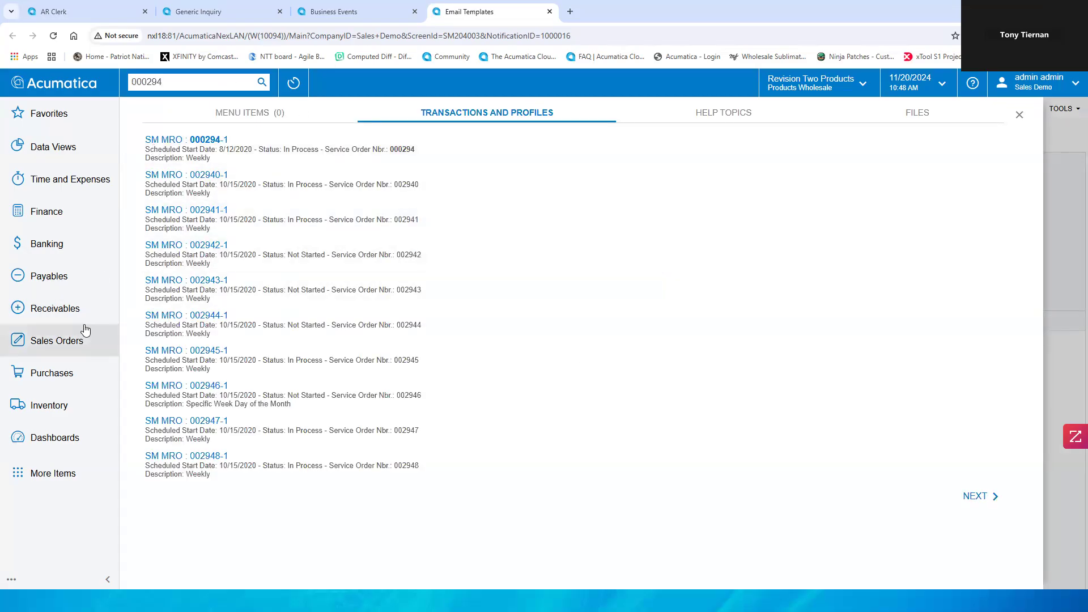
Step: Open the Sales Orders list, search for 000294, and open sales order SO 000294
{"action": "left_click", "coordinate": [73, 340]}
{"action": "left_click", "coordinate": [217, 272]}
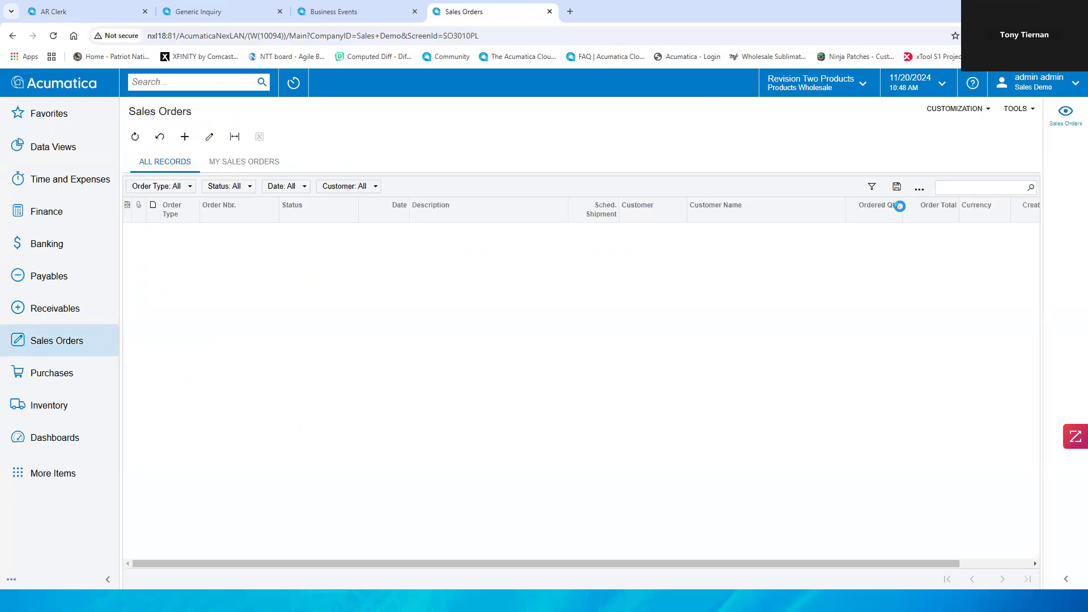
{"action": "left_click", "coordinate": [985, 189]}
{"action": "type", "text": "0002"}
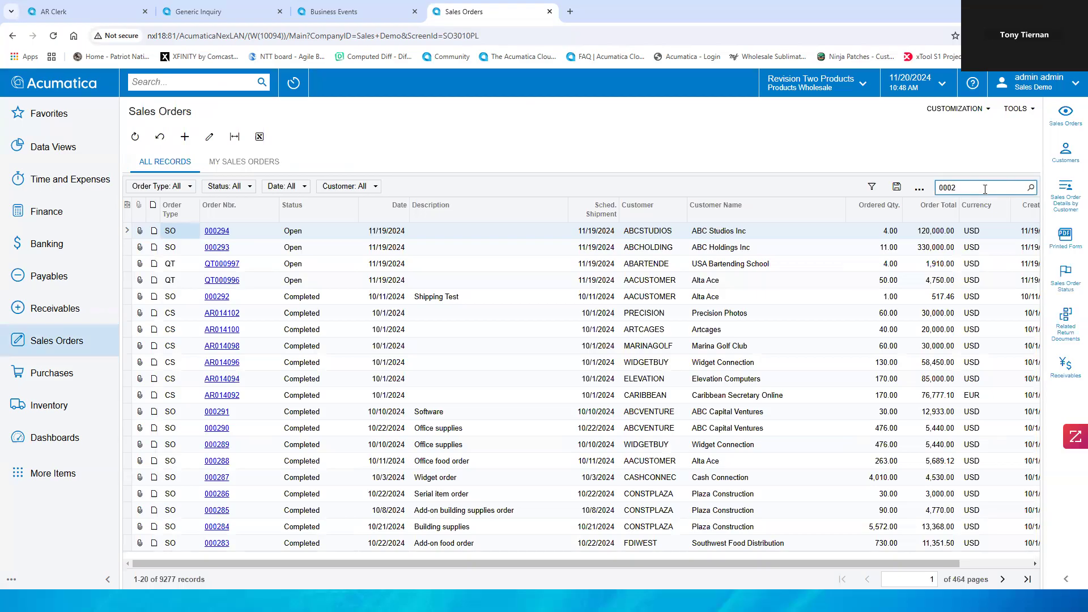
{"action": "type", "text": "94"}
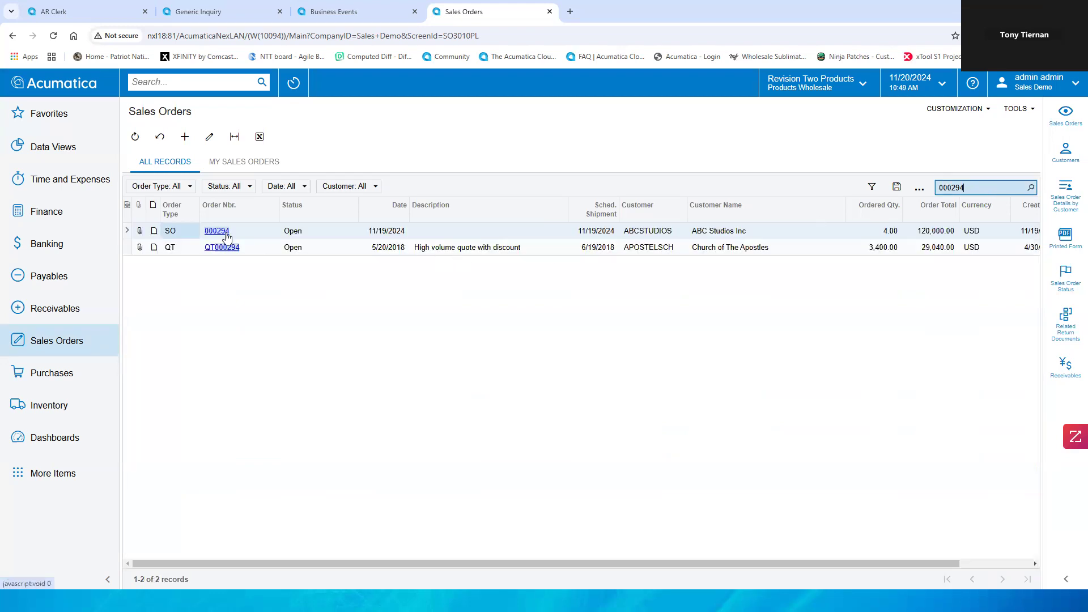
{"action": "left_click", "coordinate": [226, 237]}
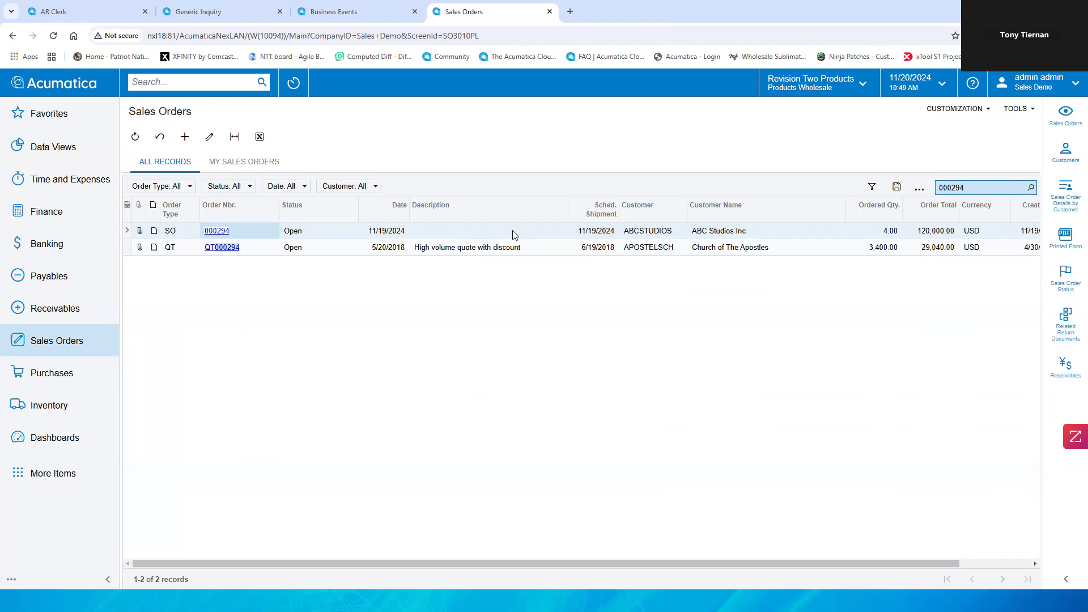
{"action": "double_click", "coordinate": [468, 235]}
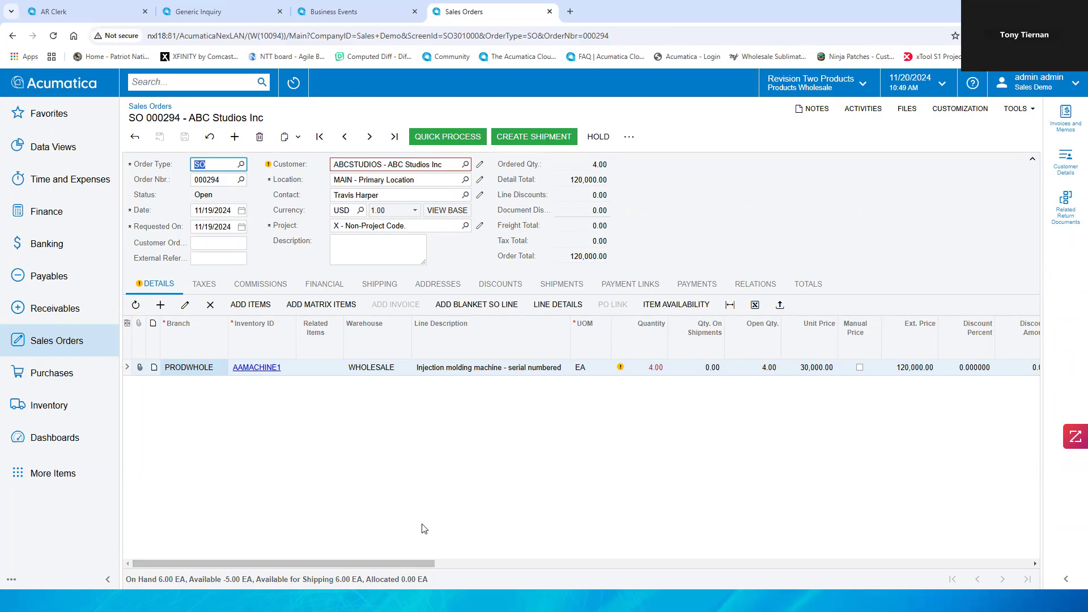
Step: Place sales order 000294 on back order
{"action": "mouse_move", "coordinate": [621, 368]}
{"action": "left_click", "coordinate": [629, 140]}
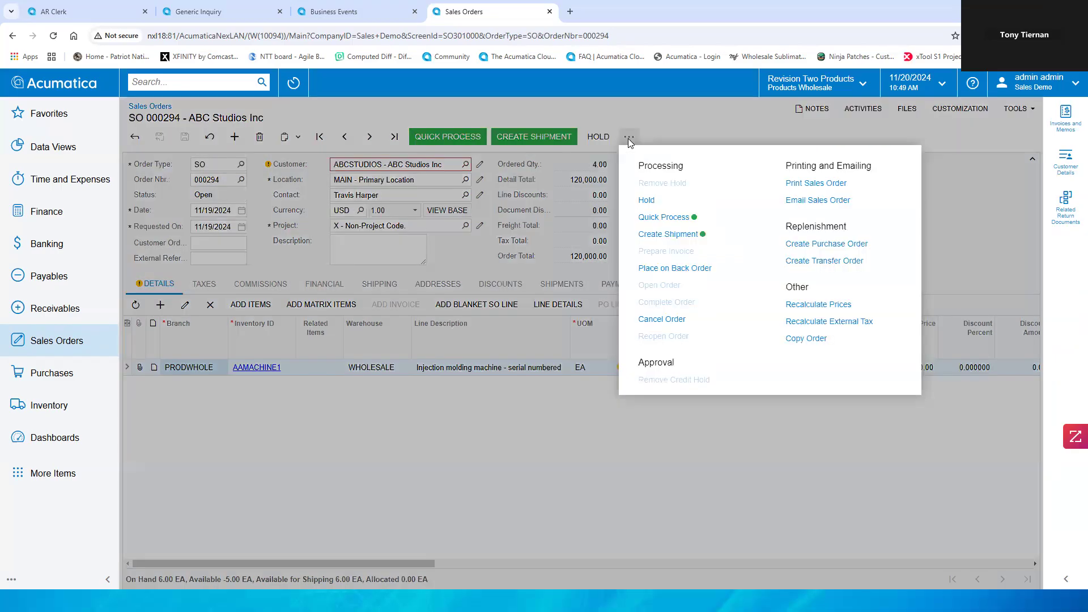
{"action": "left_click", "coordinate": [699, 270]}
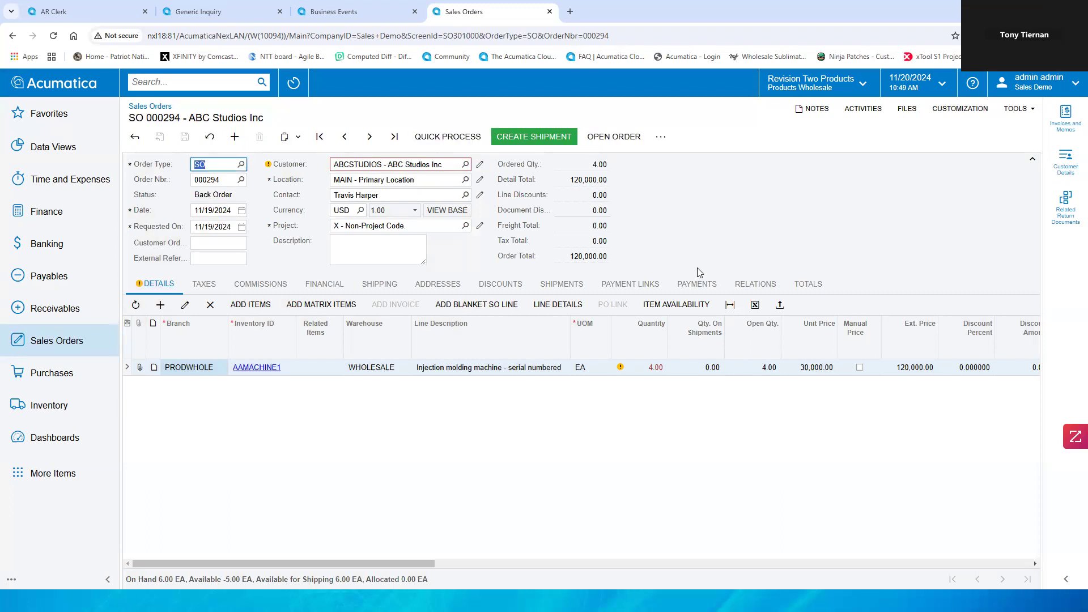
{"action": "left_click", "coordinate": [685, 191]}
{"action": "left_click", "coordinate": [661, 138]}
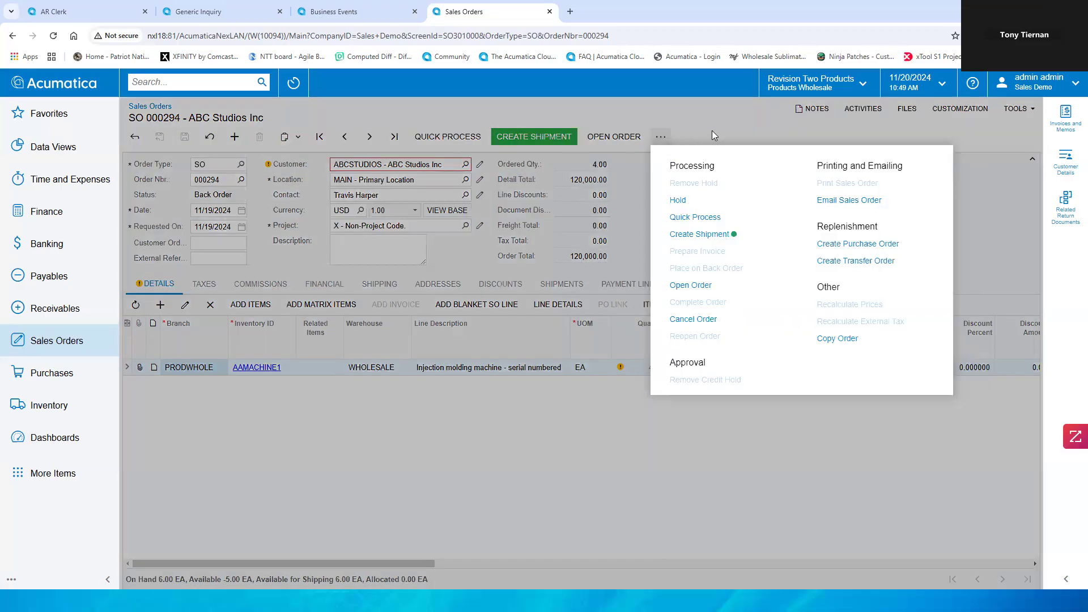
{"action": "left_click", "coordinate": [738, 132]}
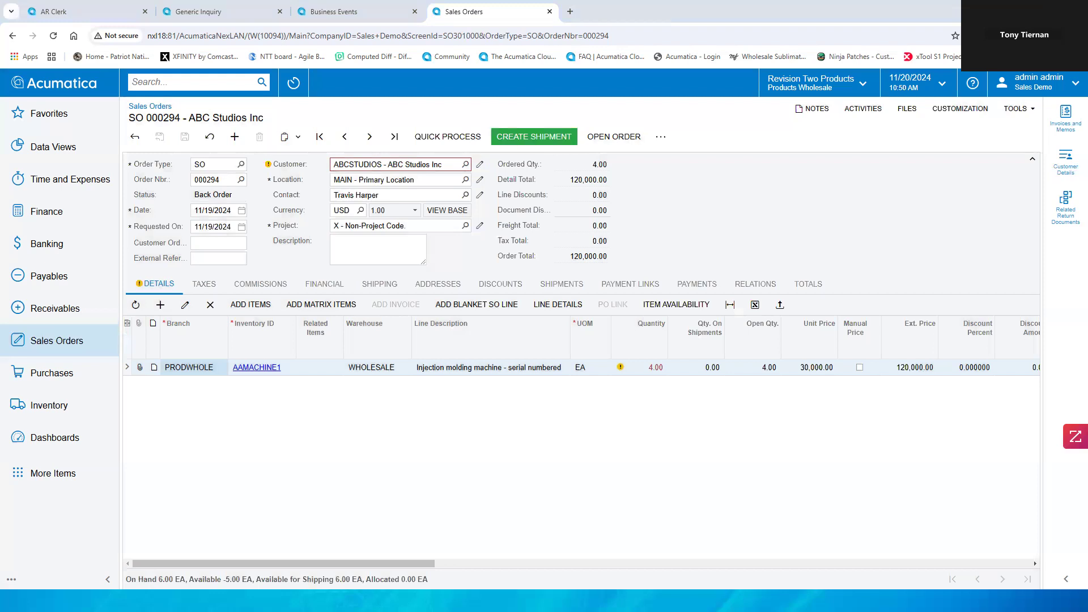
{"action": "left_click", "coordinate": [570, 11]}
{"action": "left_click", "coordinate": [526, 37]}
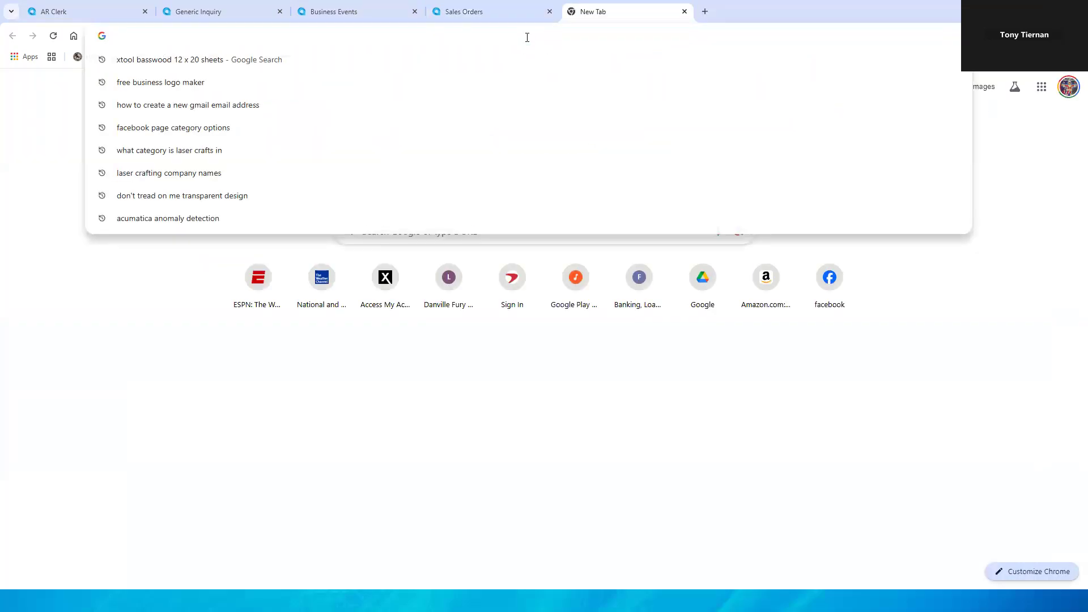
{"action": "type", "text": "Eve"}
{"action": "key", "text": "BackSpace"}
{"action": "key", "text": "BackSpace"}
{"action": "key", "text": "BackSpace"}
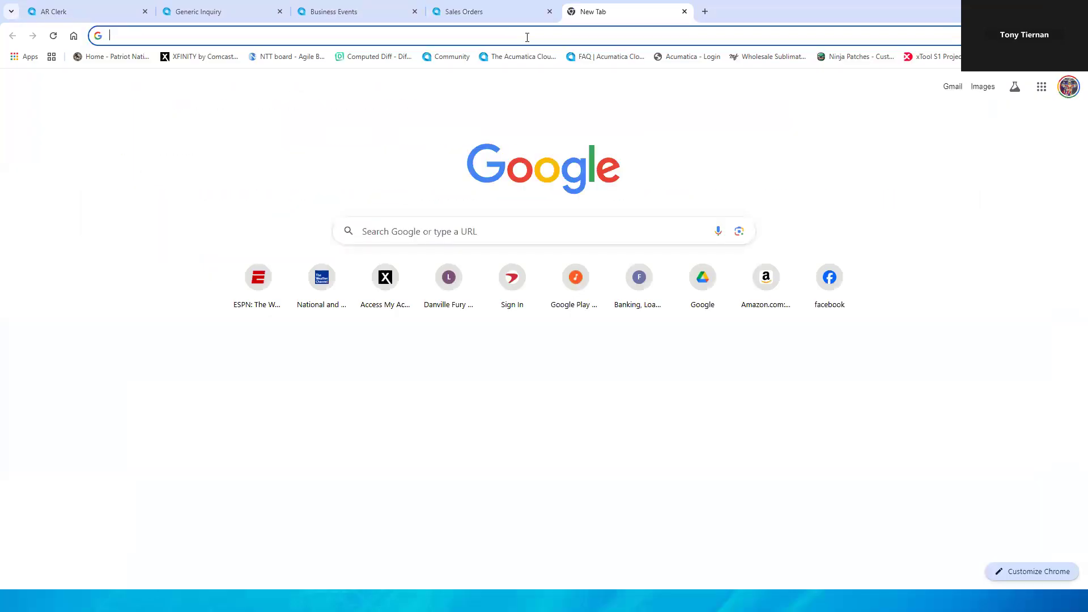
{"action": "left_click", "coordinate": [685, 11]}
Step: Search for Email, open Emails Pending Processing, and filter by the user's own email account
{"action": "left_click", "coordinate": [178, 85]}
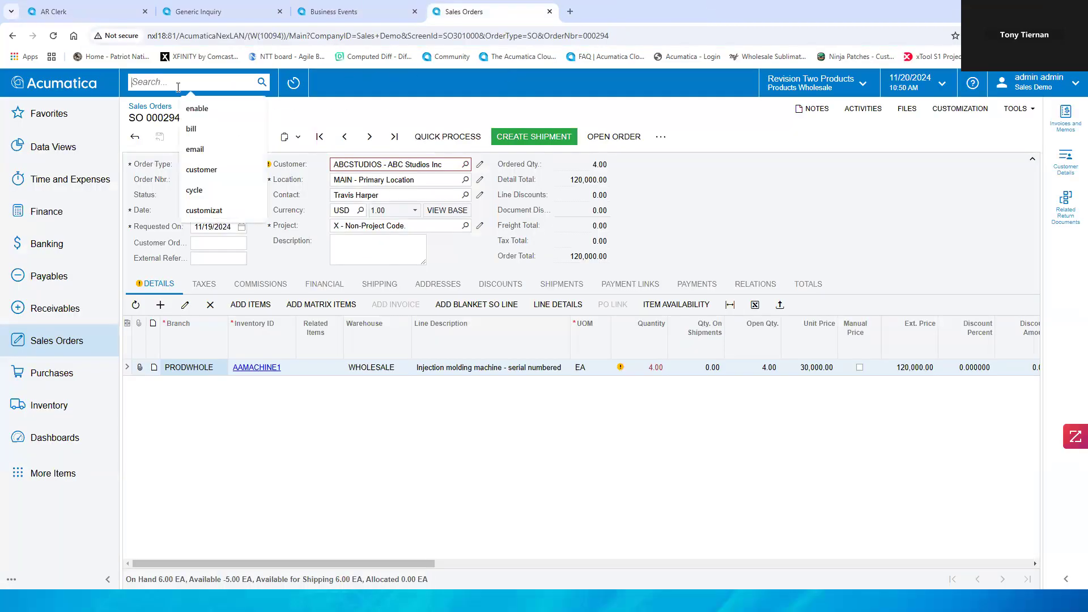
{"action": "type", "text": "Email"}
{"action": "key", "text": "Return"}
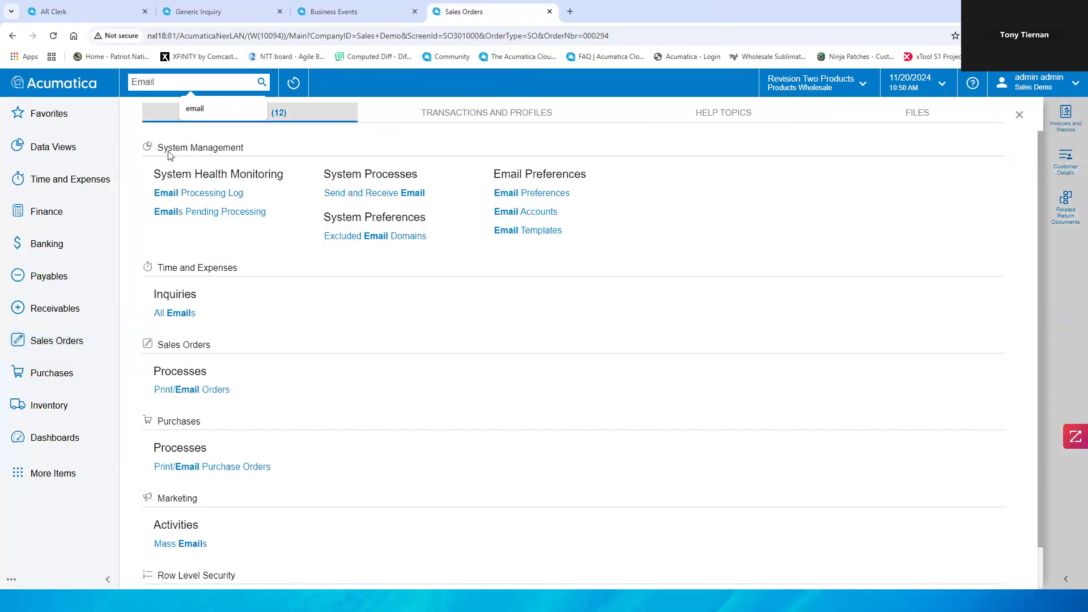
{"action": "left_click", "coordinate": [234, 215]}
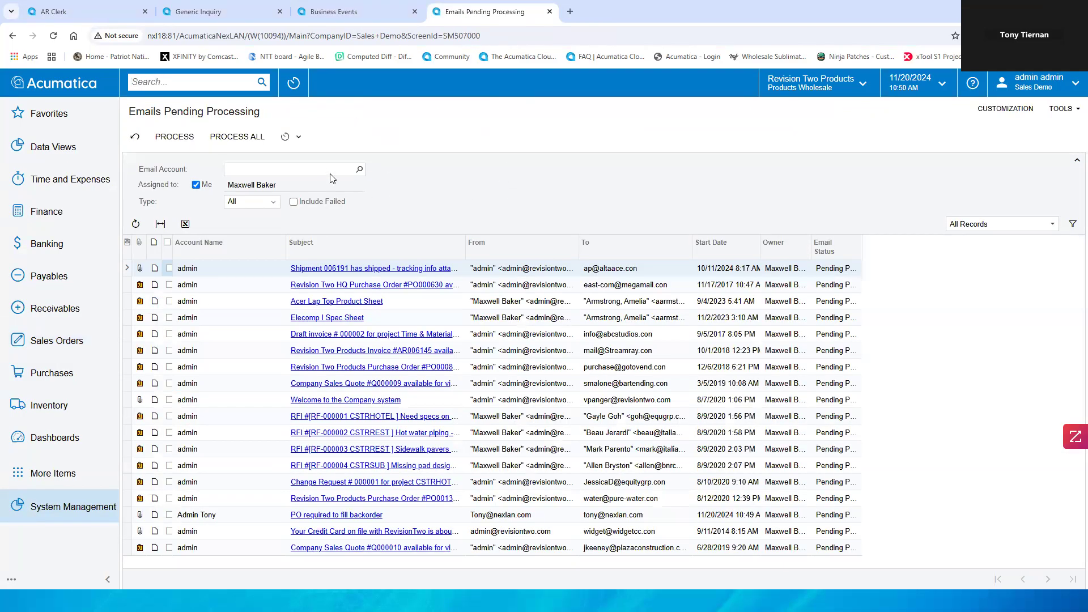
{"action": "left_click", "coordinate": [359, 169]}
{"action": "double_click", "coordinate": [297, 266]}
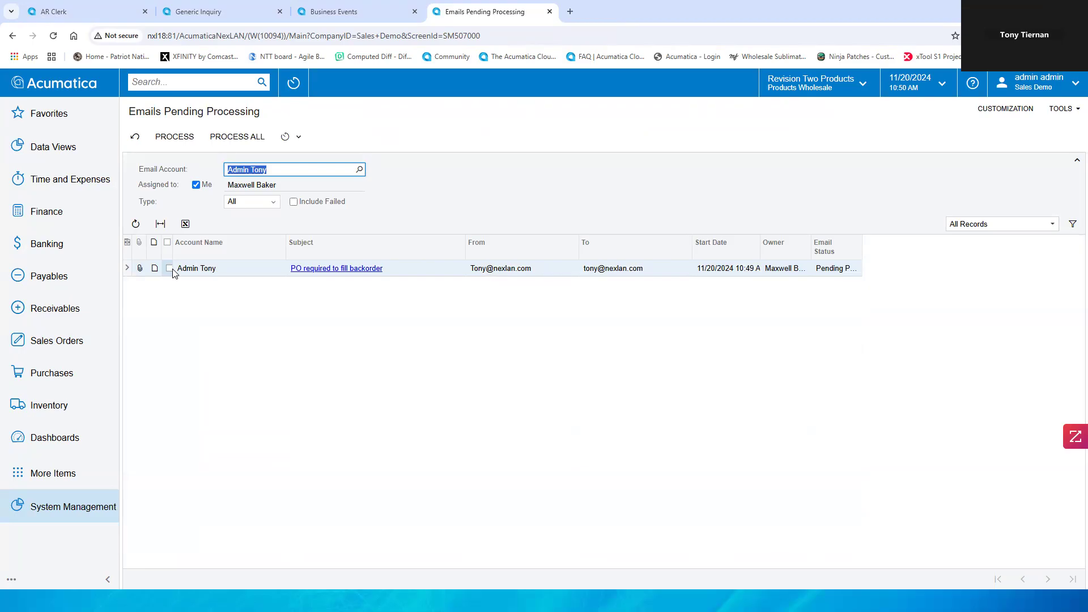
Step: Process the pending back order notification email, then review the delivered message in the mail client and close it
{"action": "left_click", "coordinate": [169, 269]}
{"action": "left_click", "coordinate": [183, 142]}
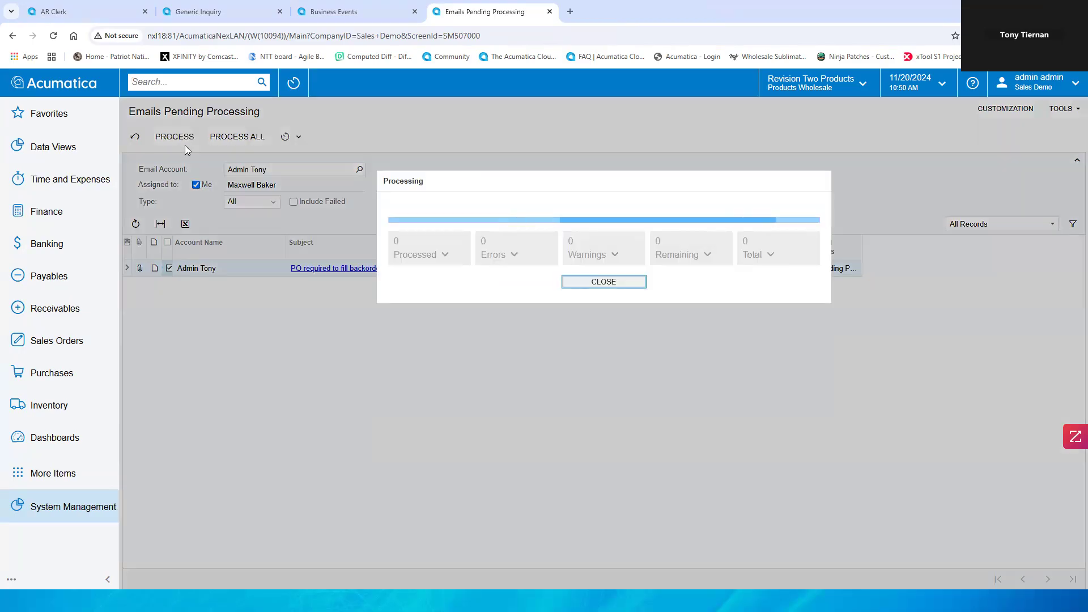
{"action": "left_click", "coordinate": [586, 283]}
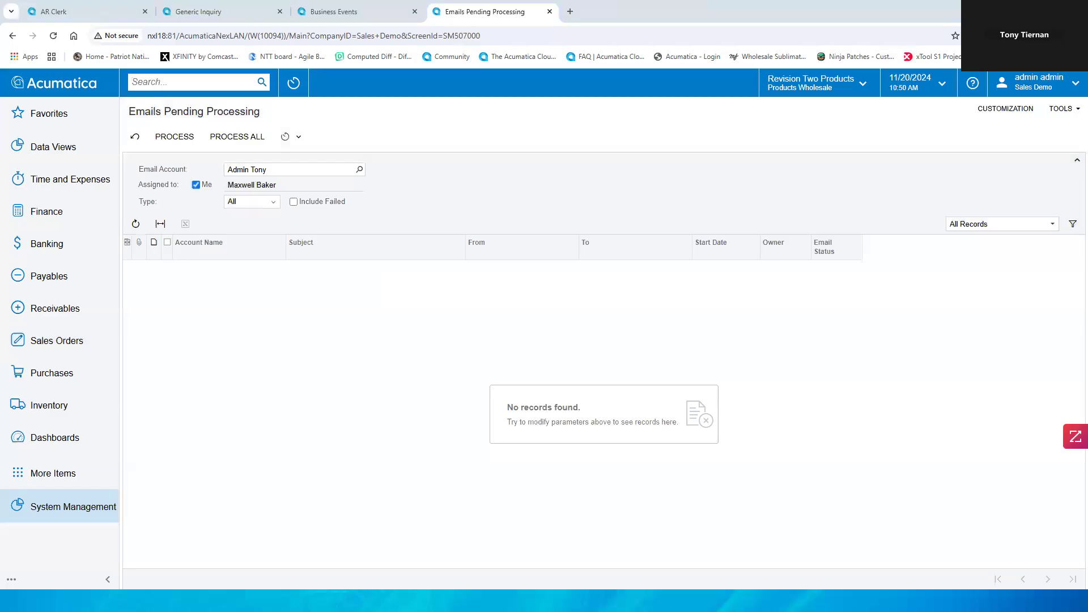
{"action": "key", "text": "alt+Tab"}
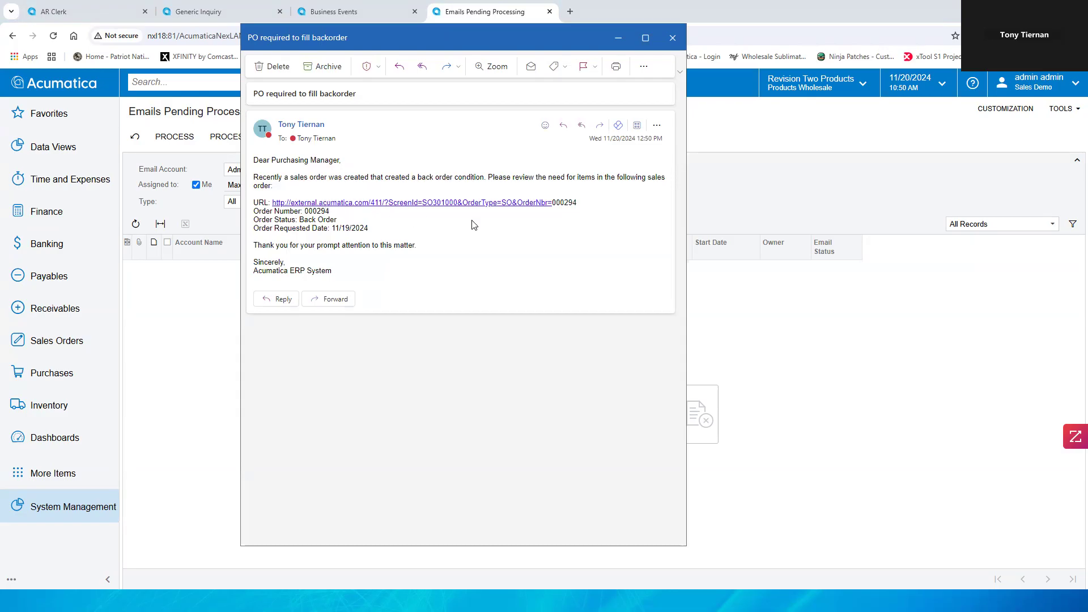
{"action": "left_click", "coordinate": [673, 38]}
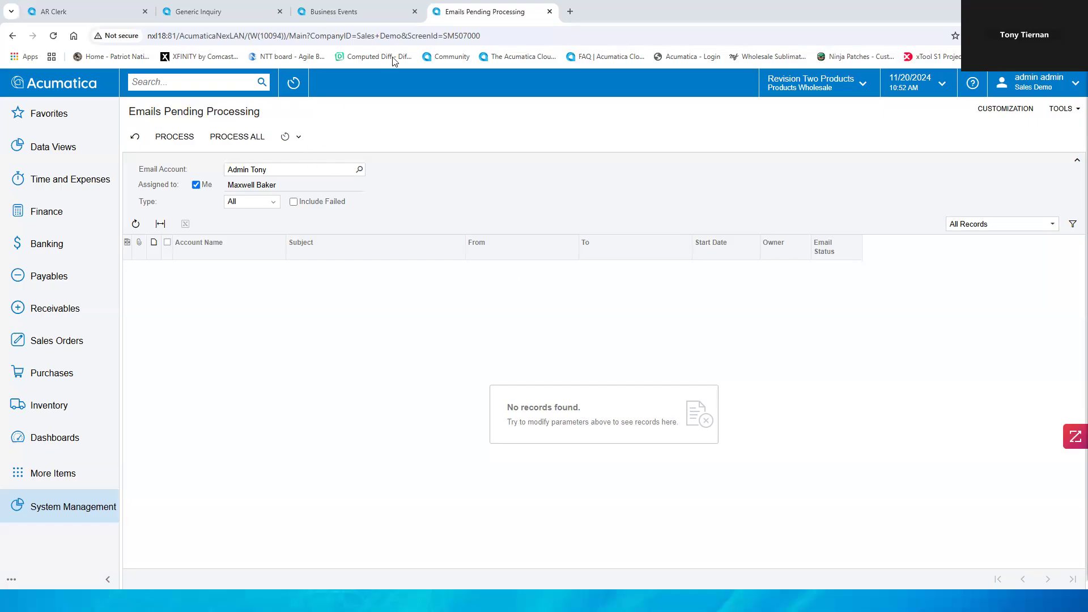
Step: Close the Emails Pending Processing and Business Events tabs and open Incoming Documents by searching for incoming
{"action": "left_click", "coordinate": [549, 11]}
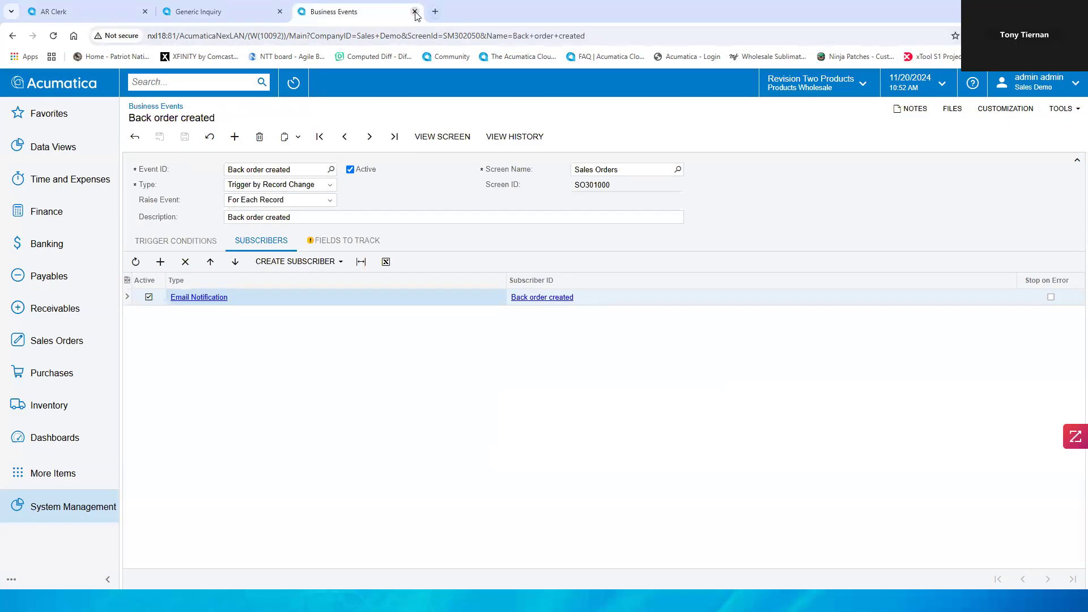
{"action": "left_click", "coordinate": [414, 11]}
{"action": "left_click", "coordinate": [220, 84]}
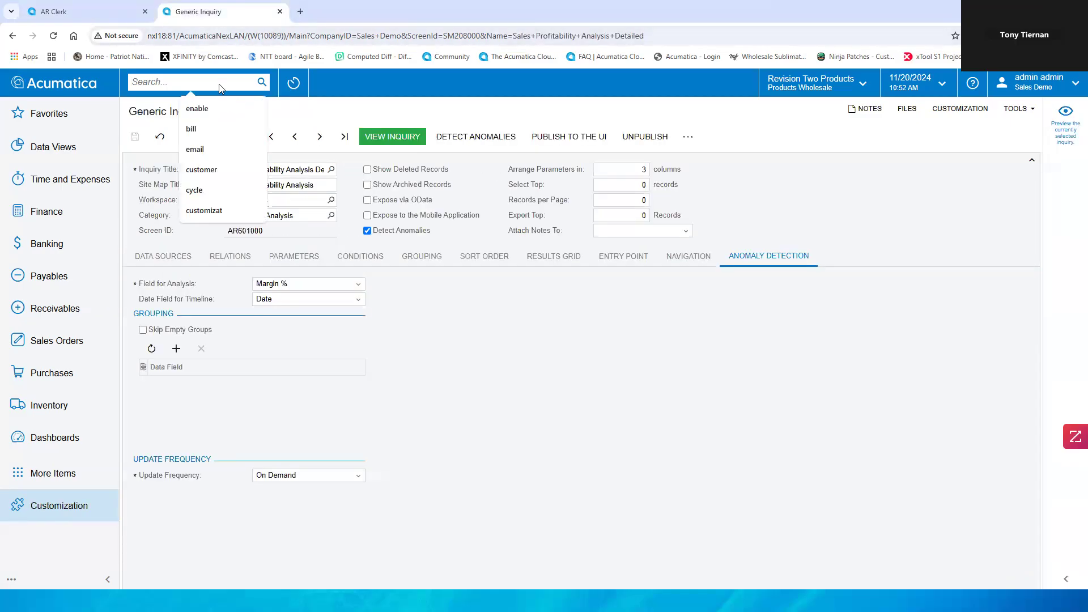
{"action": "type", "text": "AP"}
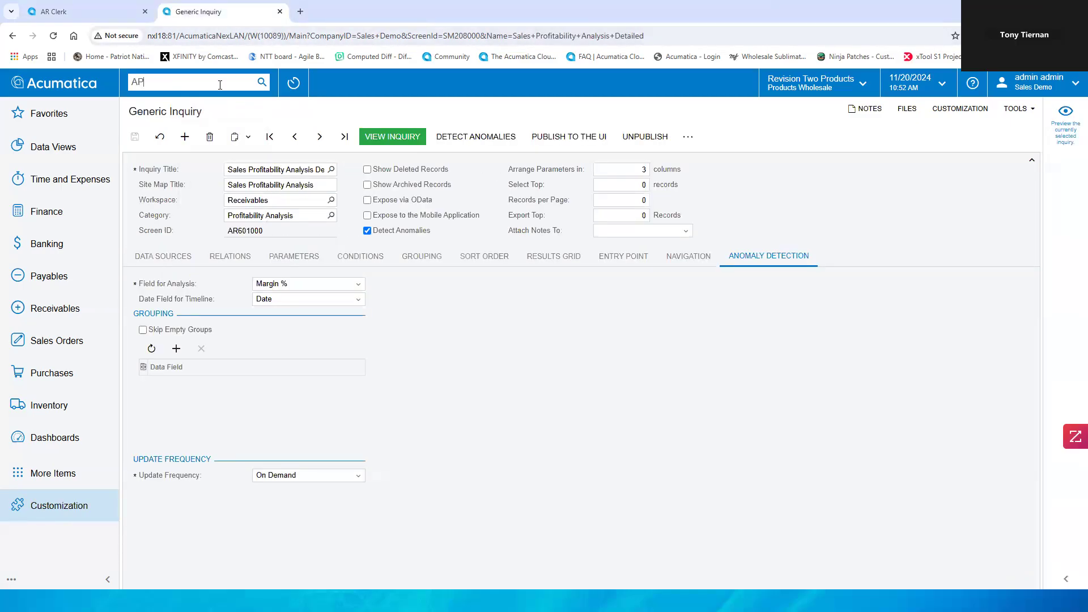
{"action": "key", "text": "BackSpace"}
{"action": "key", "text": "BackSpace"}
{"action": "type", "text": "in"}
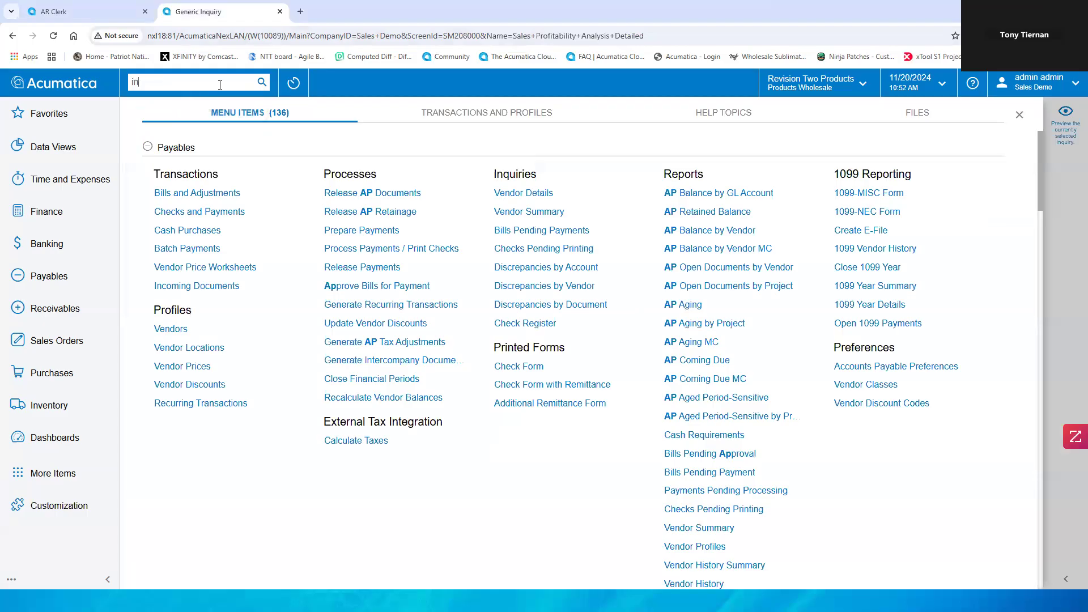
{"action": "type", "text": "coming"}
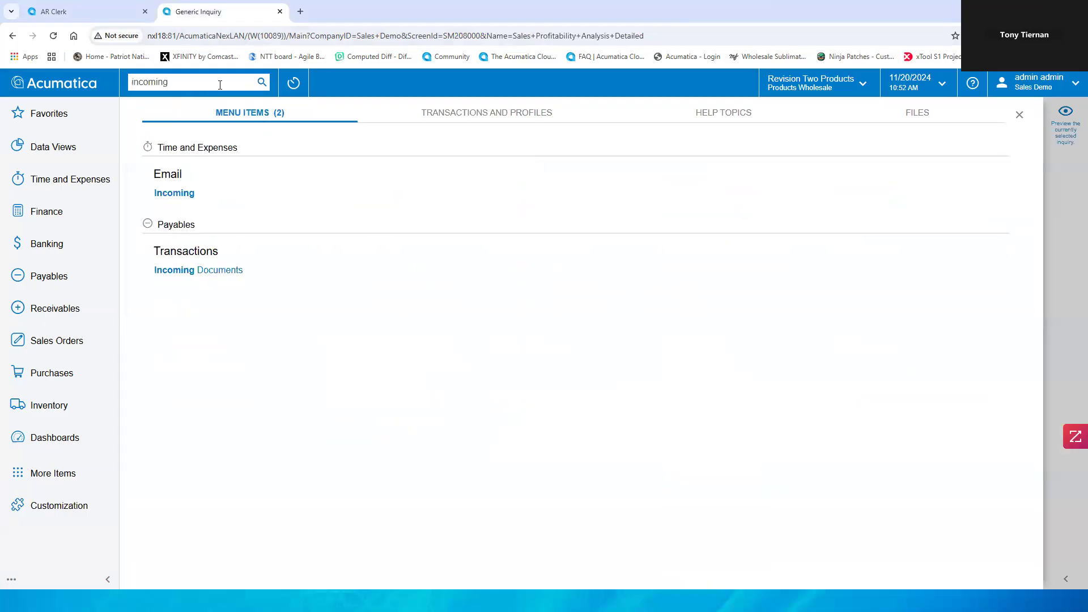
{"action": "left_click", "coordinate": [215, 271]}
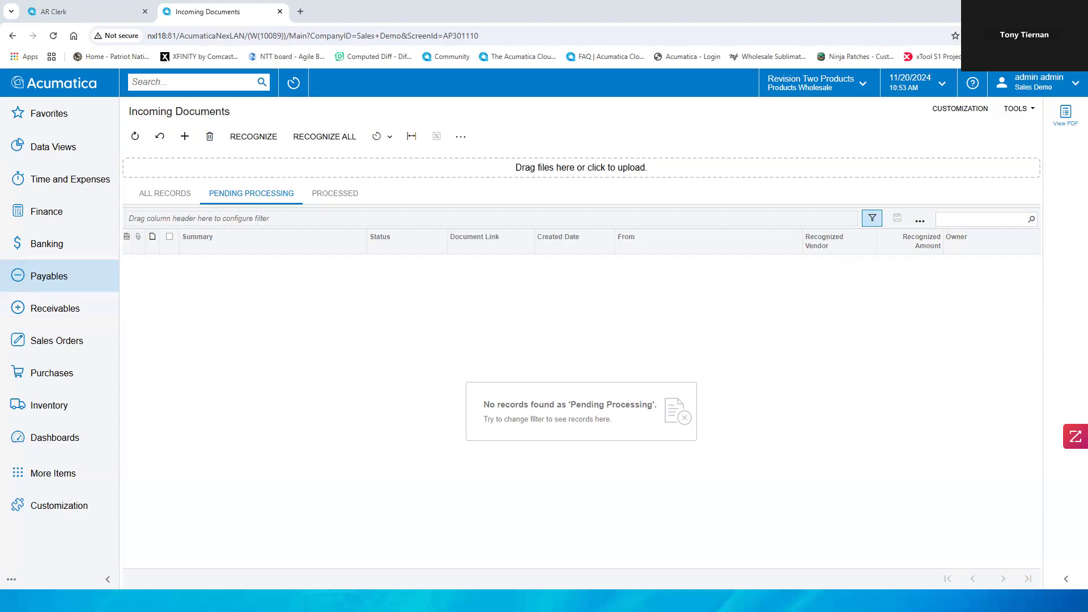
Step: Upload GotoVendor_bill_PO_stock.pdf to Incoming Documents, open it, and run Recognize on it
{"action": "left_click_drag", "start_coordinate": [1087, 420], "coordinate": [684, 359]}
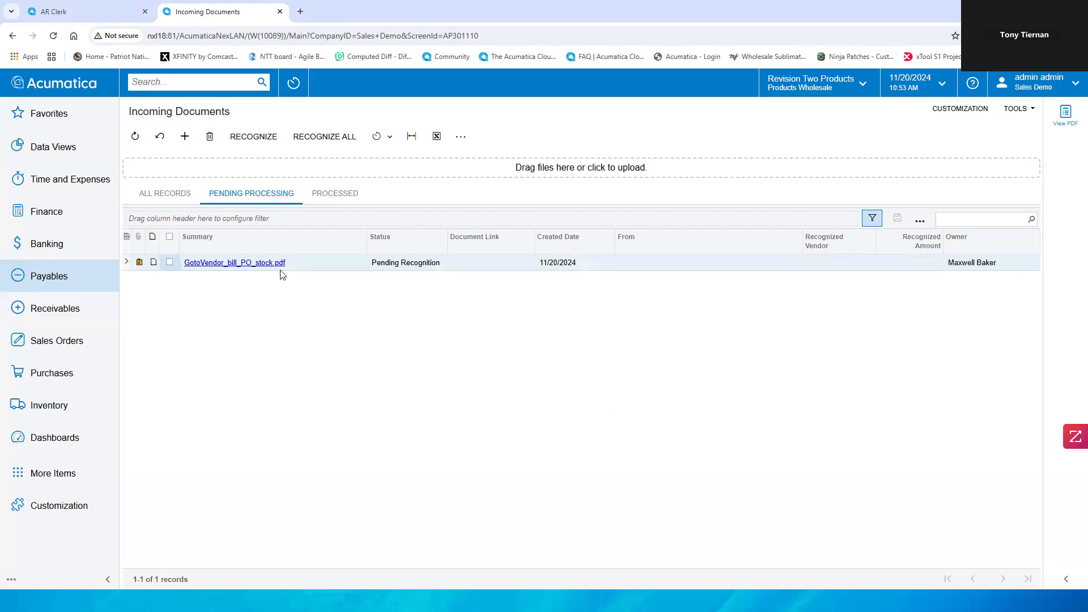
{"action": "left_click", "coordinate": [260, 263]}
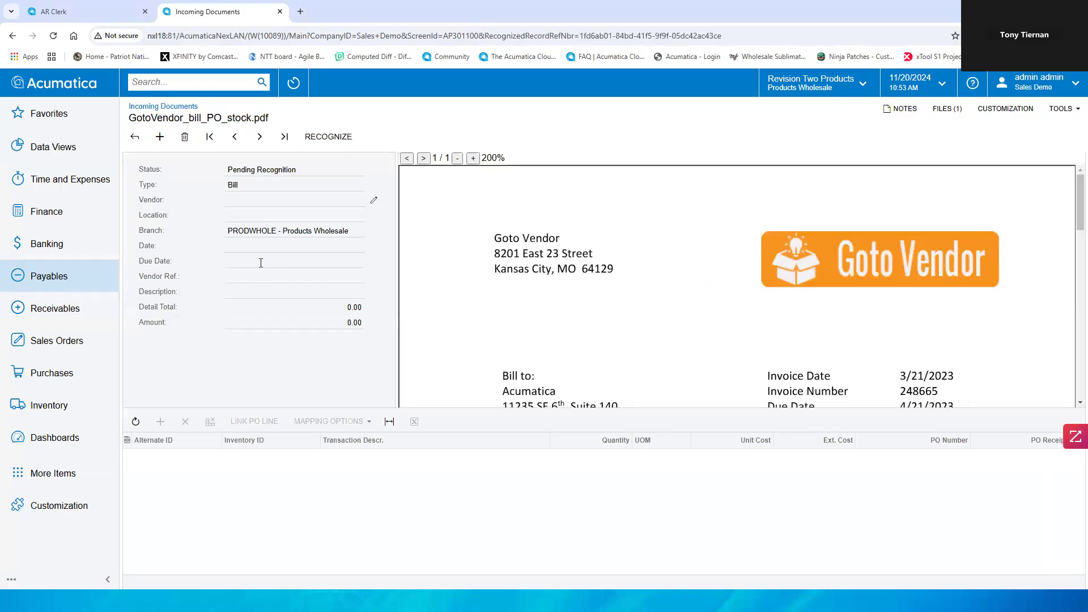
{"action": "left_click", "coordinate": [337, 141]}
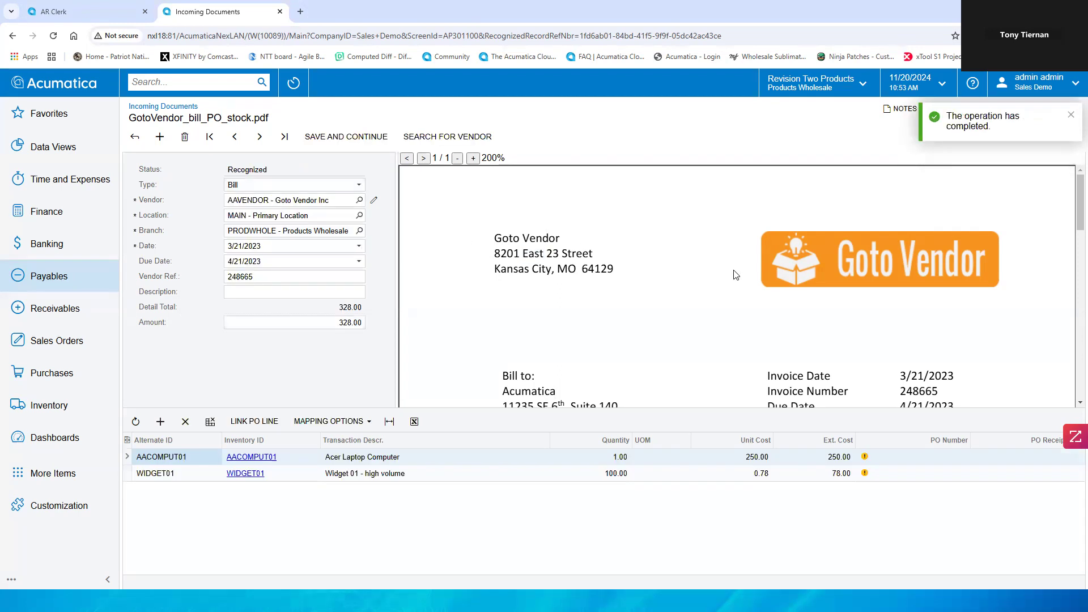
Step: Review the recognized bill fields and lines against the vendor invoice PDF
{"action": "scroll", "coordinate": [734, 274], "scroll_direction": "down", "scroll_amount": 5}
{"action": "scroll", "coordinate": [735, 275], "scroll_direction": "up", "scroll_amount": 3}
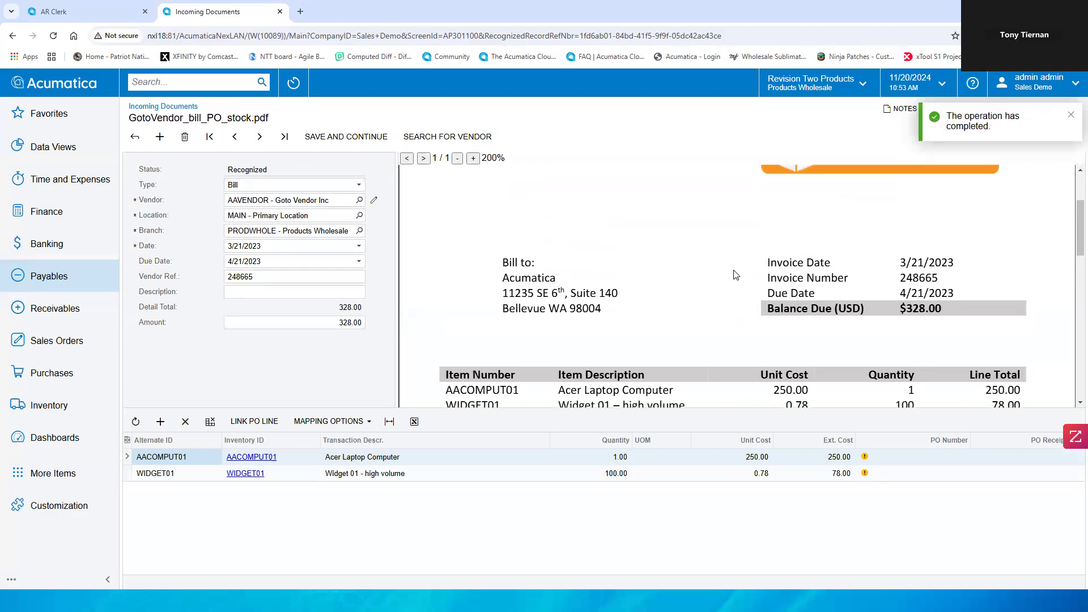
{"action": "scroll", "coordinate": [736, 275], "scroll_direction": "down", "scroll_amount": 1}
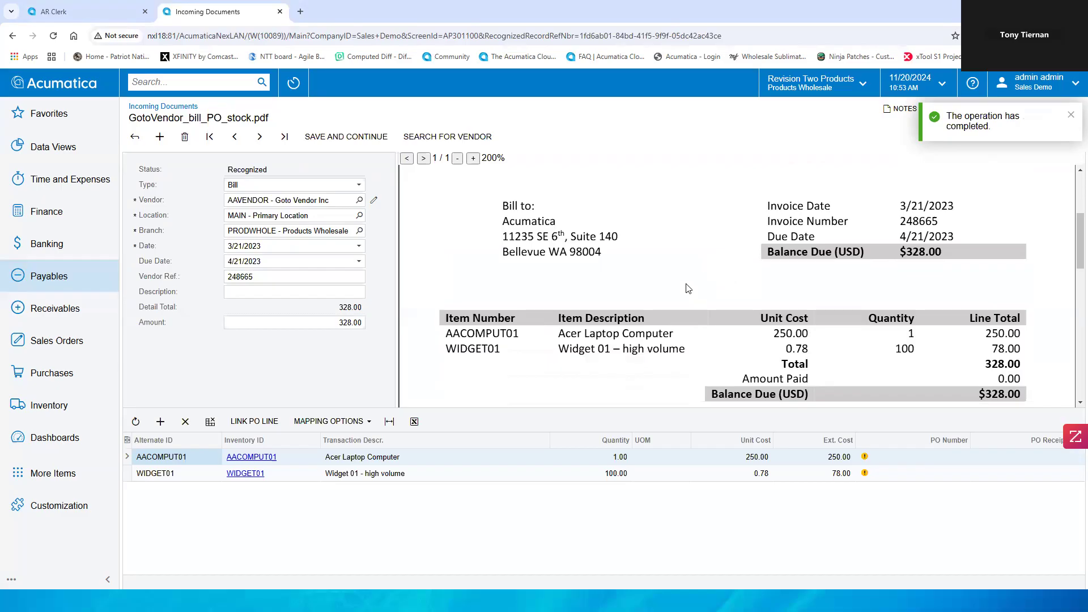
{"action": "scroll", "coordinate": [679, 299], "scroll_direction": "down", "scroll_amount": 3}
{"action": "scroll", "coordinate": [679, 299], "scroll_direction": "up", "scroll_amount": 3}
{"action": "scroll", "coordinate": [590, 286], "scroll_direction": "up", "scroll_amount": 3}
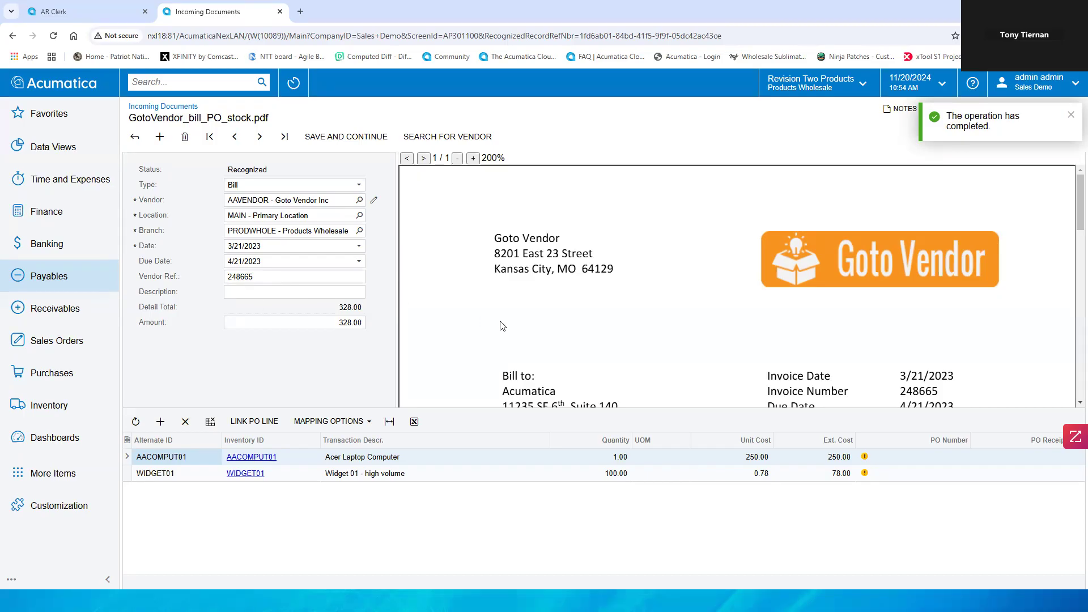
{"action": "scroll", "coordinate": [502, 325], "scroll_direction": "down", "scroll_amount": 3}
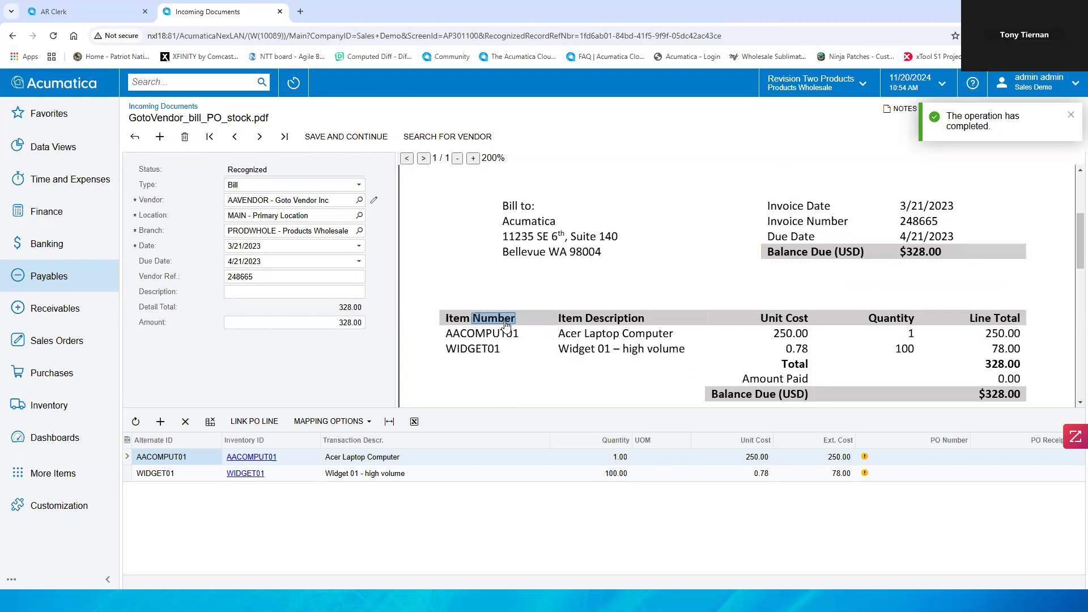
{"action": "scroll", "coordinate": [503, 325], "scroll_direction": "down", "scroll_amount": 2}
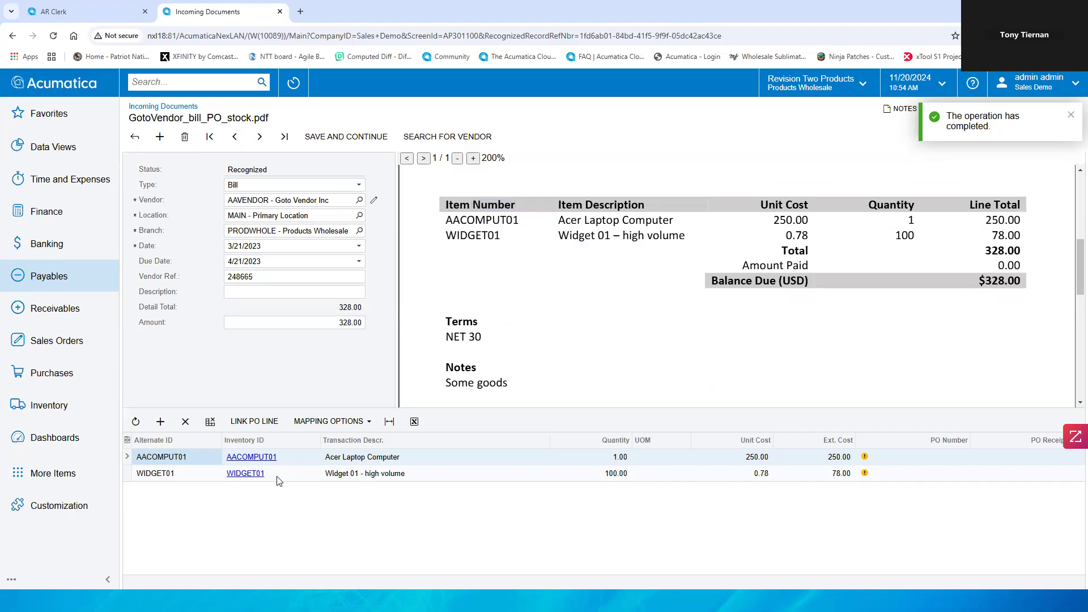
{"action": "scroll", "coordinate": [659, 368], "scroll_direction": "up", "scroll_amount": 5}
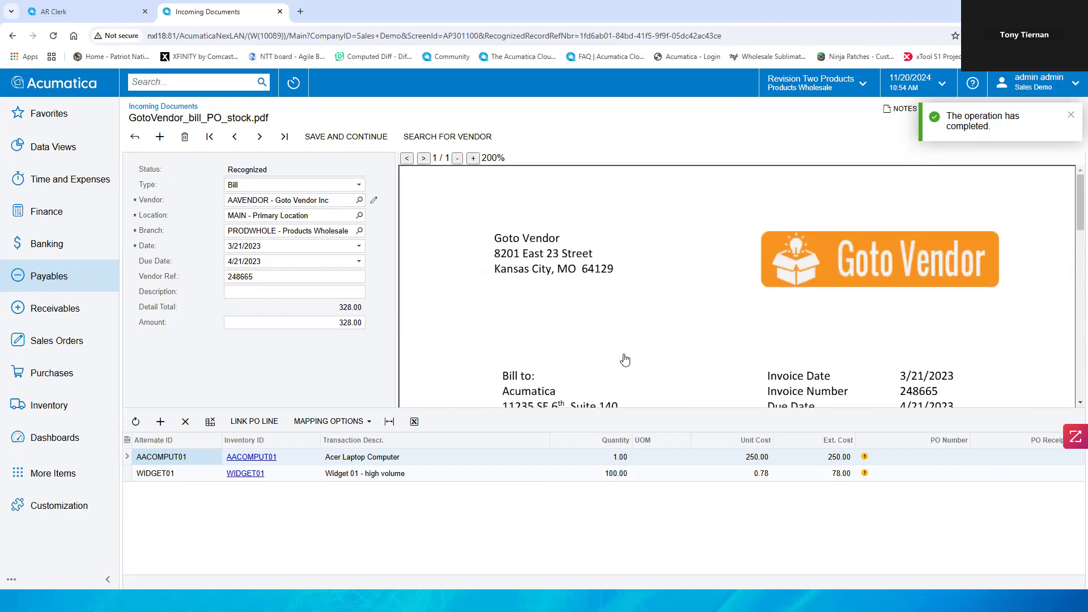
{"action": "scroll", "coordinate": [623, 360], "scroll_direction": "down", "scroll_amount": 1}
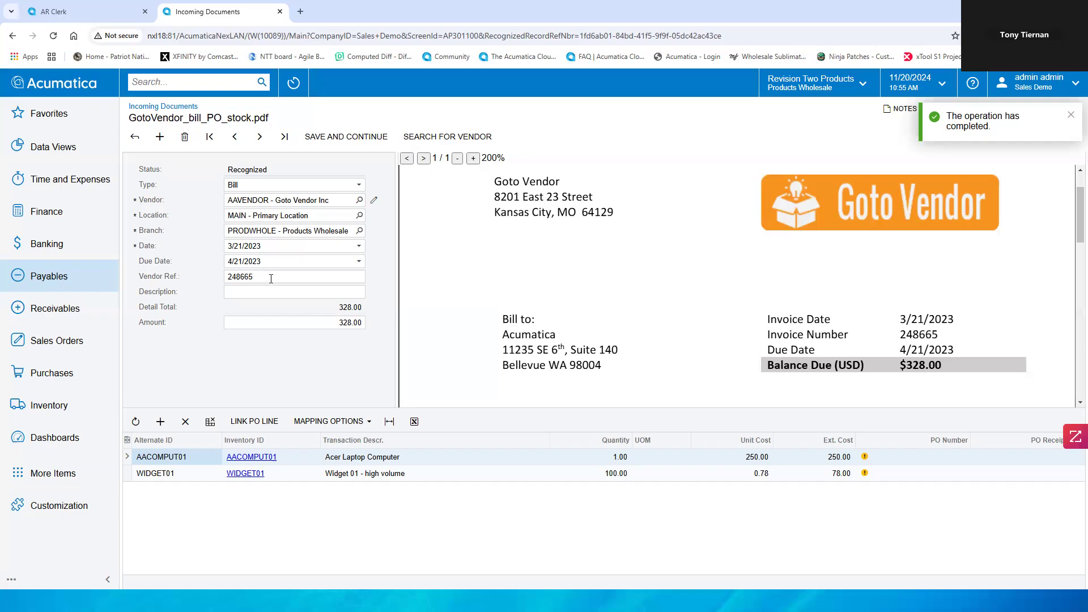
Step: Map the Vendor Ref and Amount fields by selecting values in the invoice PDF, ending with 328 and the balance due
{"action": "left_click", "coordinate": [270, 278]}
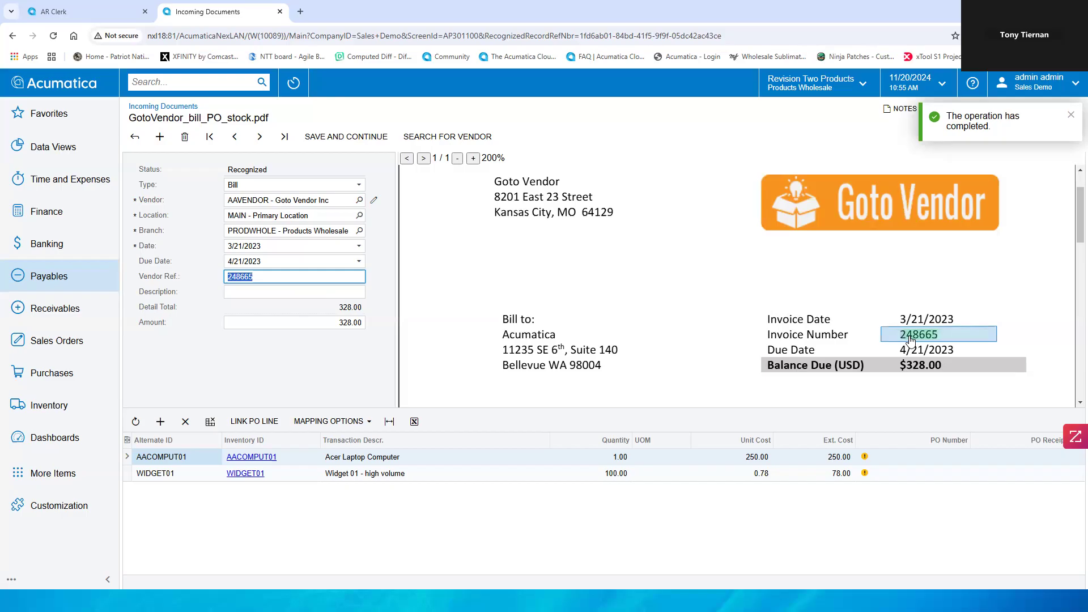
{"action": "scroll", "coordinate": [793, 329], "scroll_direction": "down", "scroll_amount": 1}
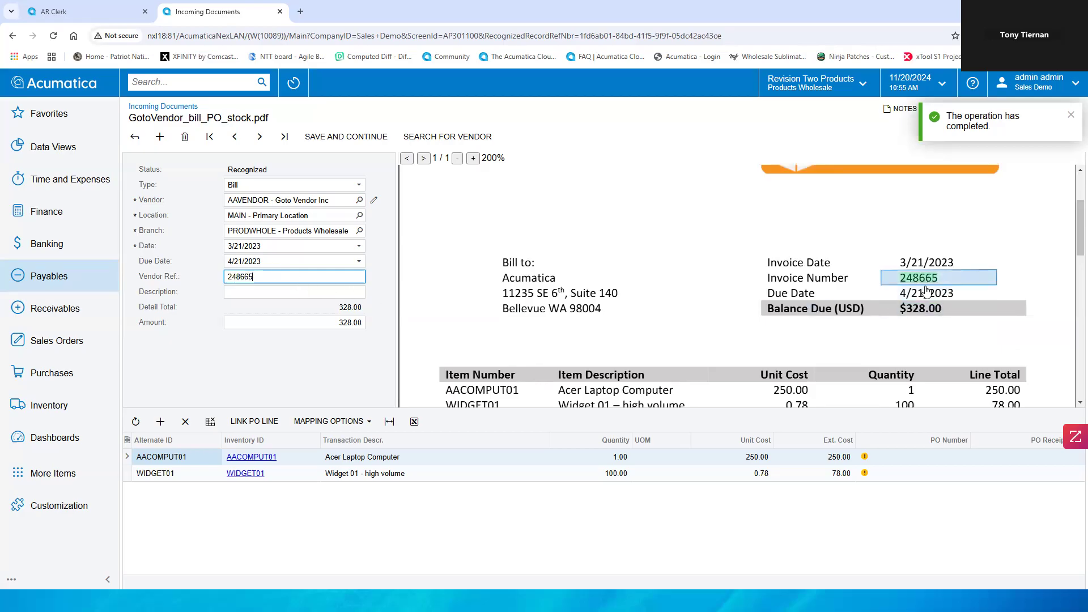
{"action": "left_click", "coordinate": [932, 270]}
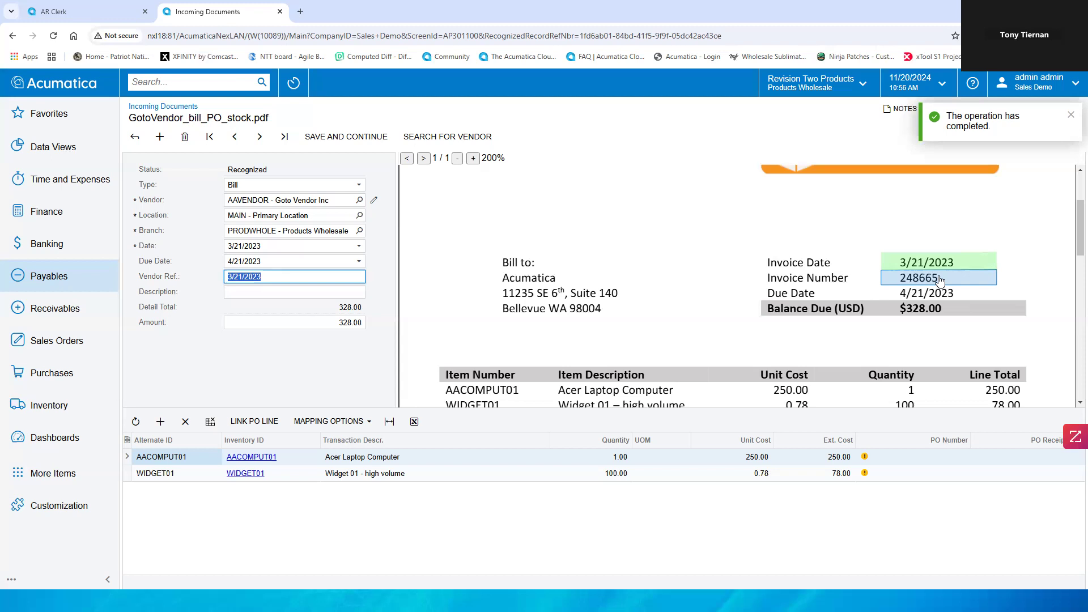
{"action": "scroll", "coordinate": [943, 279], "scroll_direction": "down", "scroll_amount": 3}
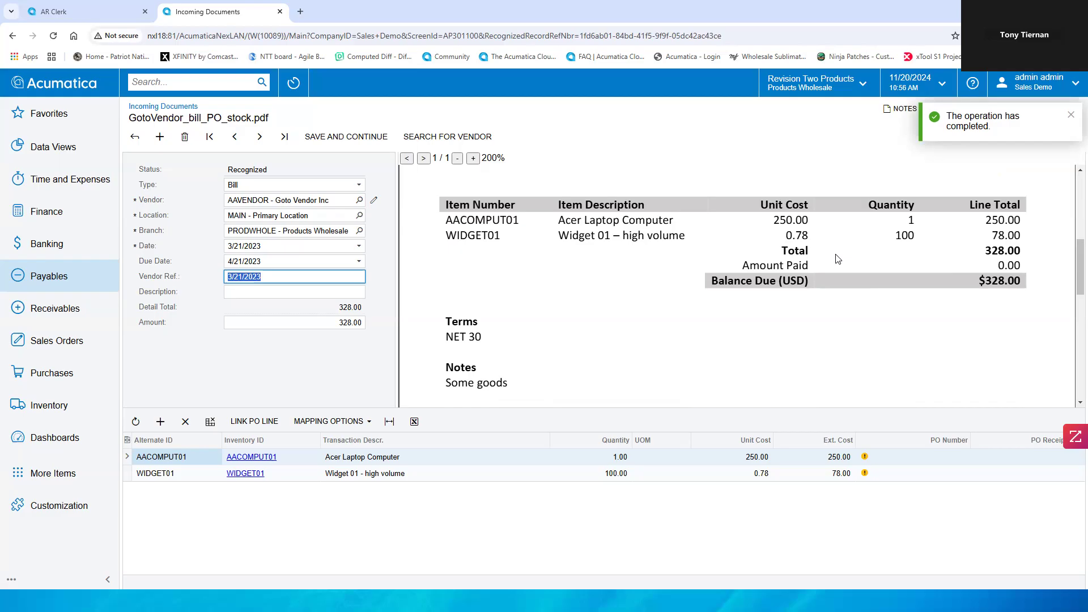
{"action": "scroll", "coordinate": [918, 253], "scroll_direction": "up", "scroll_amount": 2}
{"action": "left_click", "coordinate": [919, 221]}
{"action": "scroll", "coordinate": [723, 314], "scroll_direction": "down", "scroll_amount": 2}
{"action": "left_click", "coordinate": [1002, 249]}
{"action": "left_click", "coordinate": [274, 326]}
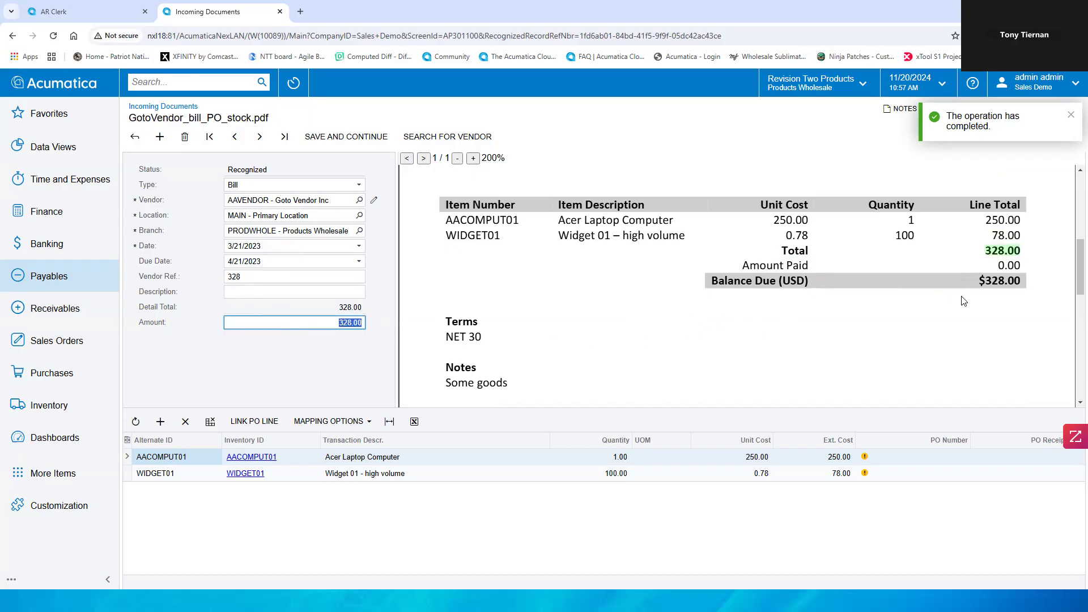
{"action": "double_click", "coordinate": [808, 290]}
{"action": "left_click", "coordinate": [992, 283]}
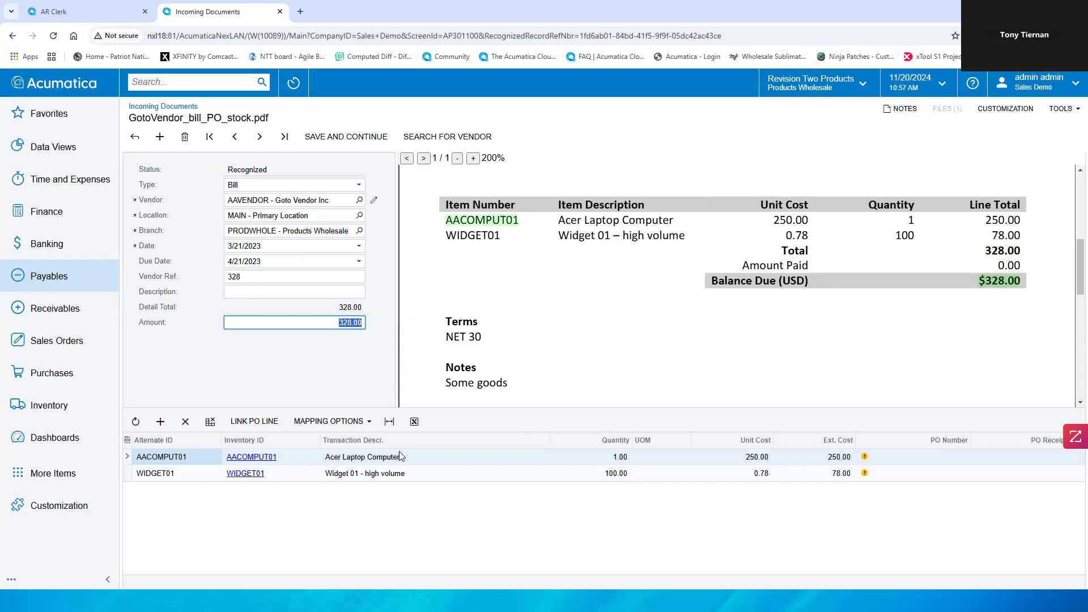
Step: Select each recognized bill line to locate its item in the invoice PDF
{"action": "left_click", "coordinate": [469, 456]}
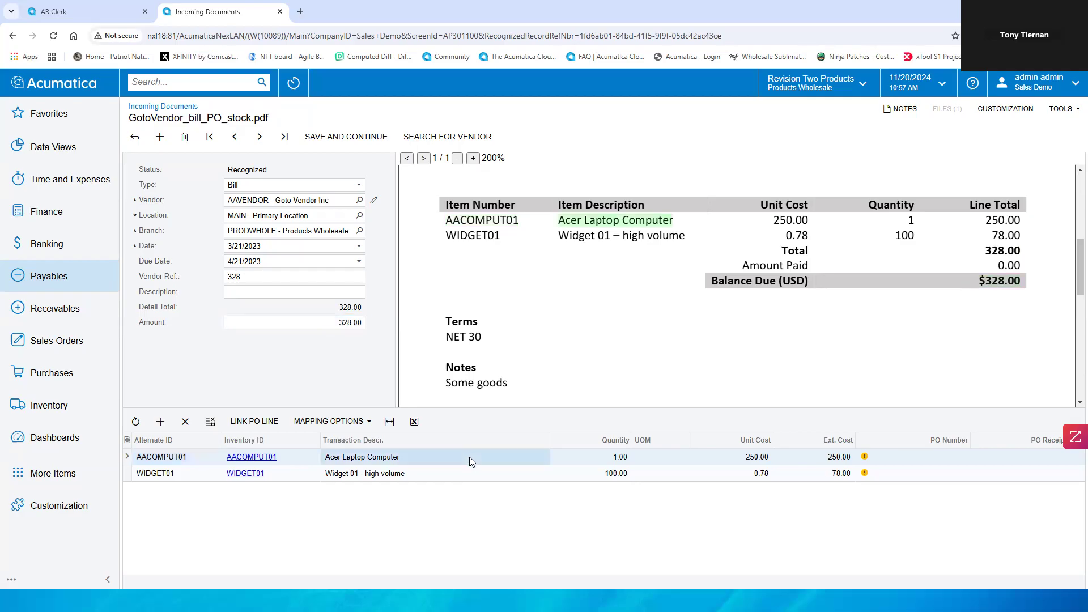
{"action": "left_click", "coordinate": [468, 473]}
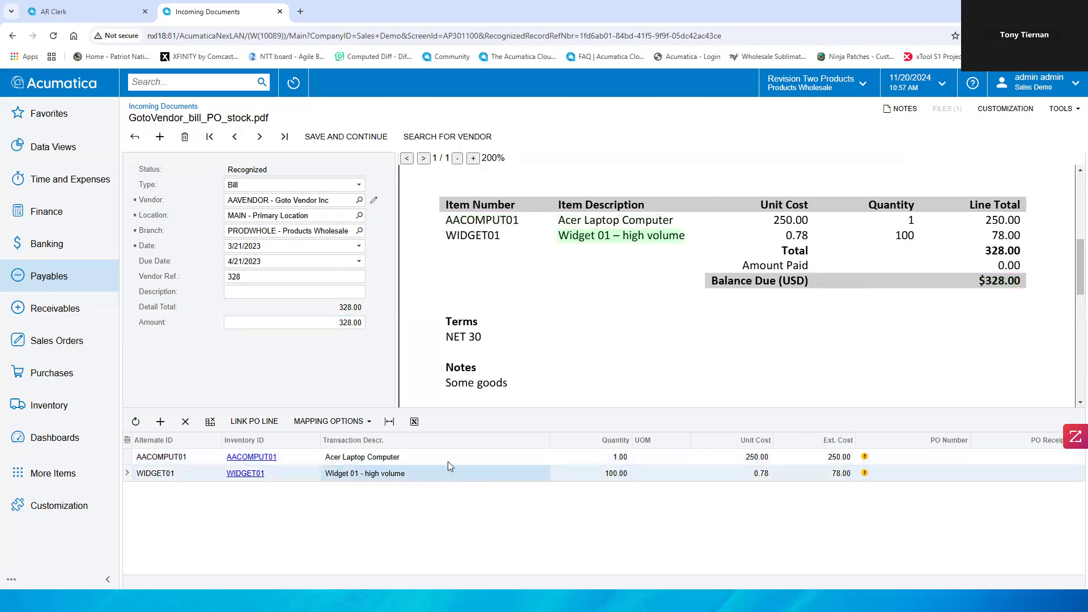
{"action": "double_click", "coordinate": [635, 239]}
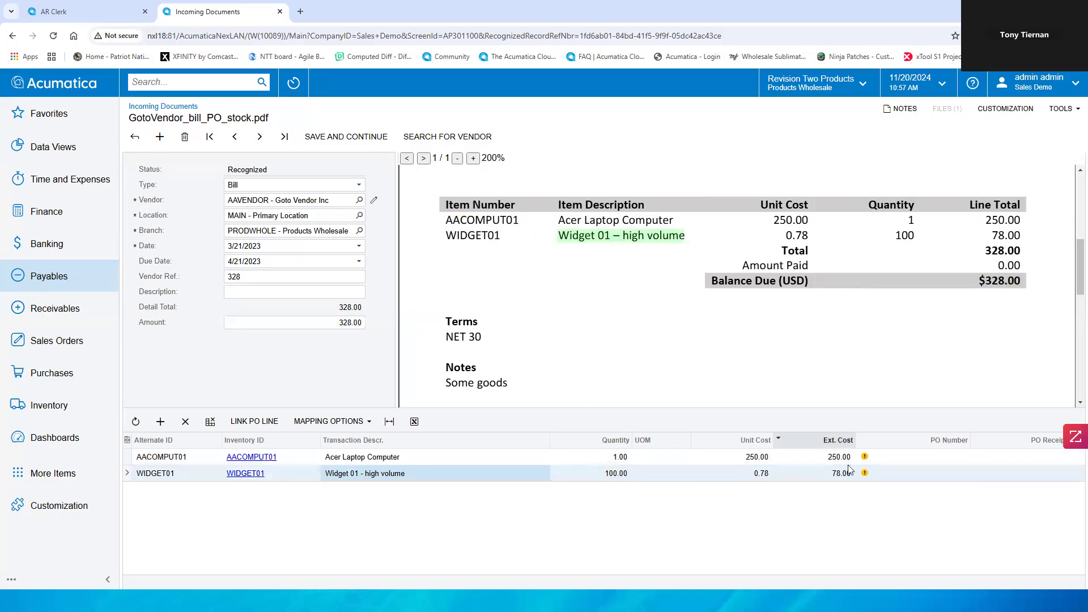
{"action": "left_click", "coordinate": [260, 423]}
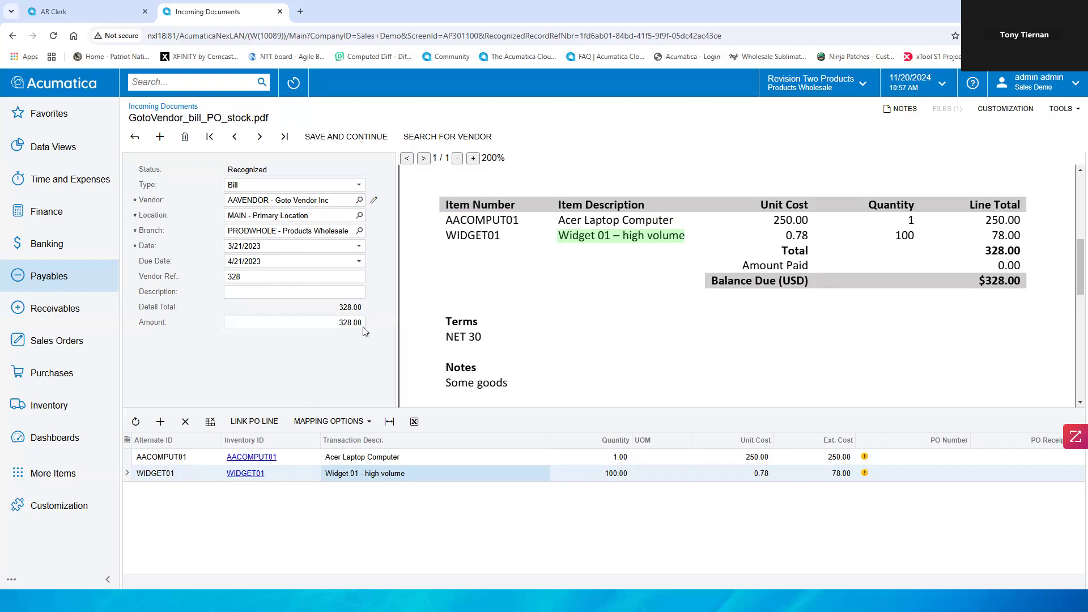
Step: Save and continue to create the AP bill for Goto Vendor Inc from the recognized document
{"action": "left_click", "coordinate": [348, 136]}
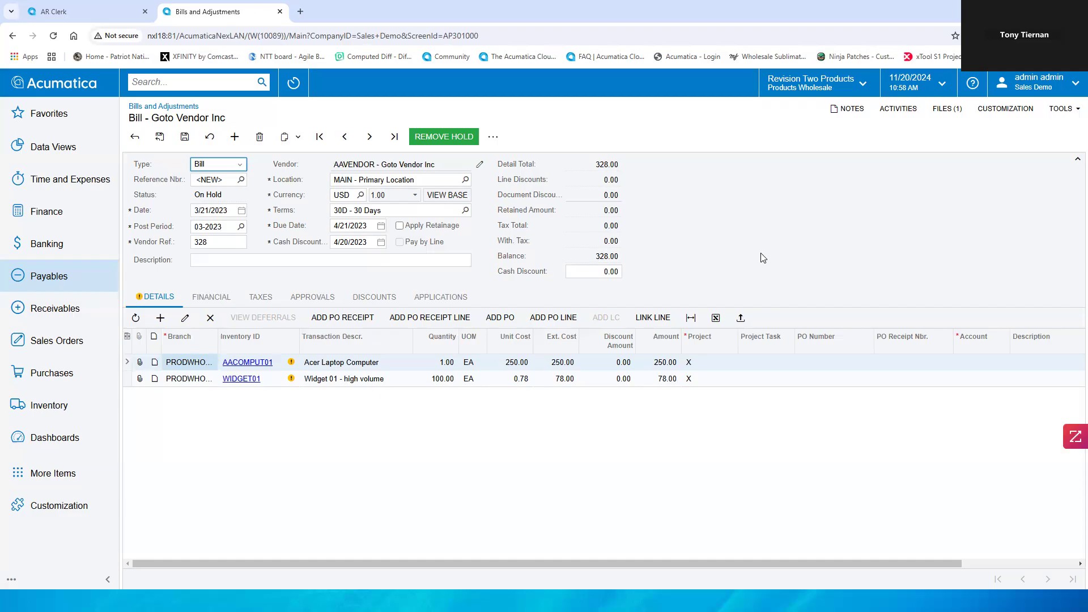
{"action": "left_click", "coordinate": [846, 217]}
Step: Switch to the Acumatica mobile app and open the recently visited sales order SO 000294
{"action": "key", "text": "alt+Tab"}
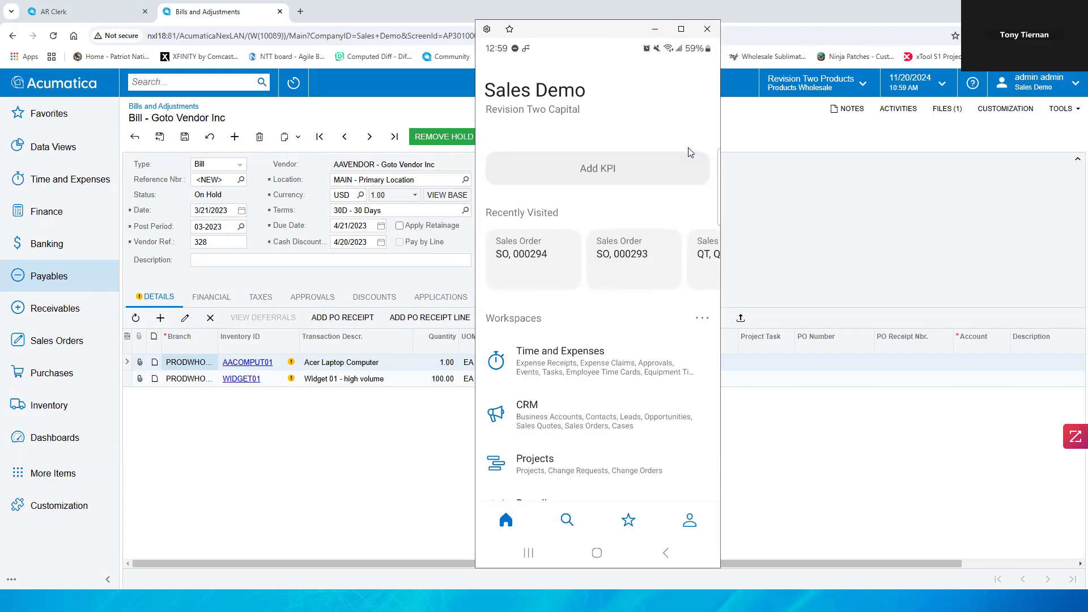
{"action": "scroll", "coordinate": [690, 152], "scroll_direction": "down", "scroll_amount": 5}
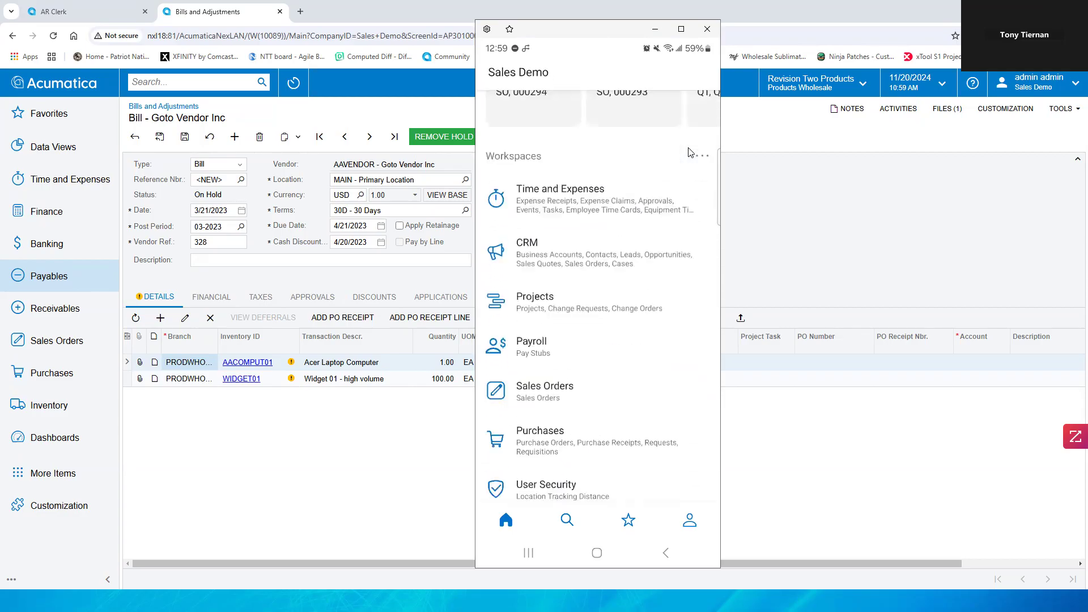
{"action": "scroll", "coordinate": [690, 152], "scroll_direction": "down", "scroll_amount": 3}
{"action": "scroll", "coordinate": [690, 153], "scroll_direction": "up", "scroll_amount": 3}
{"action": "scroll", "coordinate": [690, 152], "scroll_direction": "up", "scroll_amount": 4}
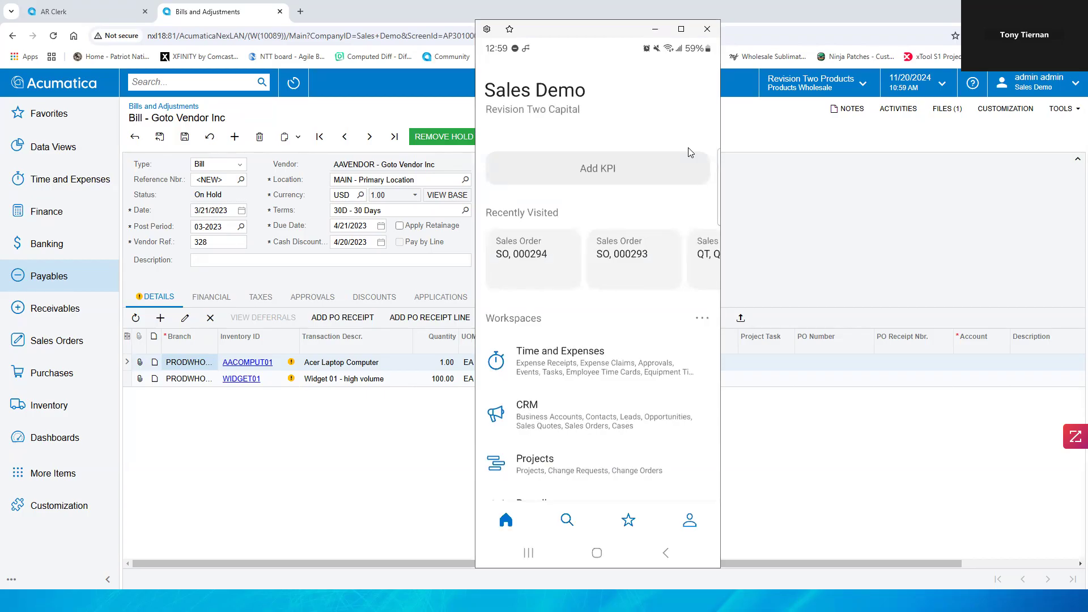
{"action": "left_click", "coordinate": [690, 152]}
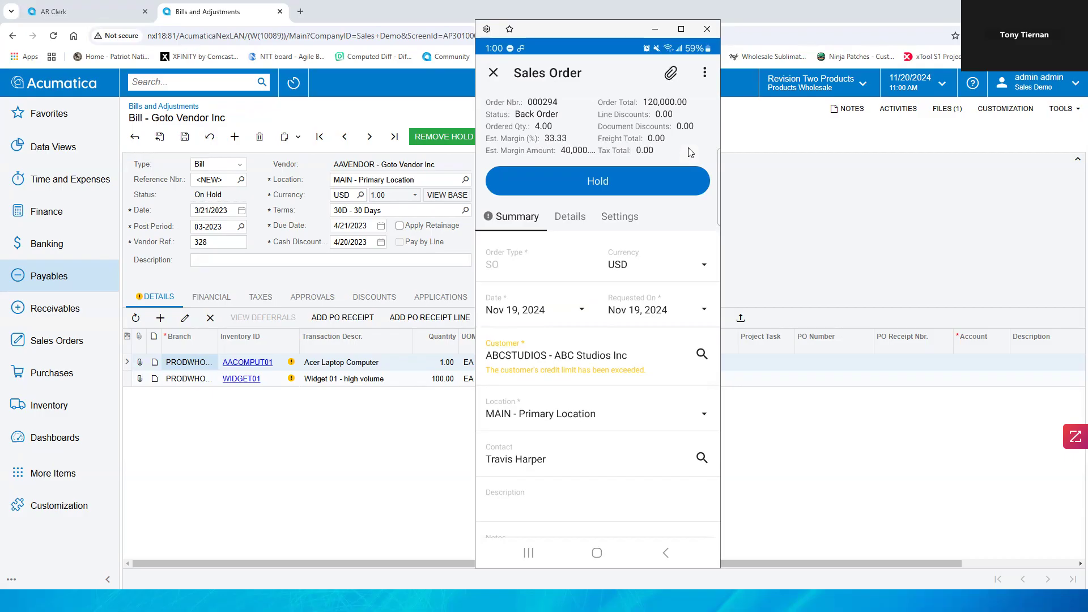
Step: Browse the sales order and the AR Past Due list in the mobile app, return to its home screen and close it
{"action": "scroll", "coordinate": [690, 152], "scroll_direction": "down", "scroll_amount": 3}
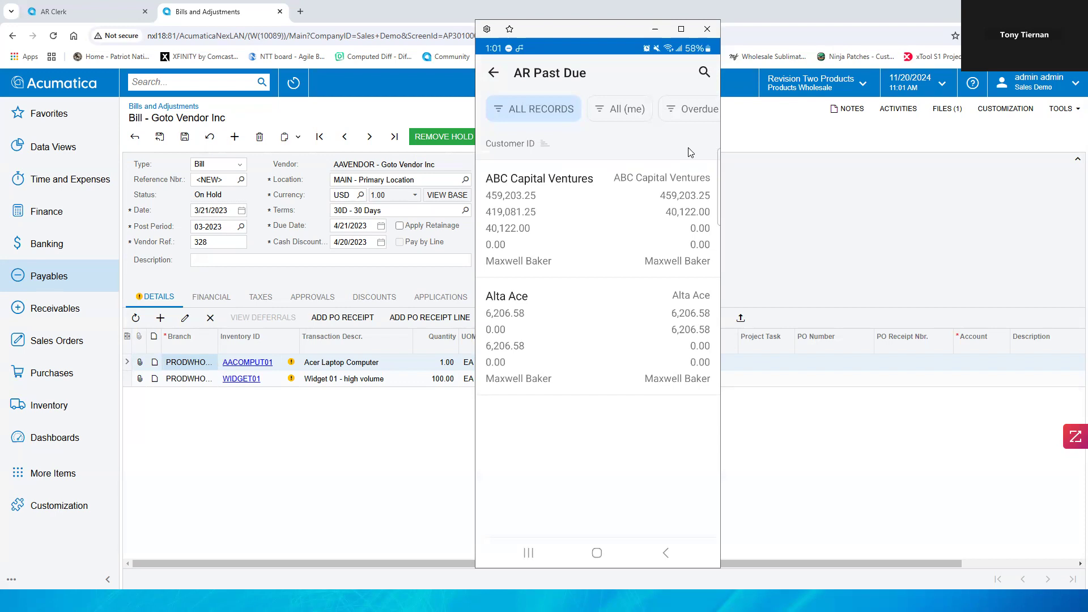
{"action": "right_click", "coordinate": [688, 152]}
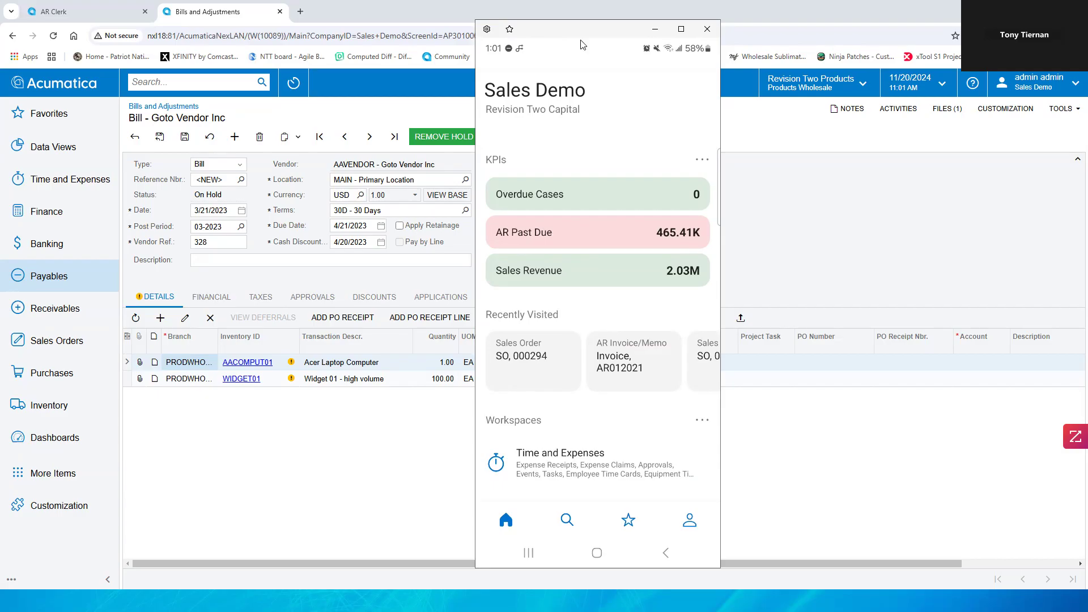
{"action": "left_click", "coordinate": [655, 29]}
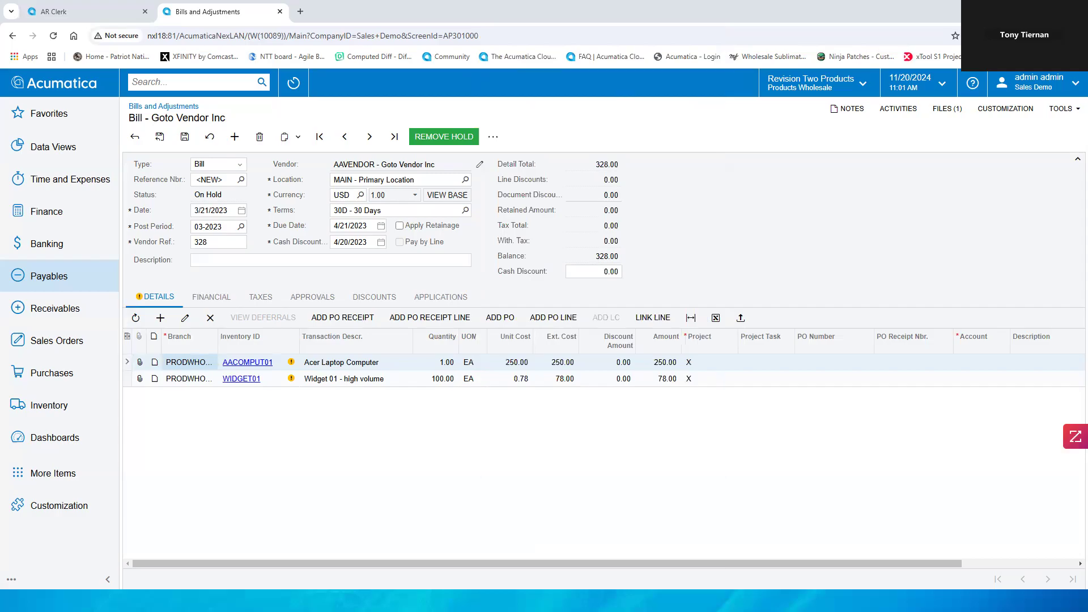
Step: Switch to the iPad screenshot of the Acumatica Sales Orders screen to view it, then close it
{"action": "key", "text": "alt+Tab"}
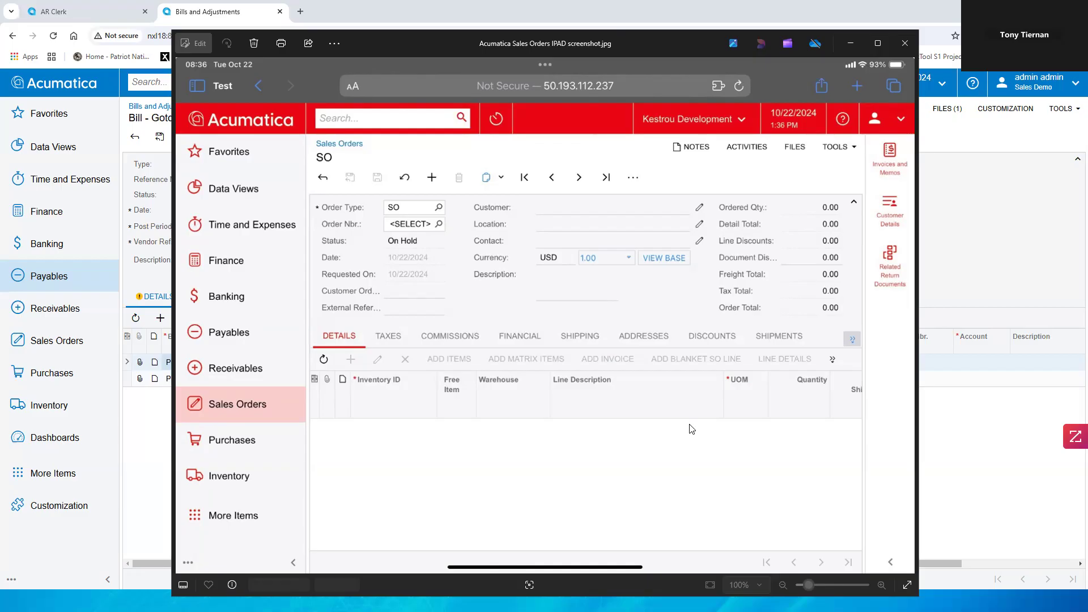
{"action": "left_click", "coordinate": [850, 43]}
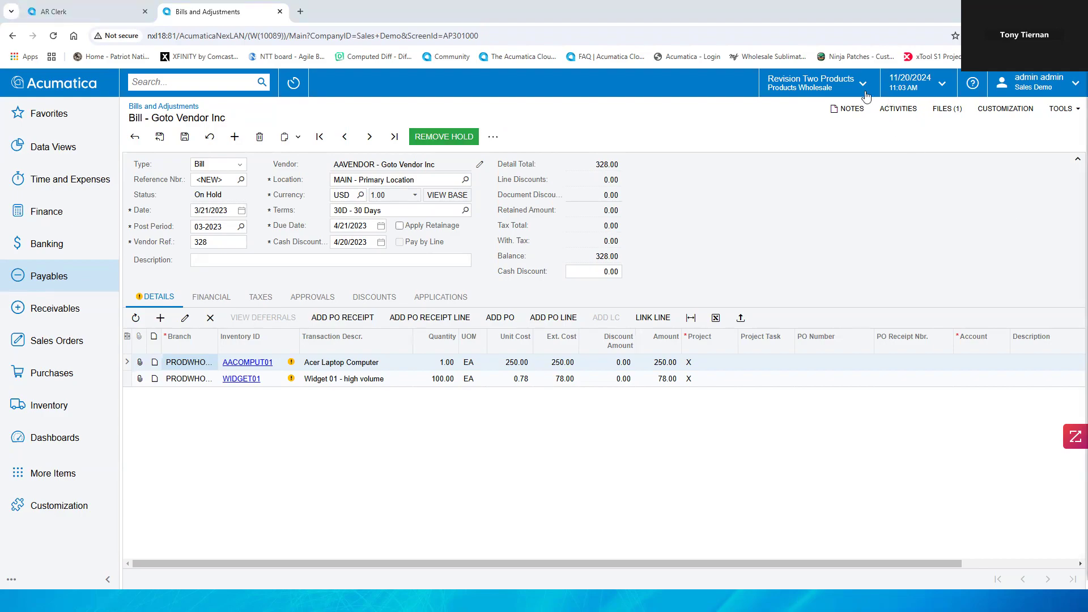
{"action": "key", "text": "alt+Tab"}
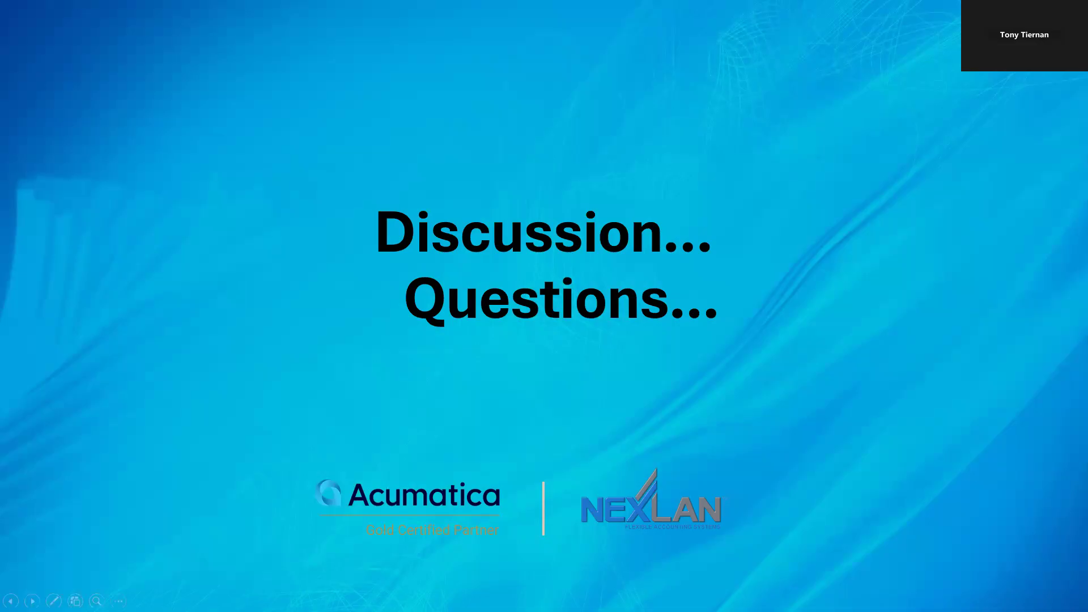
{"action": "key", "text": "Right"}
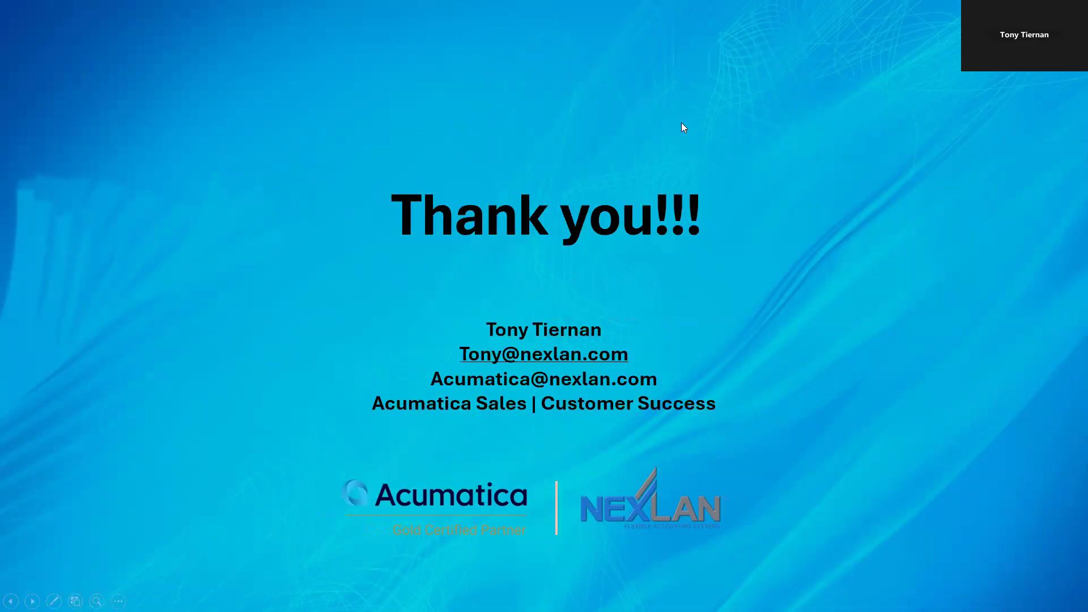